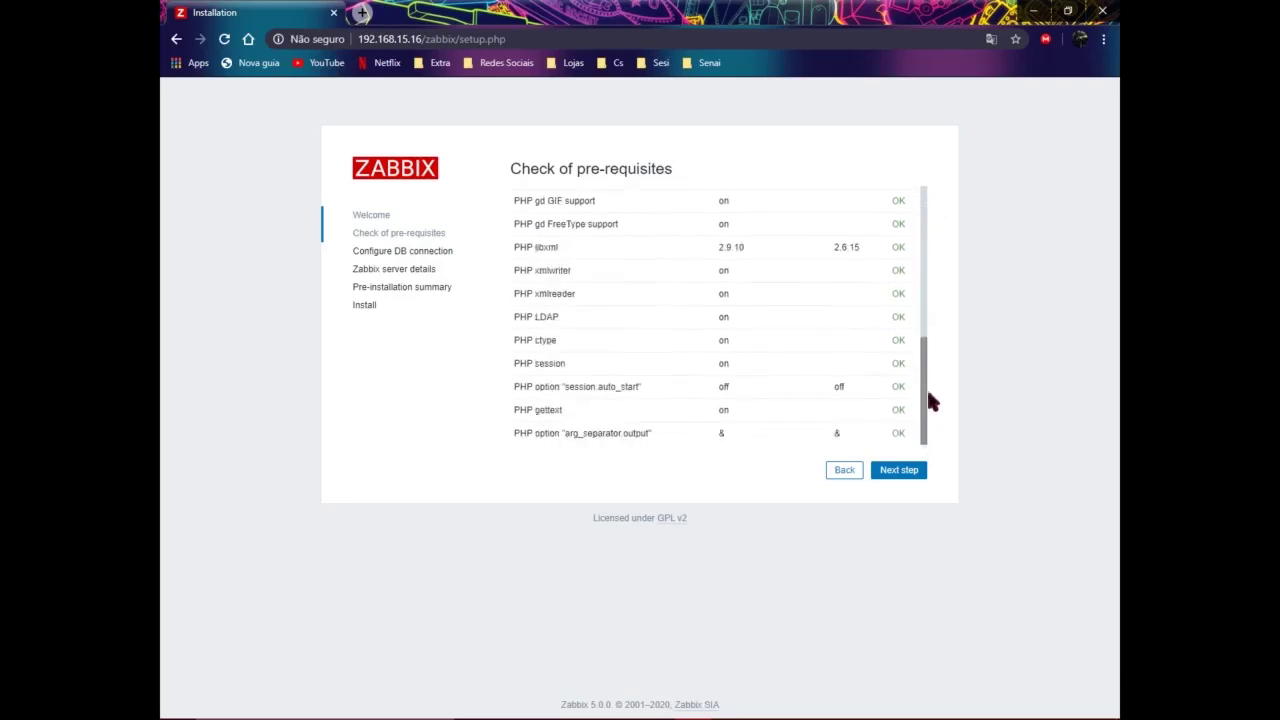
Step: Continue past the pre-requisites check to the Configure DB connection step
left_click(920, 477)
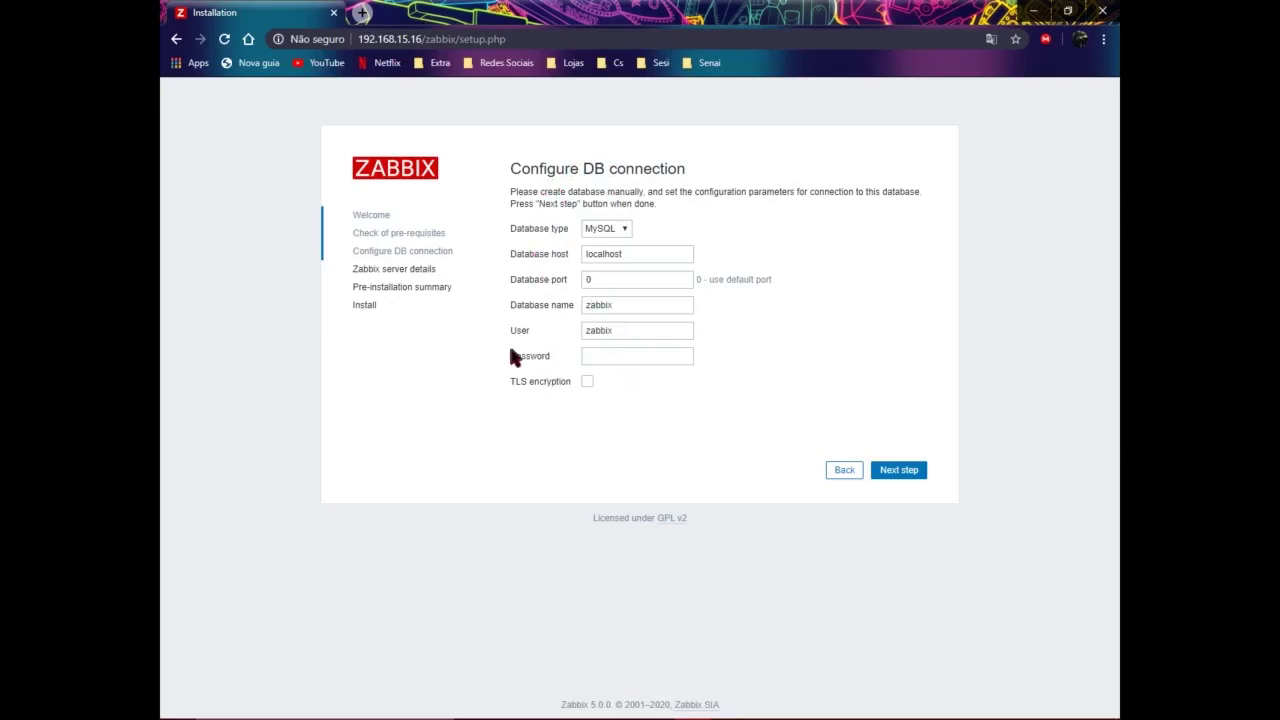
Step: Enter the database password, go on to the server details step, and decline Chrome's password save
left_click(604, 357)
type("zabbix")
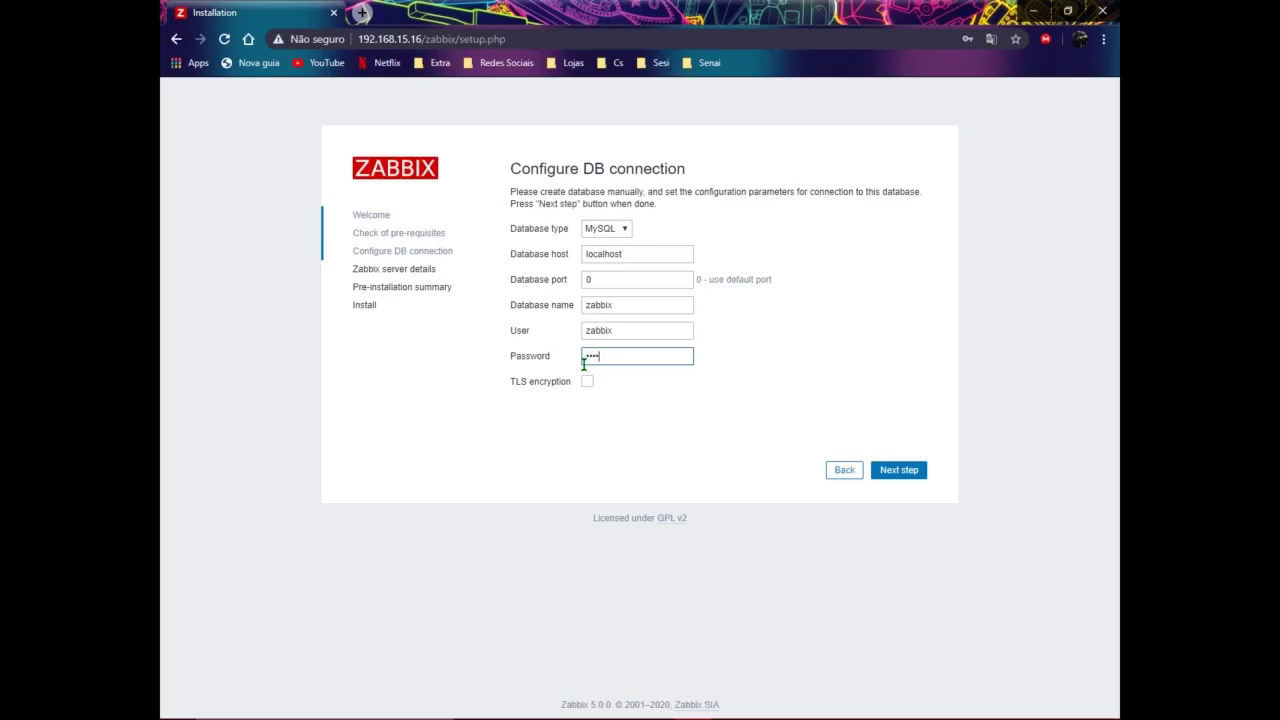
type("1")
left_click(895, 479)
left_click(886, 474)
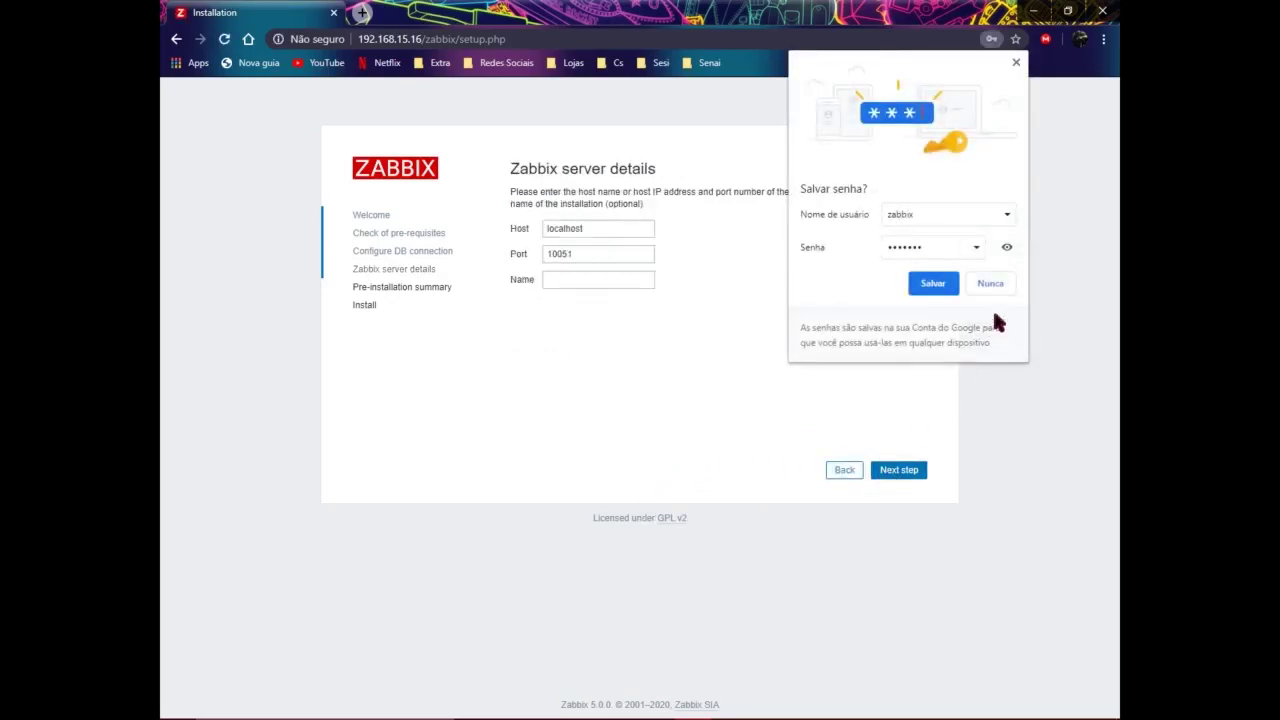
left_click(1006, 284)
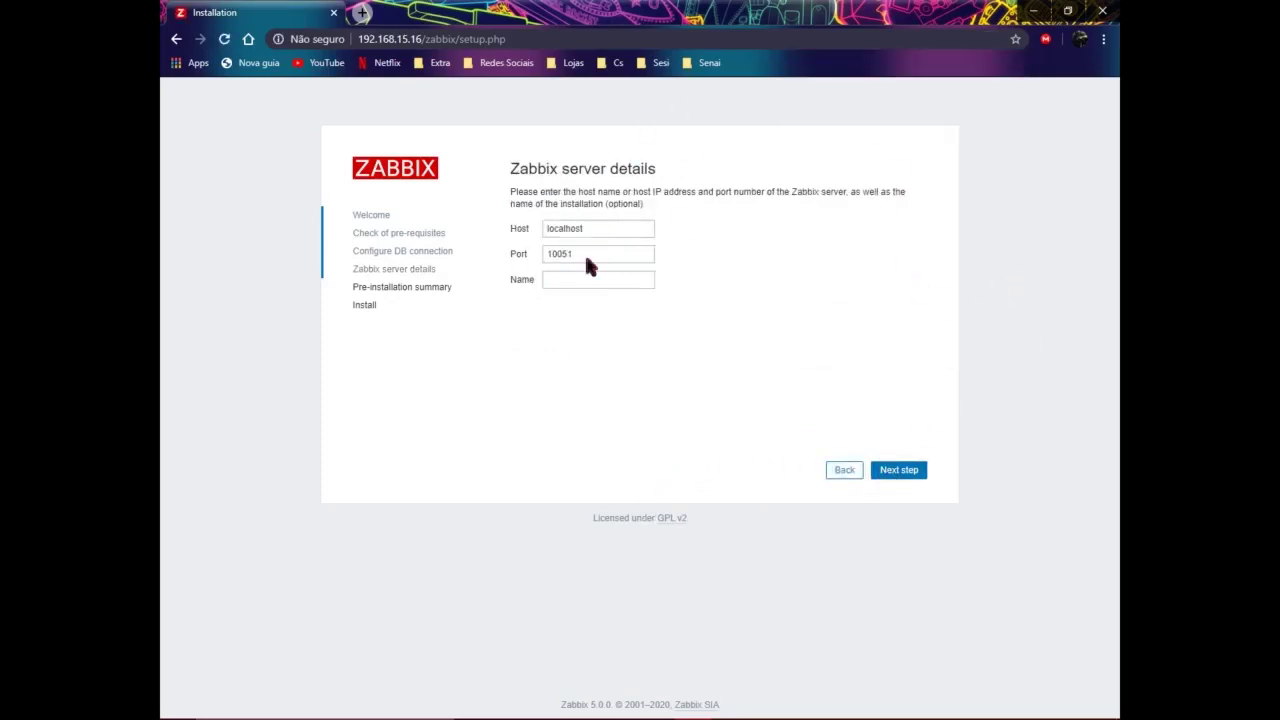
Step: Name the installation Server-Zabbix and advance to the pre-installation summary
left_click(626, 280)
left_click(611, 311)
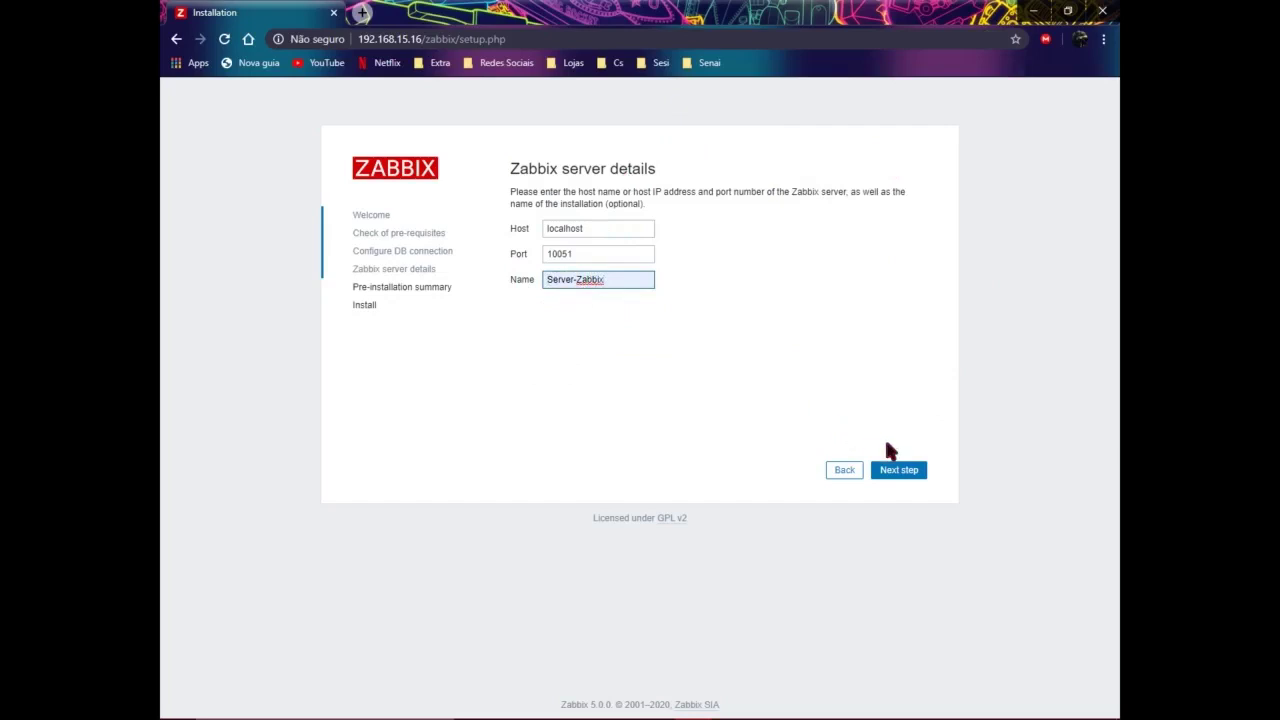
left_click_drag(656, 170, 560, 149)
left_click(926, 457)
left_click(912, 472)
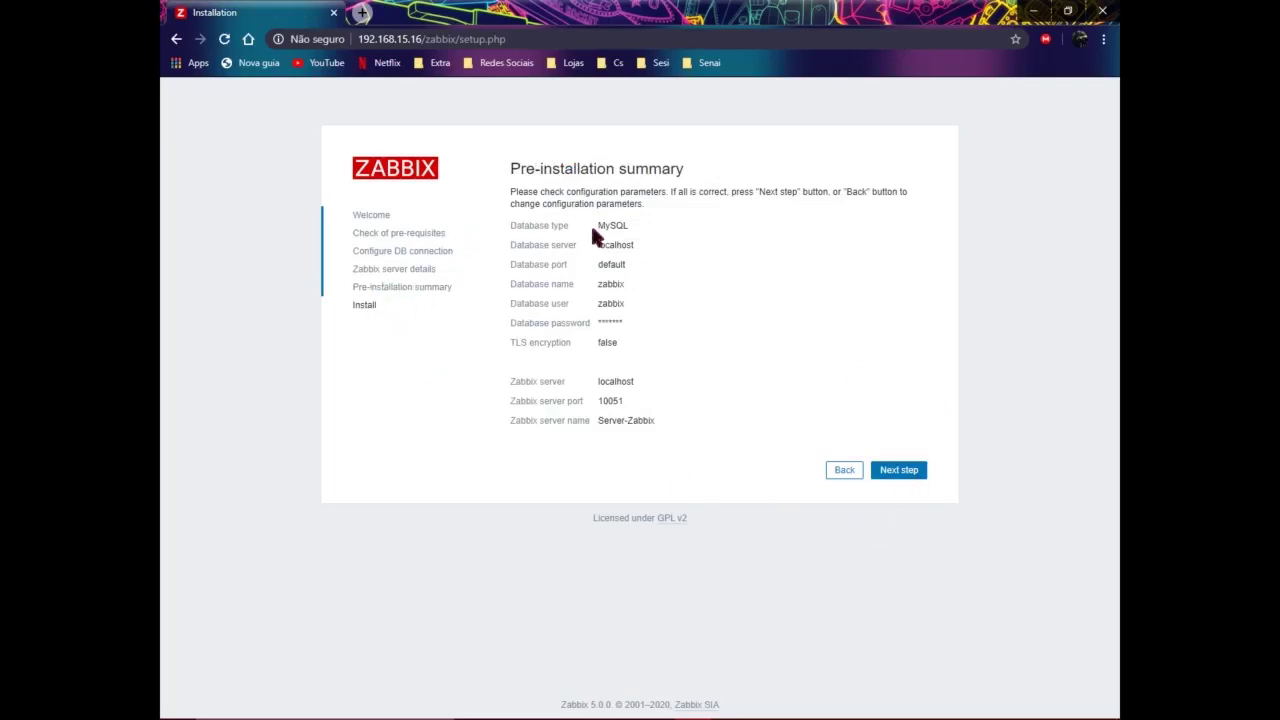
Step: Review the MySQL pre-installation summary, run the install, and finish to the sign-in page
left_click_drag(640, 229, 648, 240)
left_click(653, 257)
left_click(903, 472)
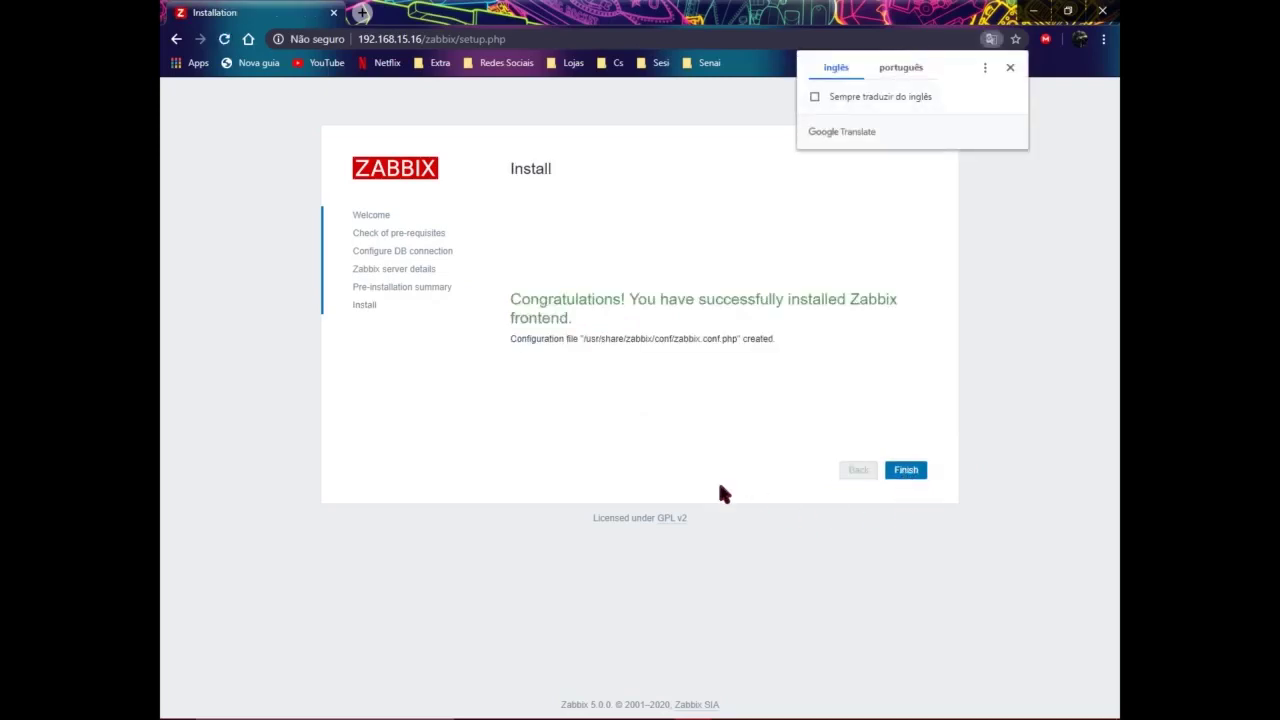
left_click(899, 474)
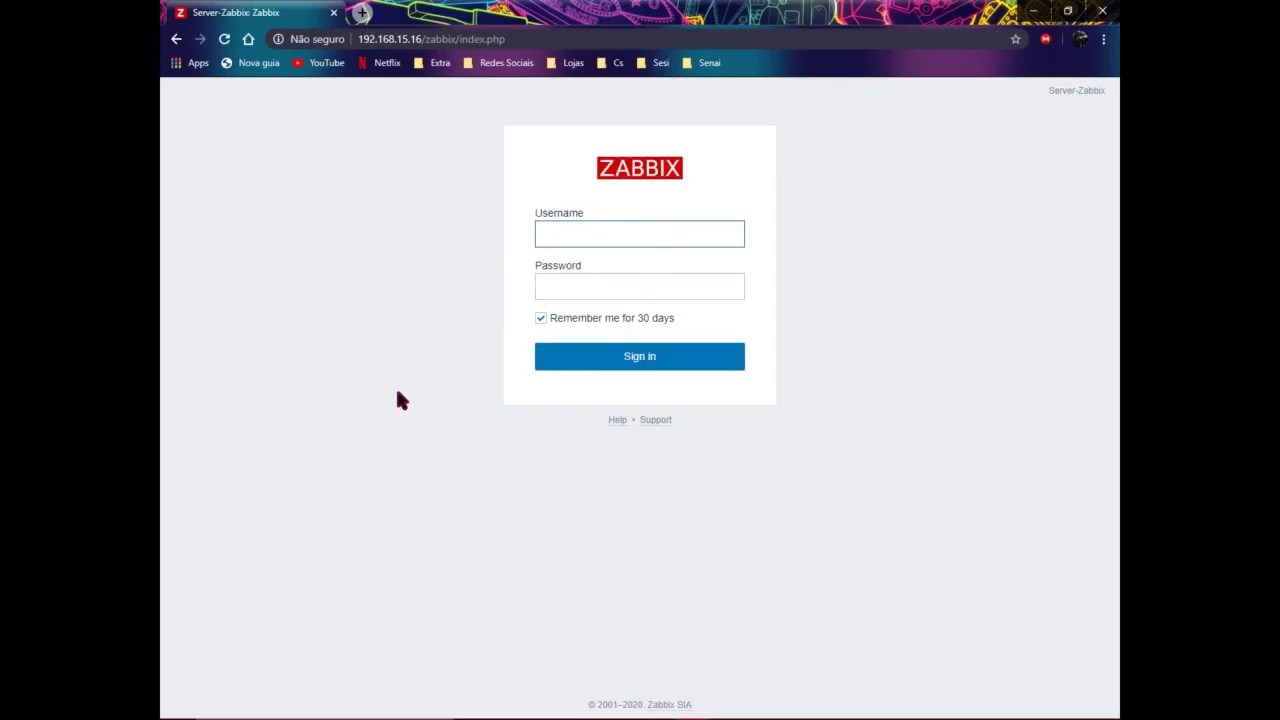
Step: Log in as Admin with the account password to open the Global view dashboard
triple_click(1048, 95)
left_click(1048, 97)
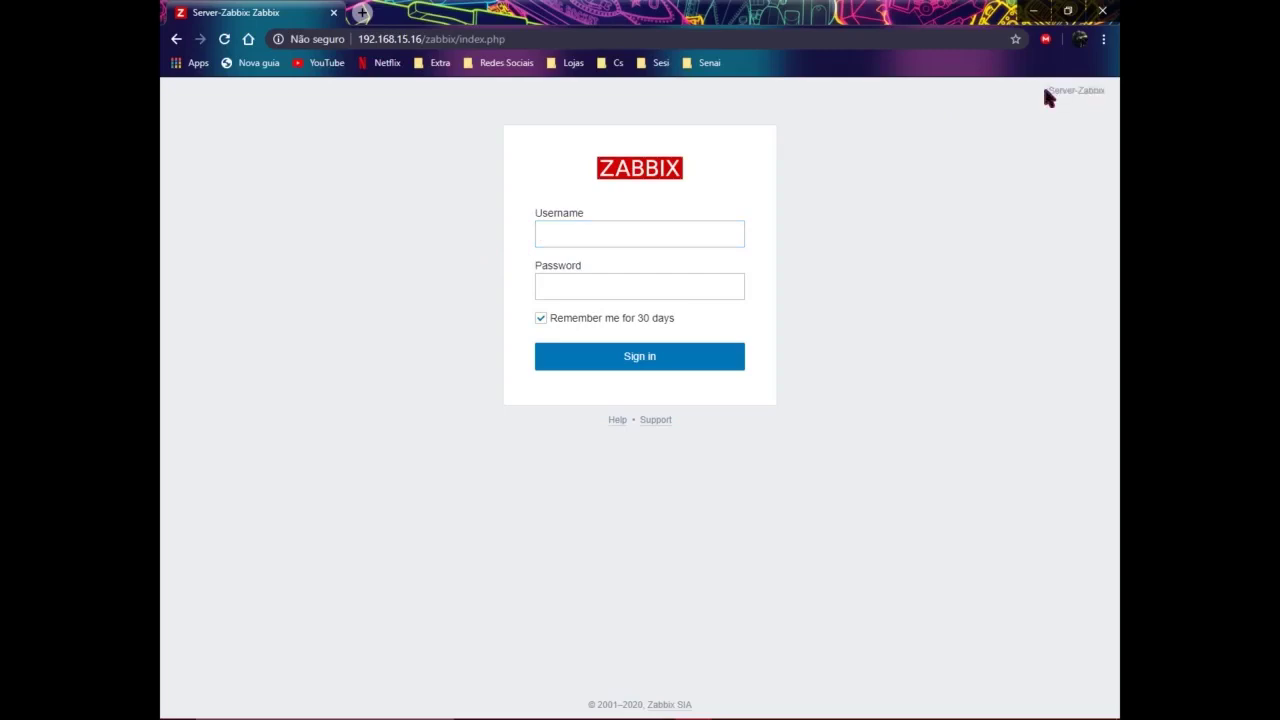
left_click(651, 234)
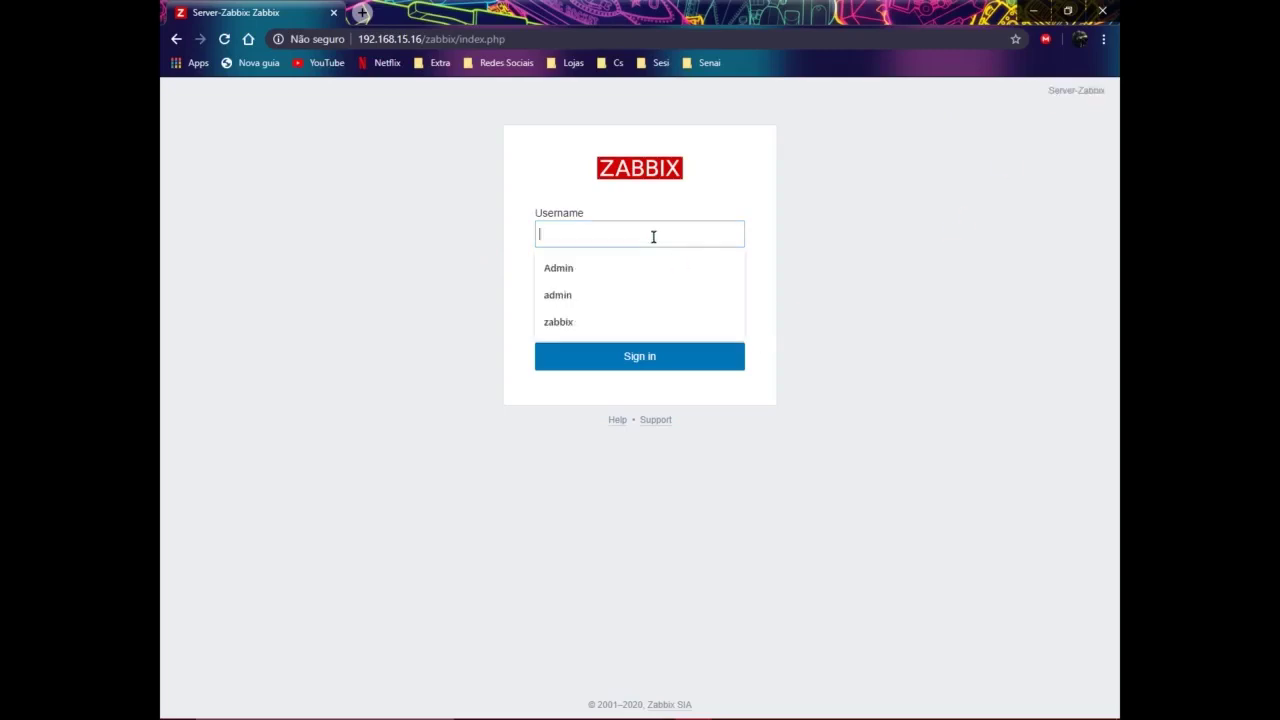
left_click(557, 267)
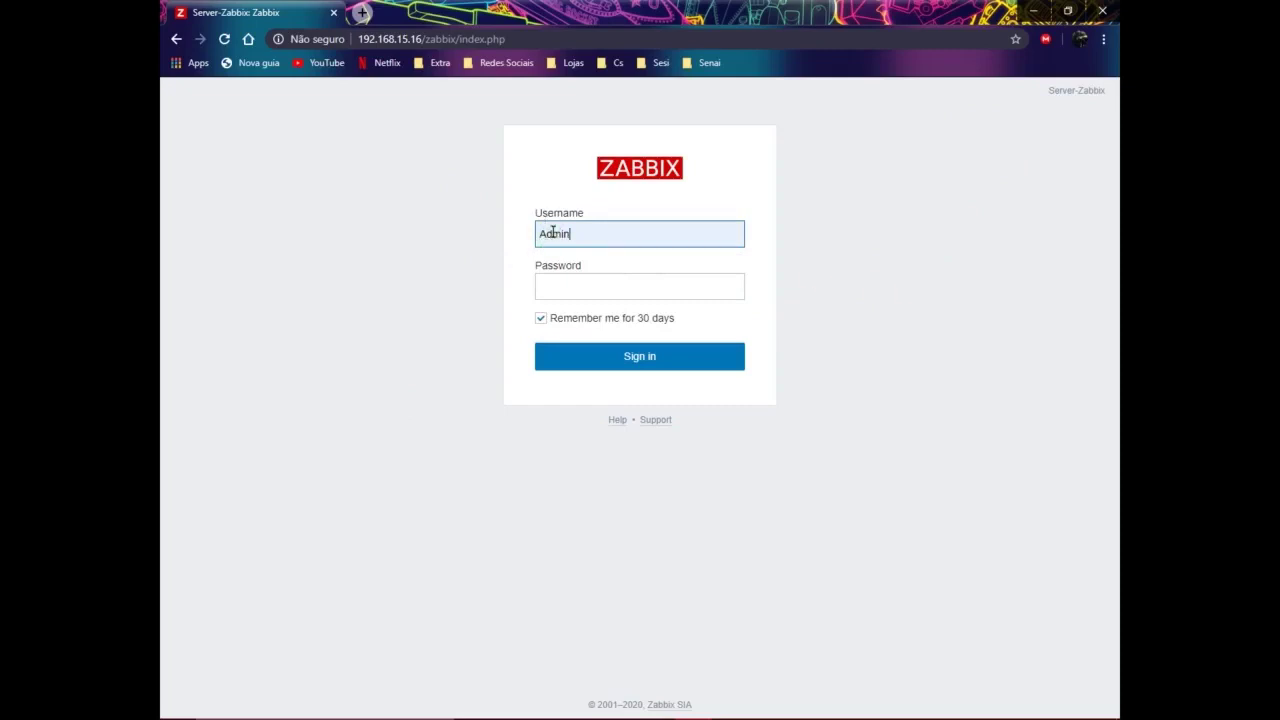
left_click(582, 283)
type("zabb")
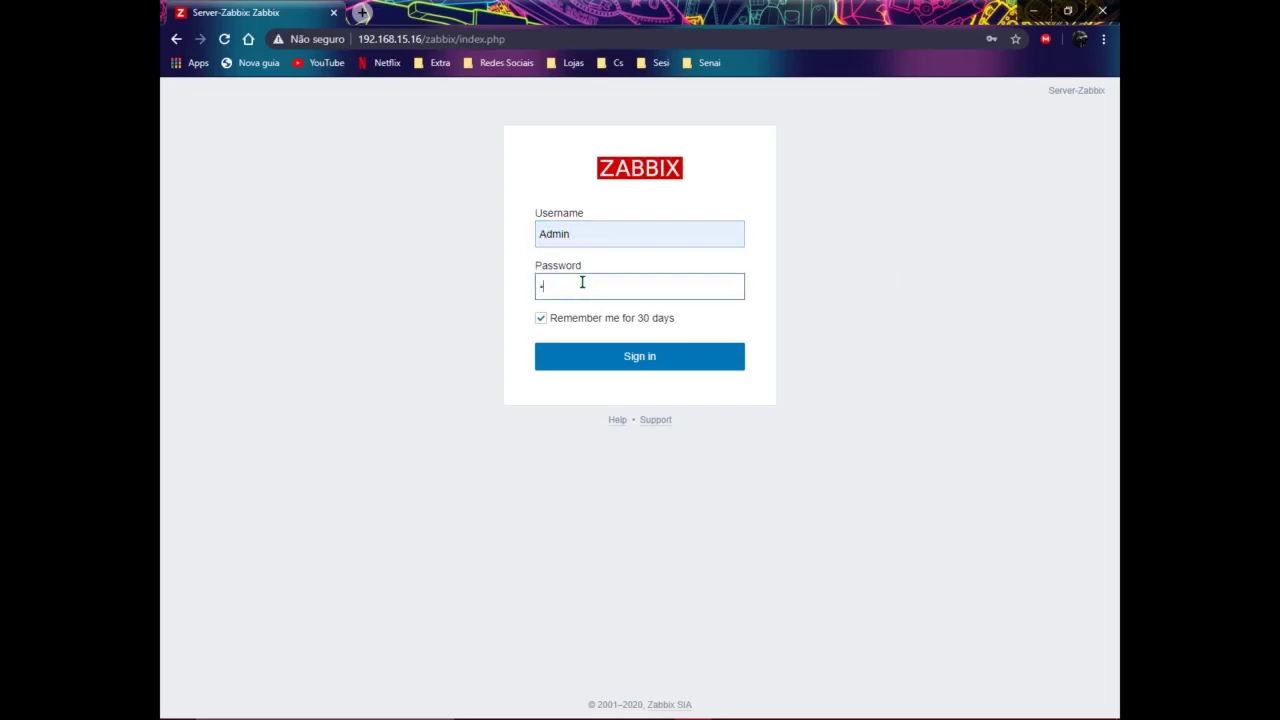
type("ix")
key("Return")
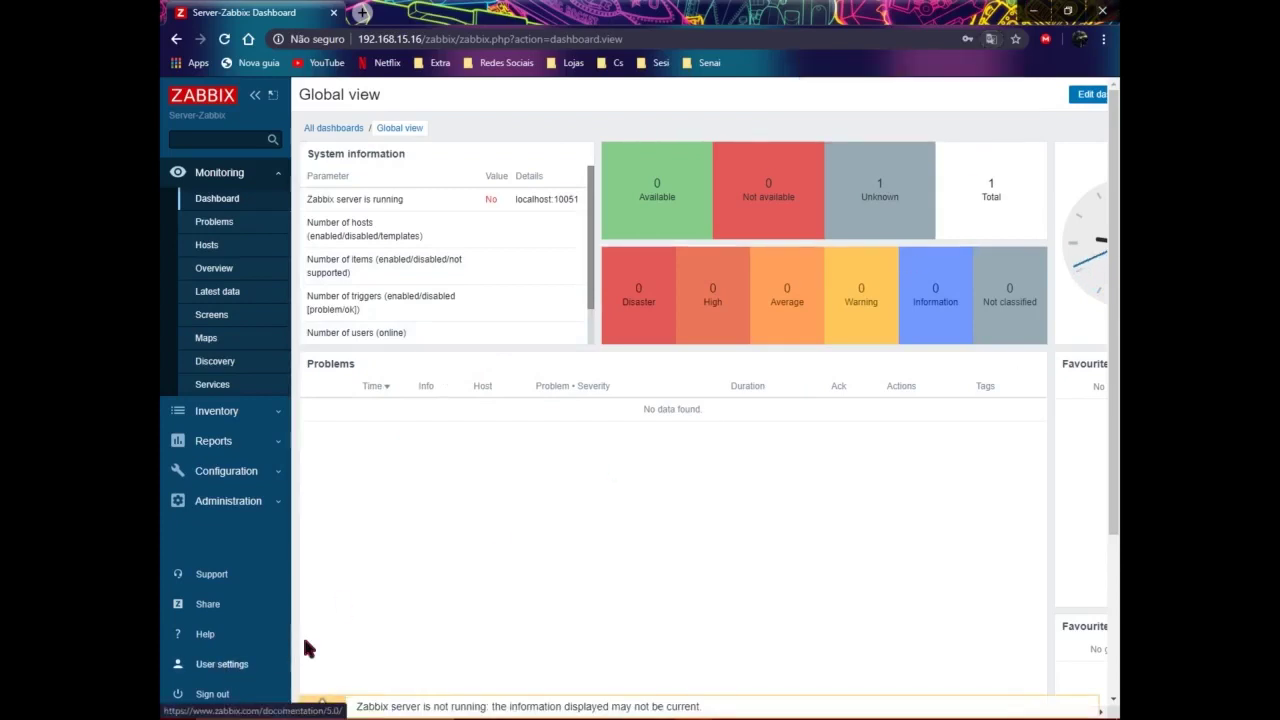
Step: In User settings, set a new administrator password, entering it twice, and update the profile
left_click(250, 670)
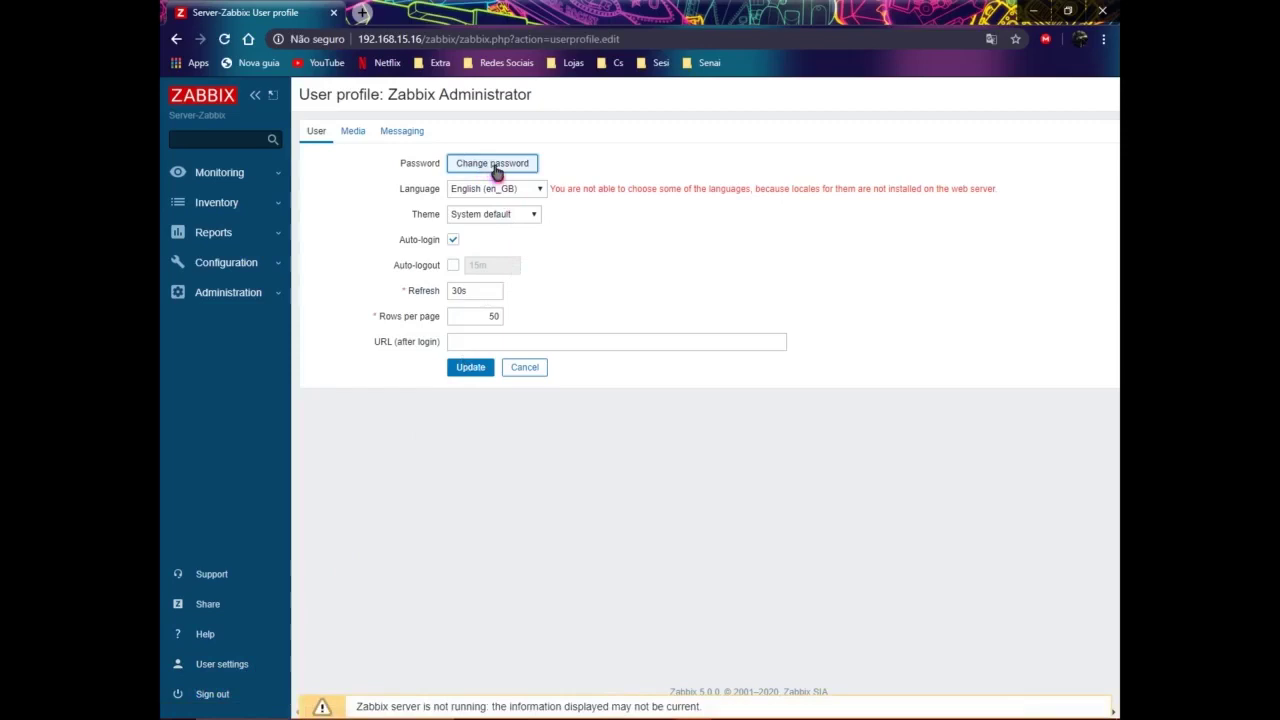
left_click(526, 171)
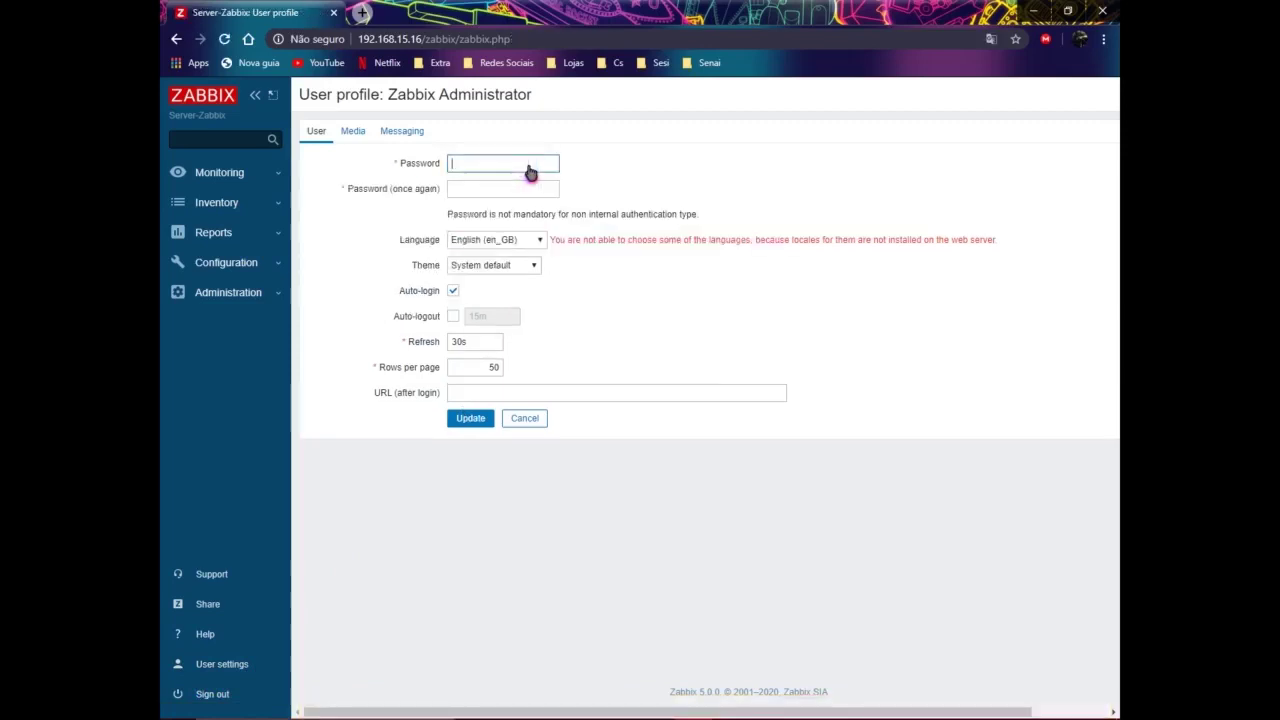
type("1234567")
key("Tab")
type("1234567")
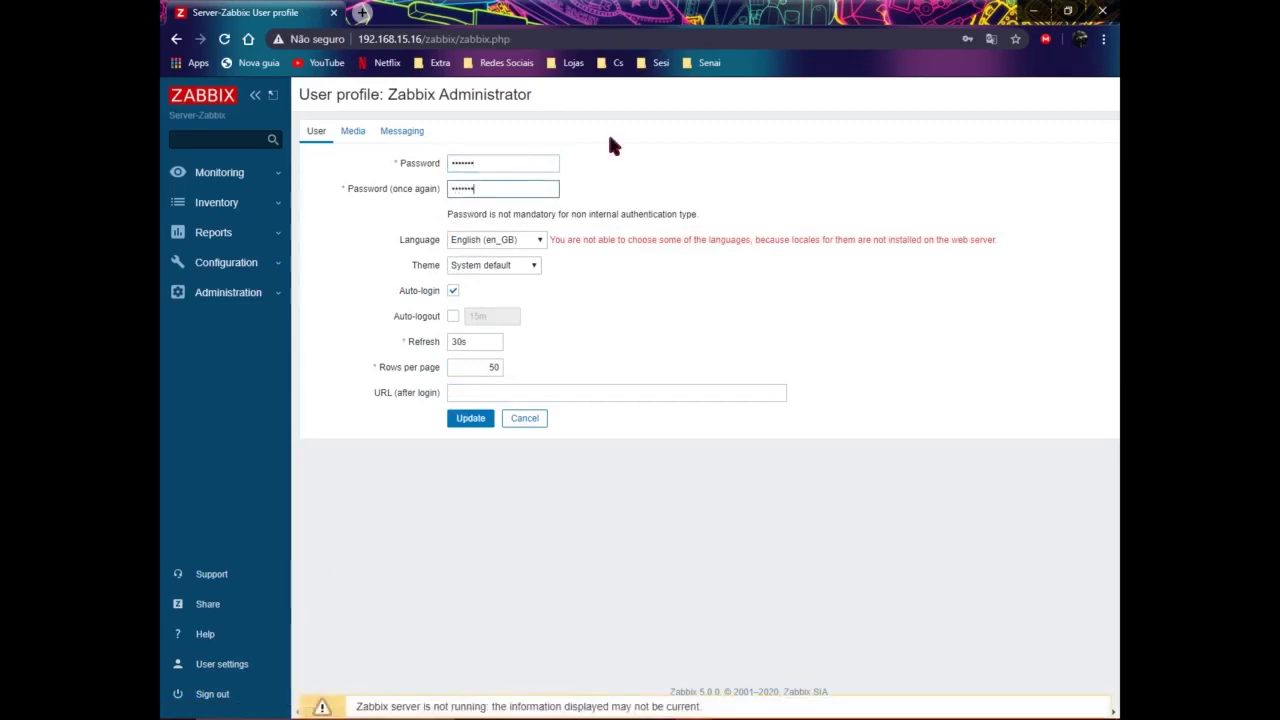
left_click(472, 419)
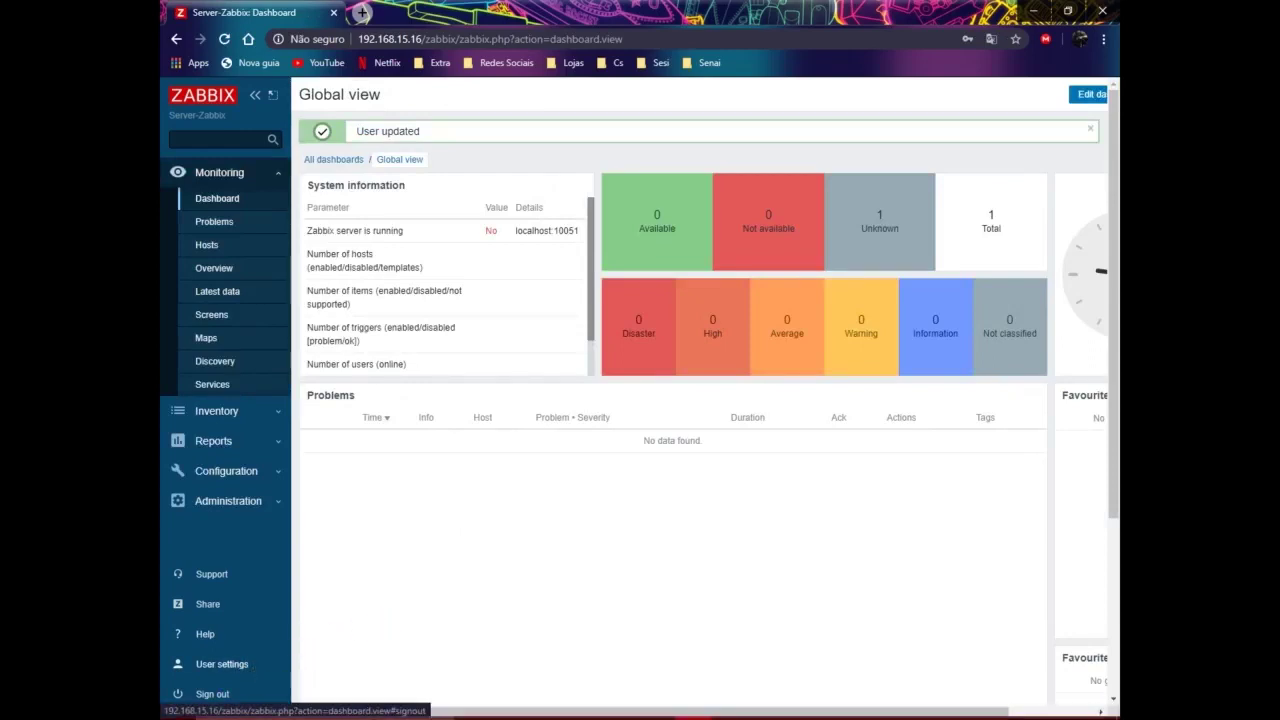
Step: In User settings, pick Portuguese (pt_BR) for Language and Dark for Theme, then update
left_click(220, 666)
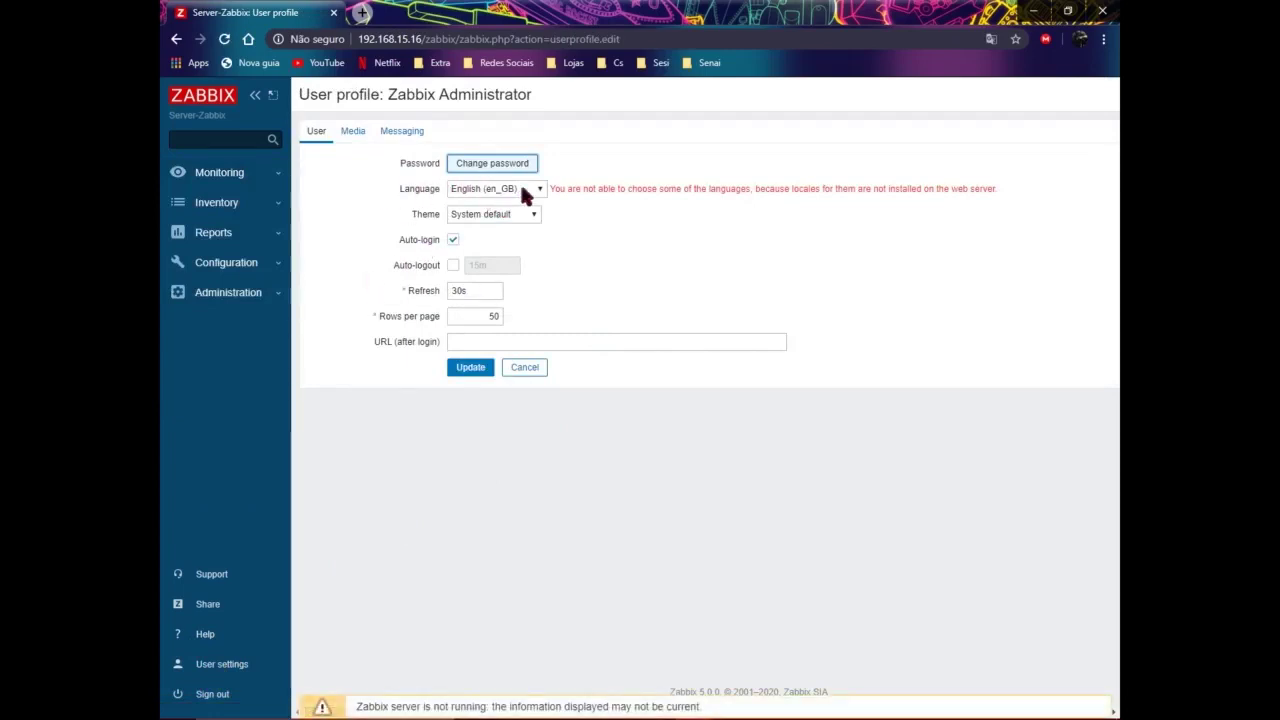
left_click_drag(551, 190, 640, 194)
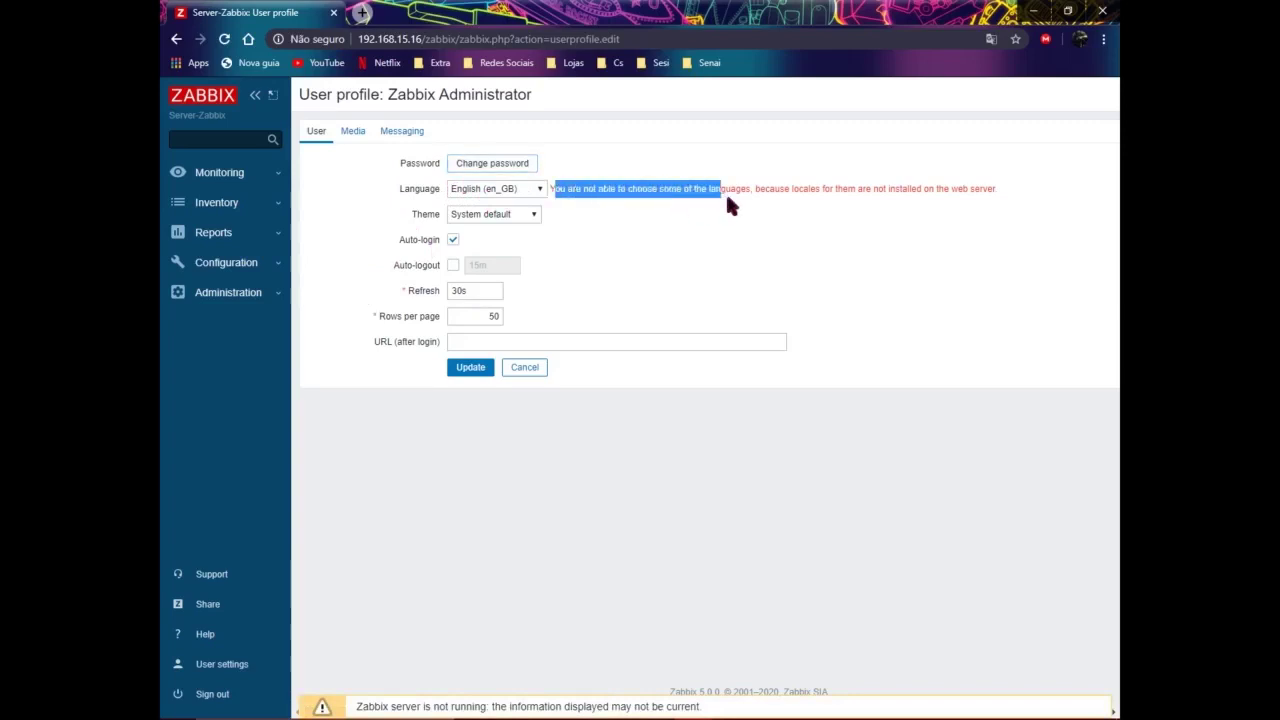
left_click_drag(757, 203, 956, 192)
left_click(845, 245)
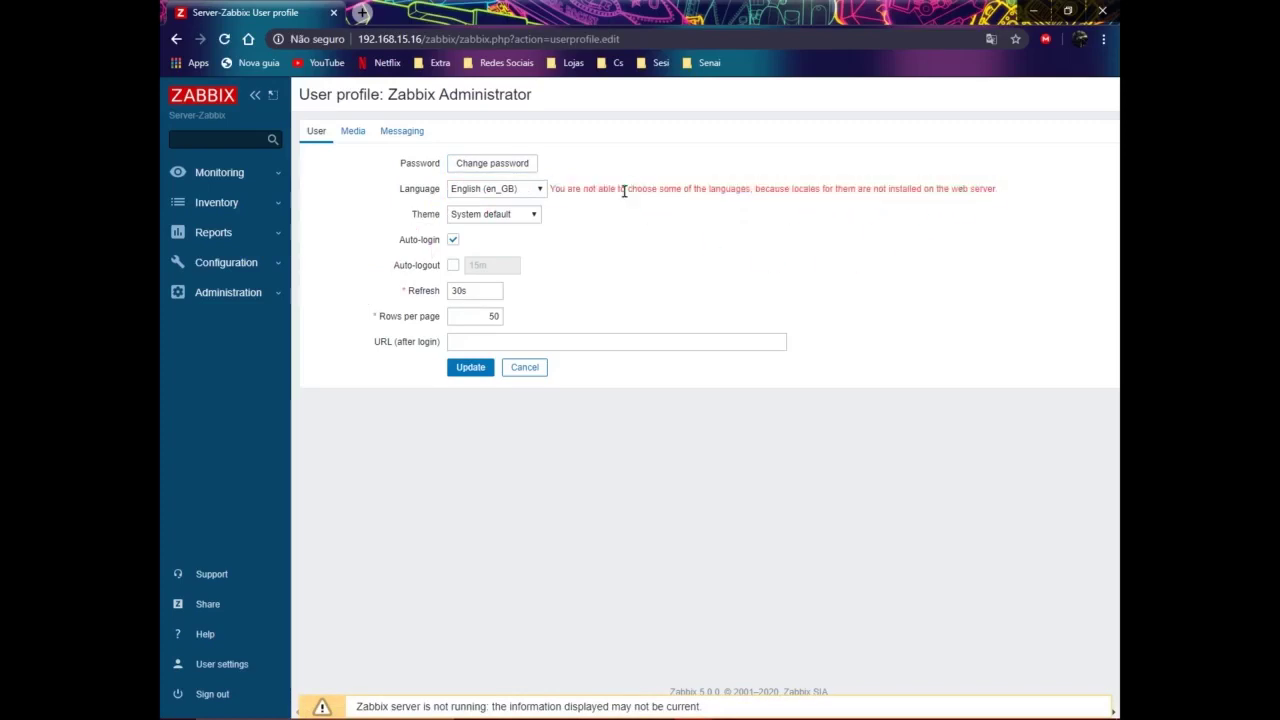
left_click(539, 191)
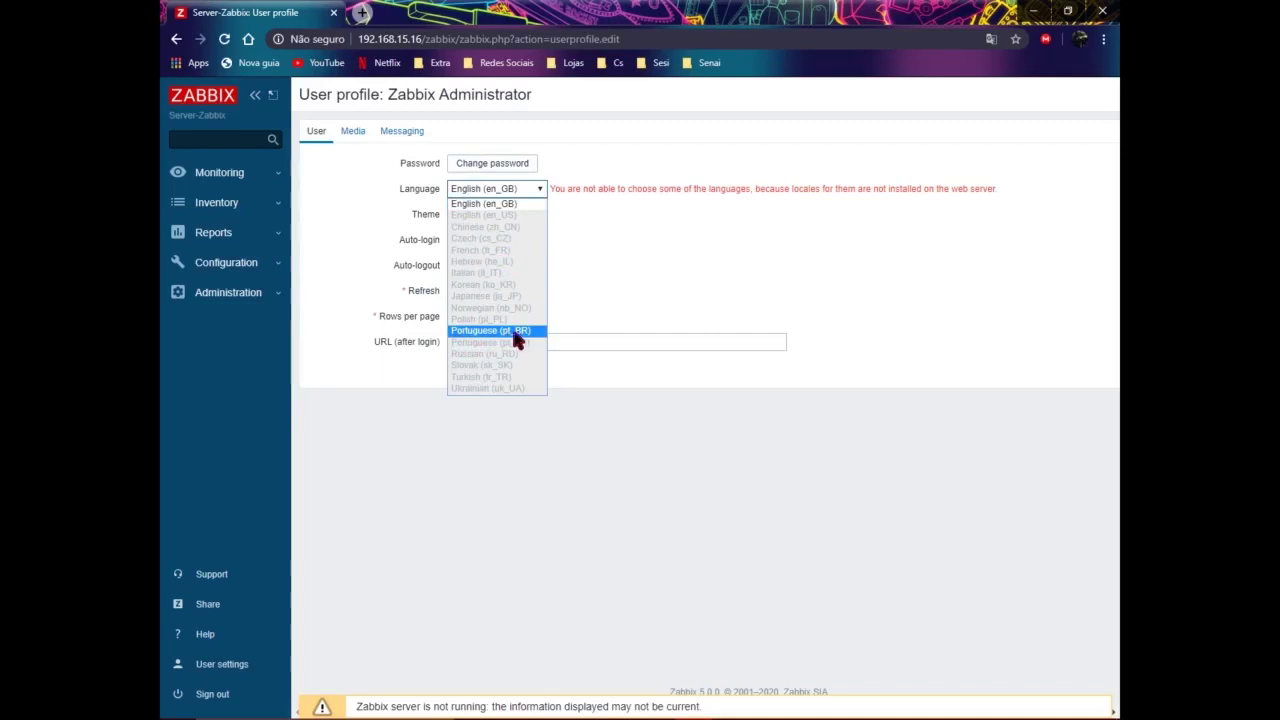
left_click(516, 332)
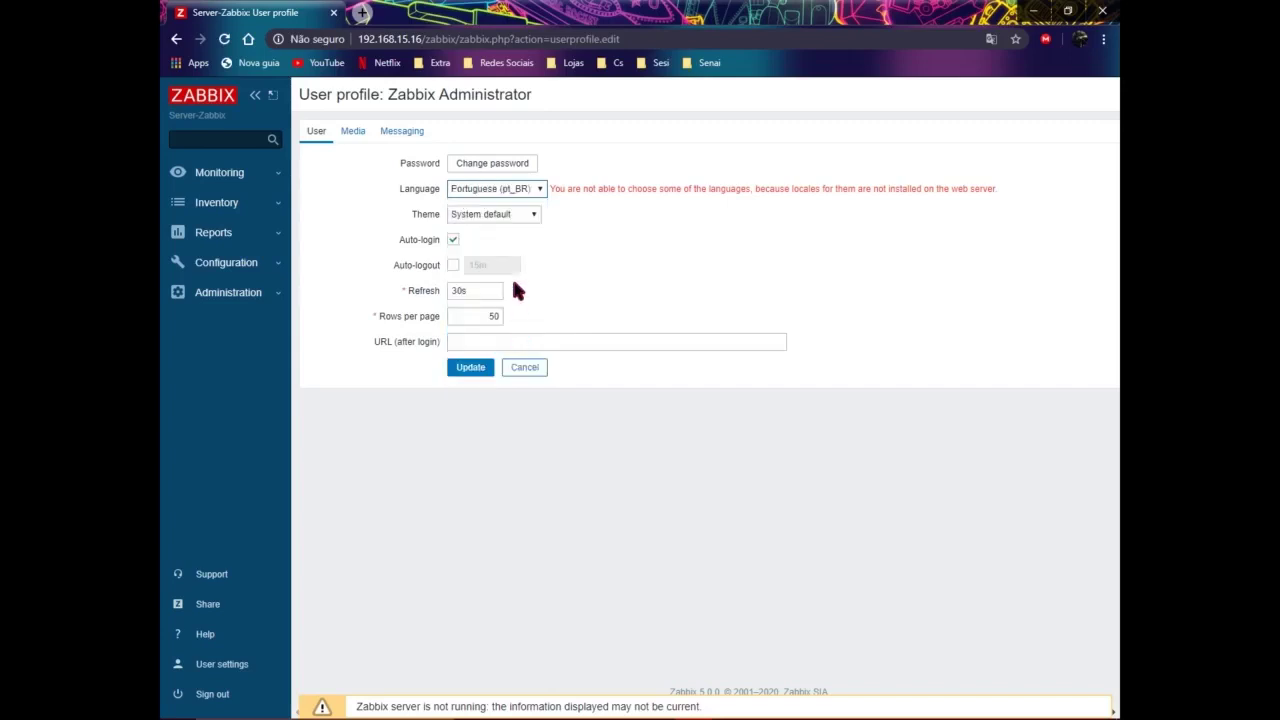
left_click(512, 218)
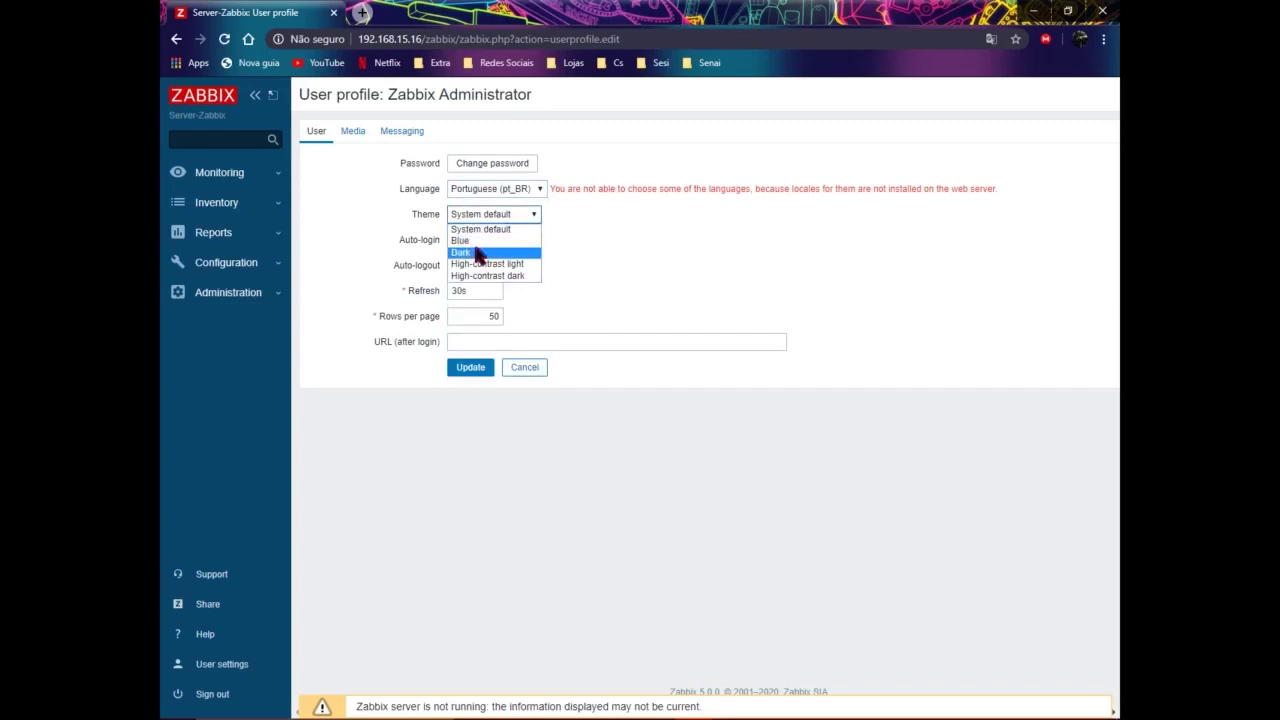
left_click(478, 252)
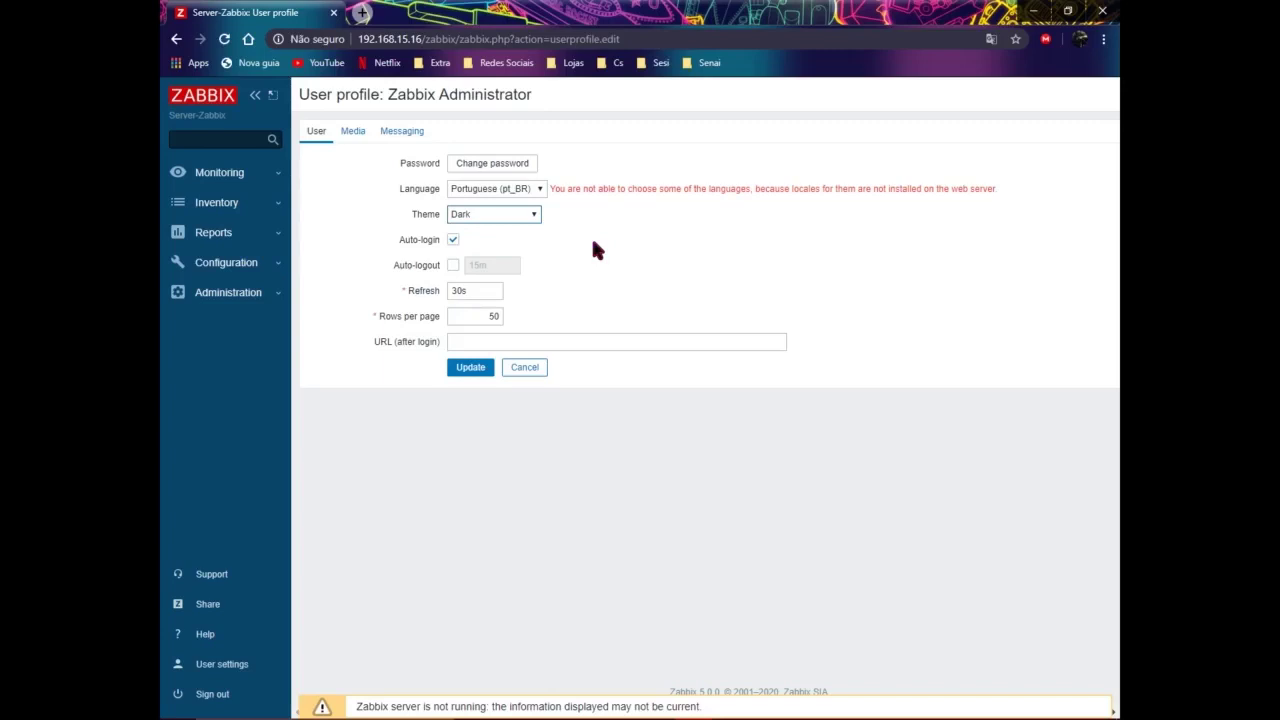
left_click(464, 370)
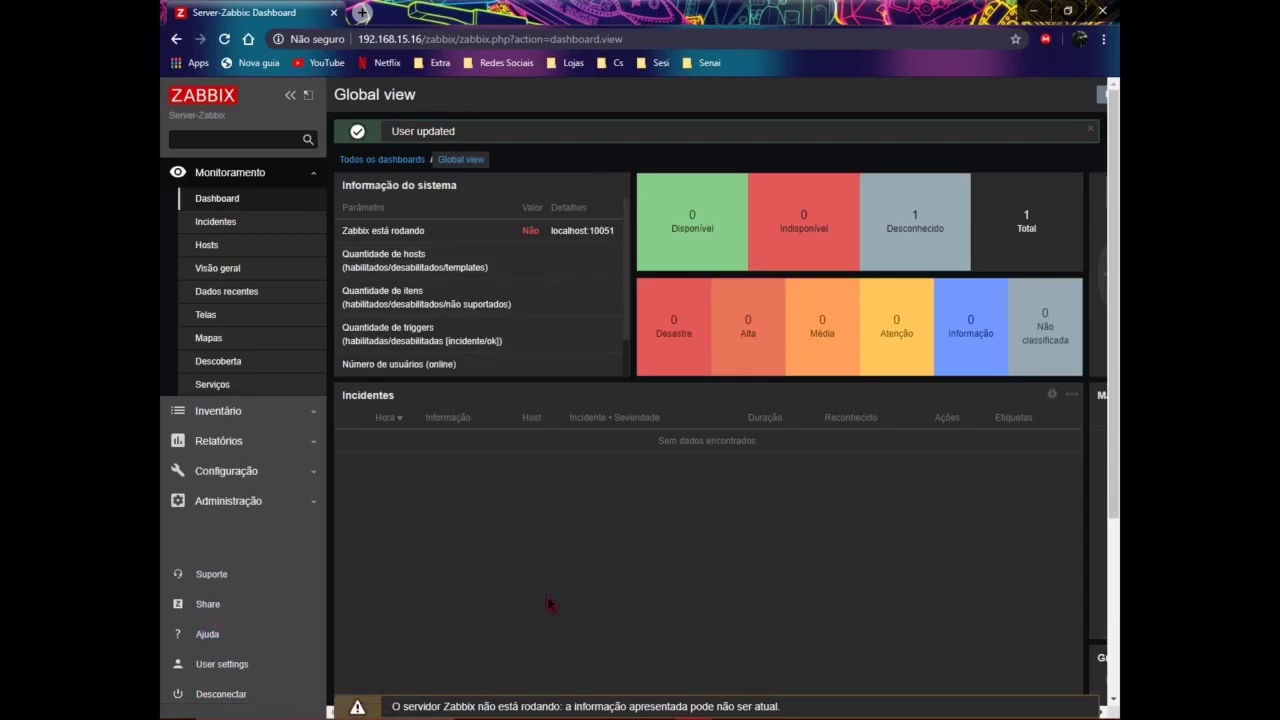
Step: Close the User updated banner and switch to the Server-Linux VirtualBox window
left_click(1090, 129)
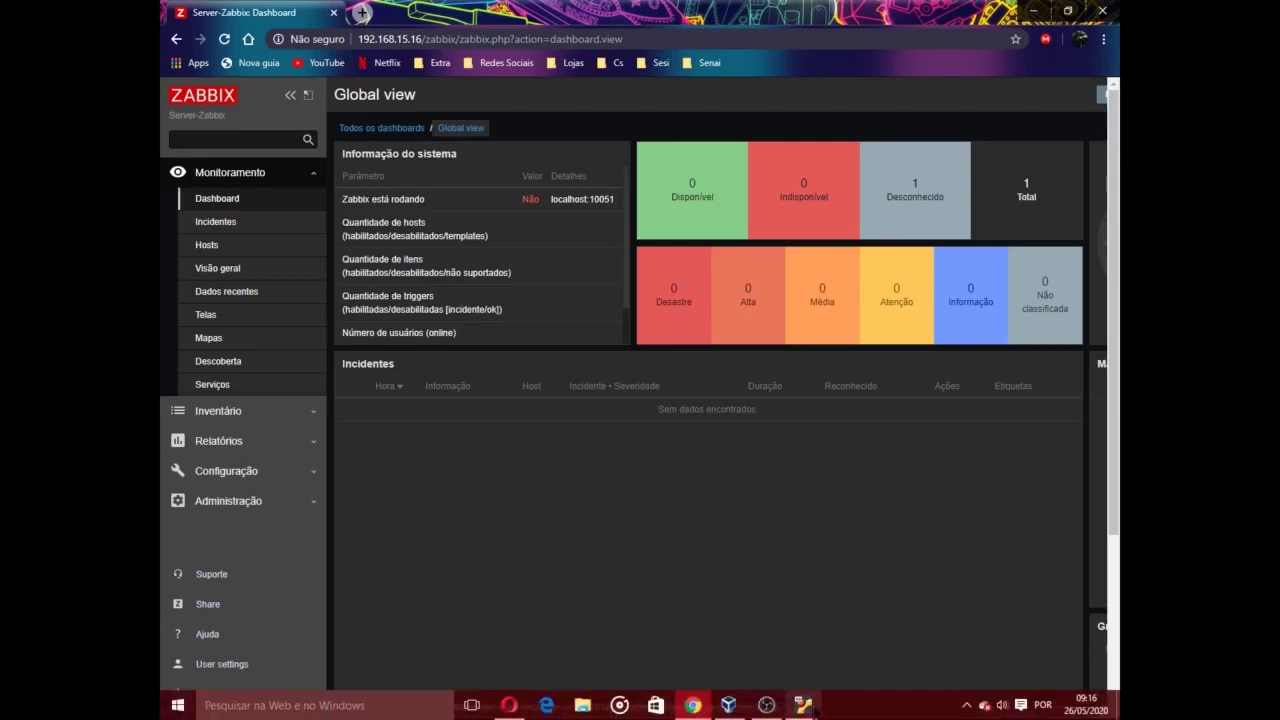
mouse_move(803, 705)
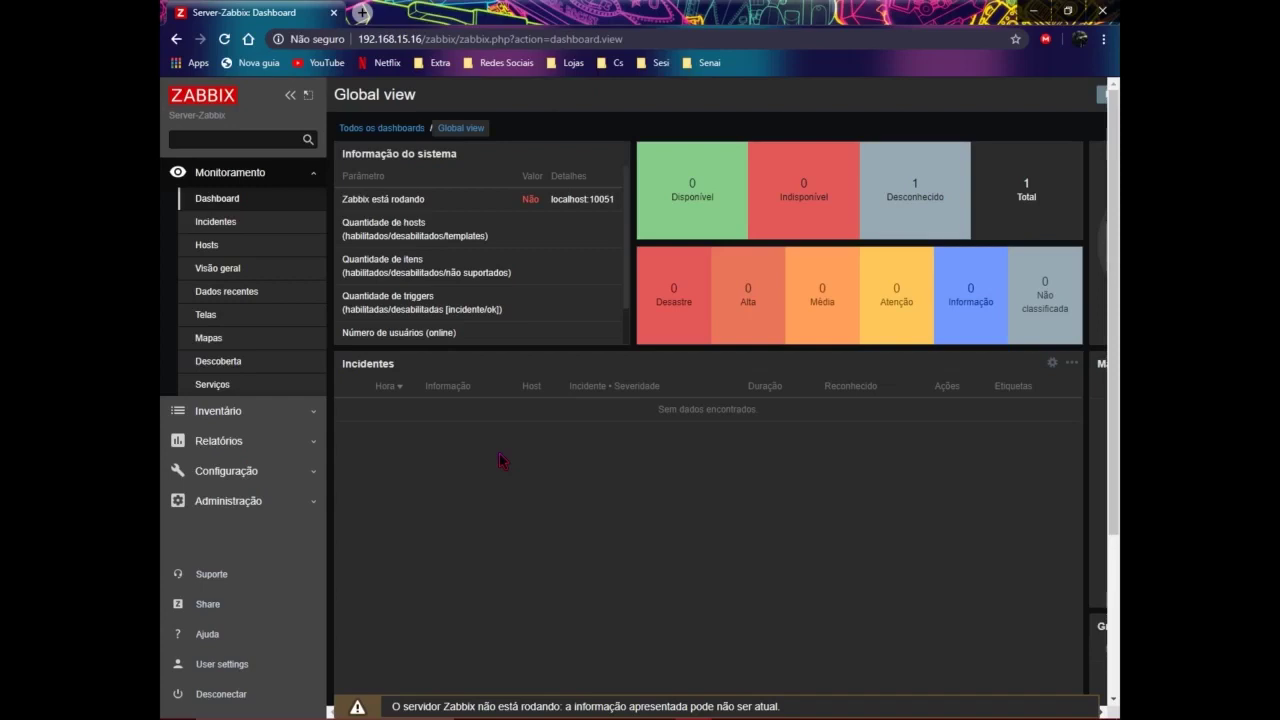
left_click(803, 705)
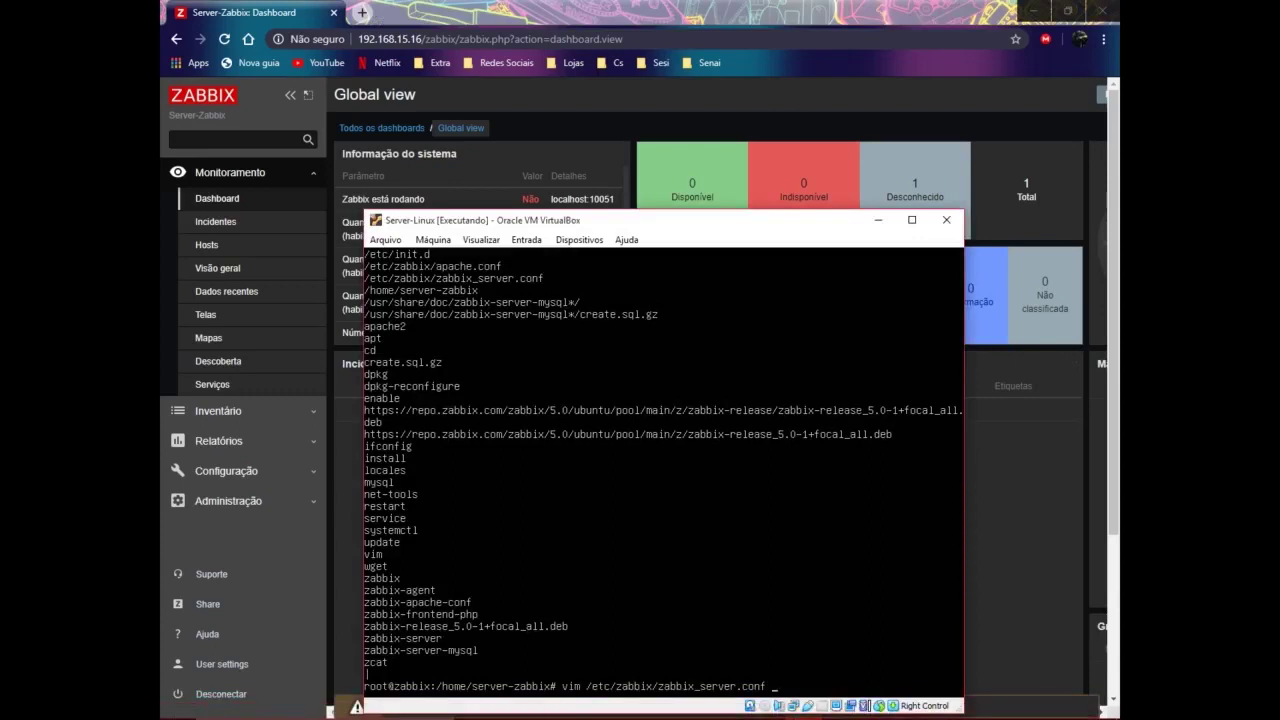
Step: Open /etc/zabbix/zabbix_server.conf in vim and uncomment the DBPassword line
key("Return")
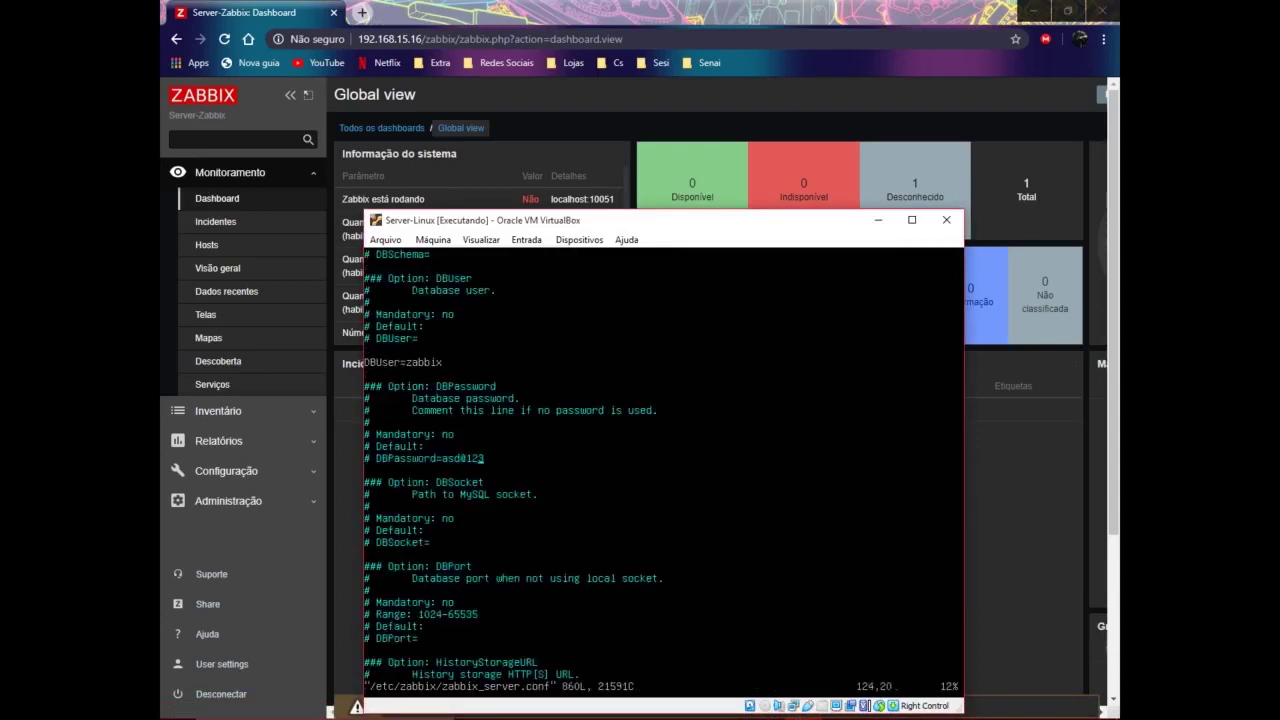
key("Left")
key("Left")
key("Left")
key("Left")
key("Left")
key("Left")
key("i")
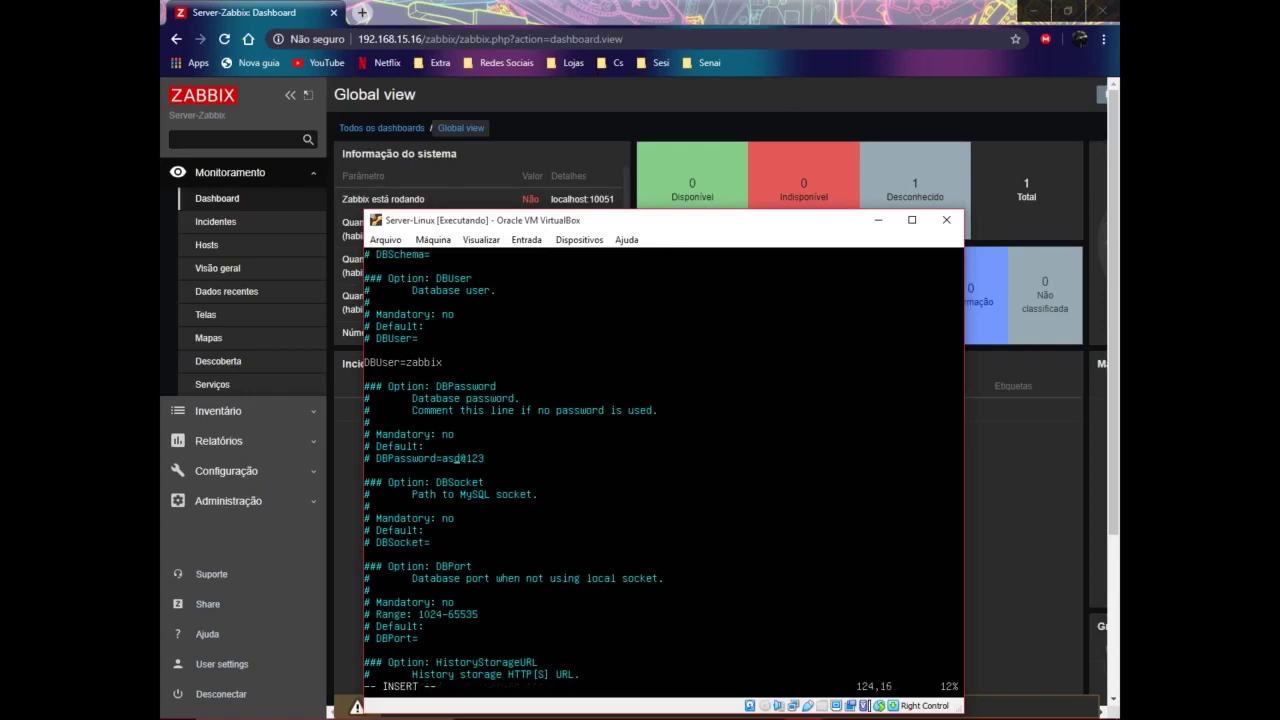
key("Left")
key("Left")
key("Left")
key("Left")
key("BackSpace")
key("BackSpace")
Step: Finish editing the DBPassword line, then write and quit with :x!
left_click(378, 458)
left_click(401, 458)
key("Left")
key("Escape")
type(":")
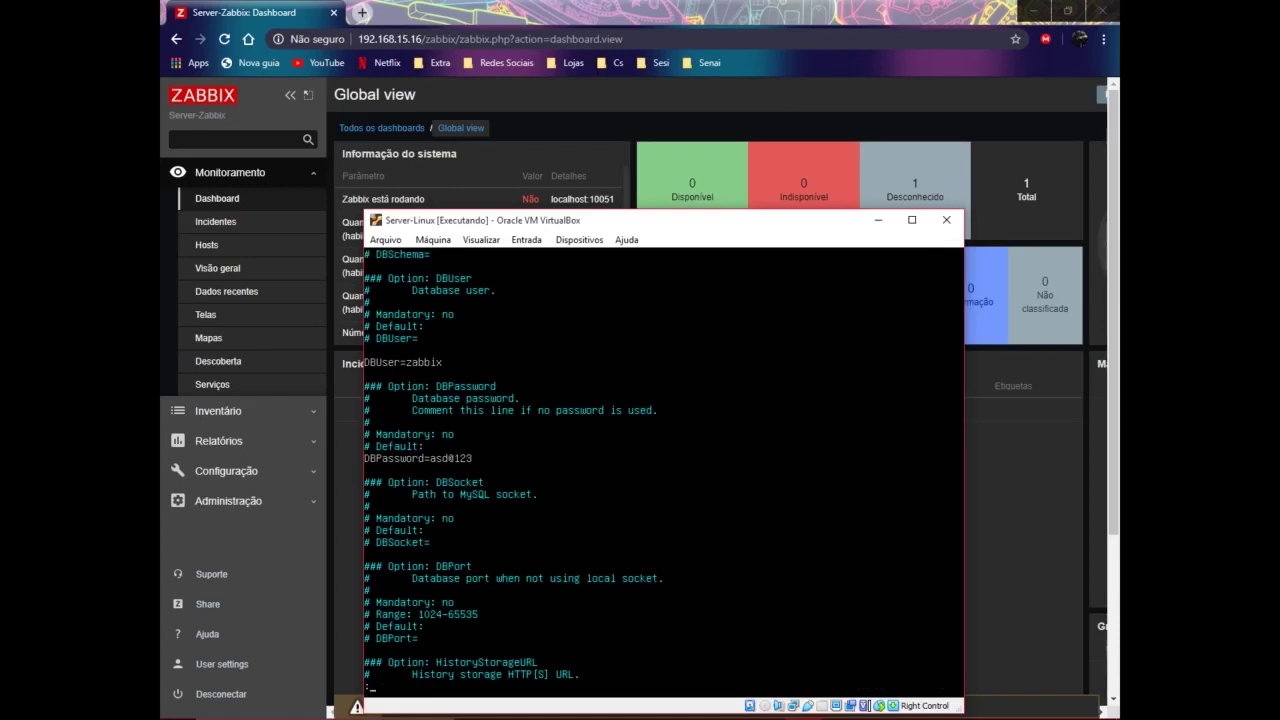
type("x!")
key("Return")
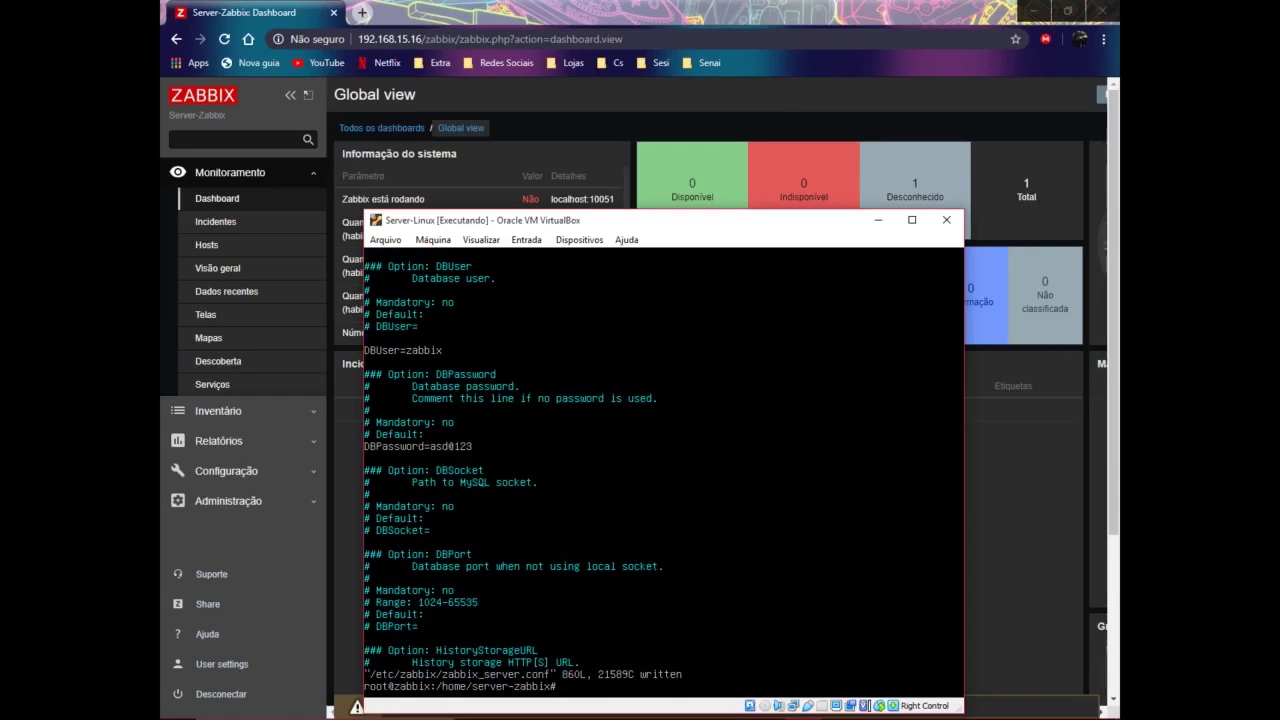
Step: Reload the Zabbix dashboard to check server status, then return to the VM console
left_click(430, 20)
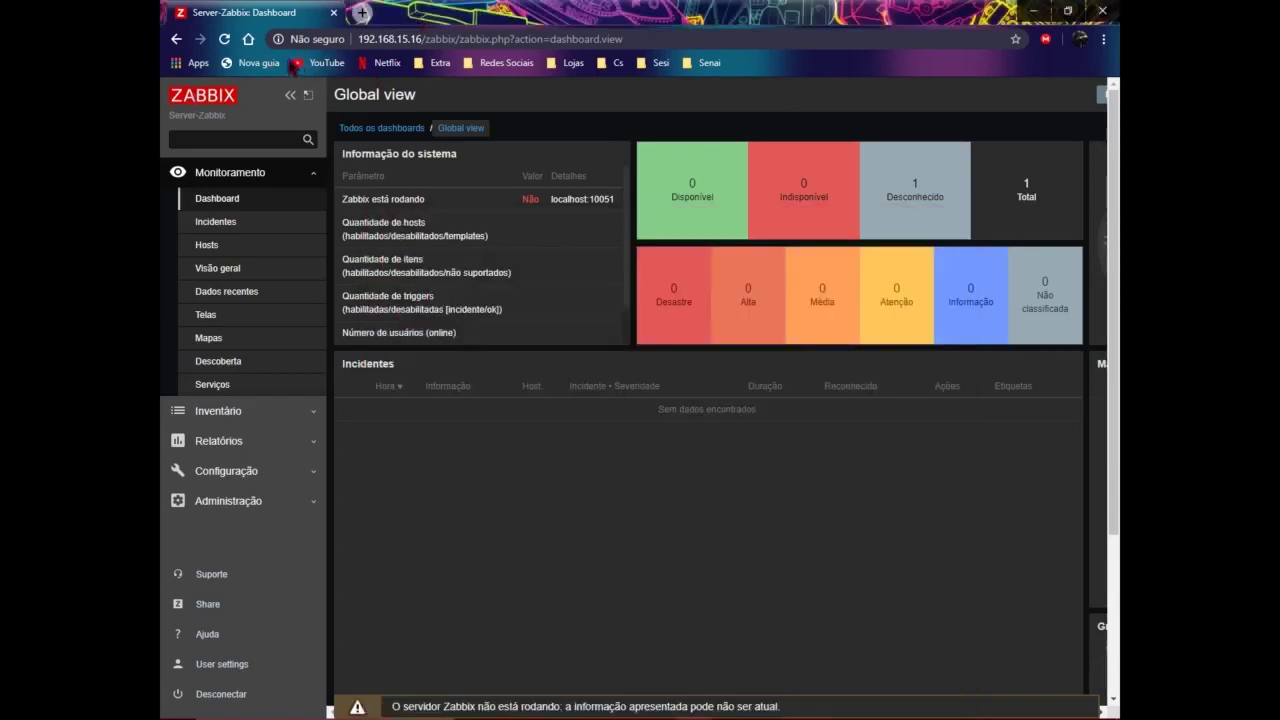
left_click(224, 39)
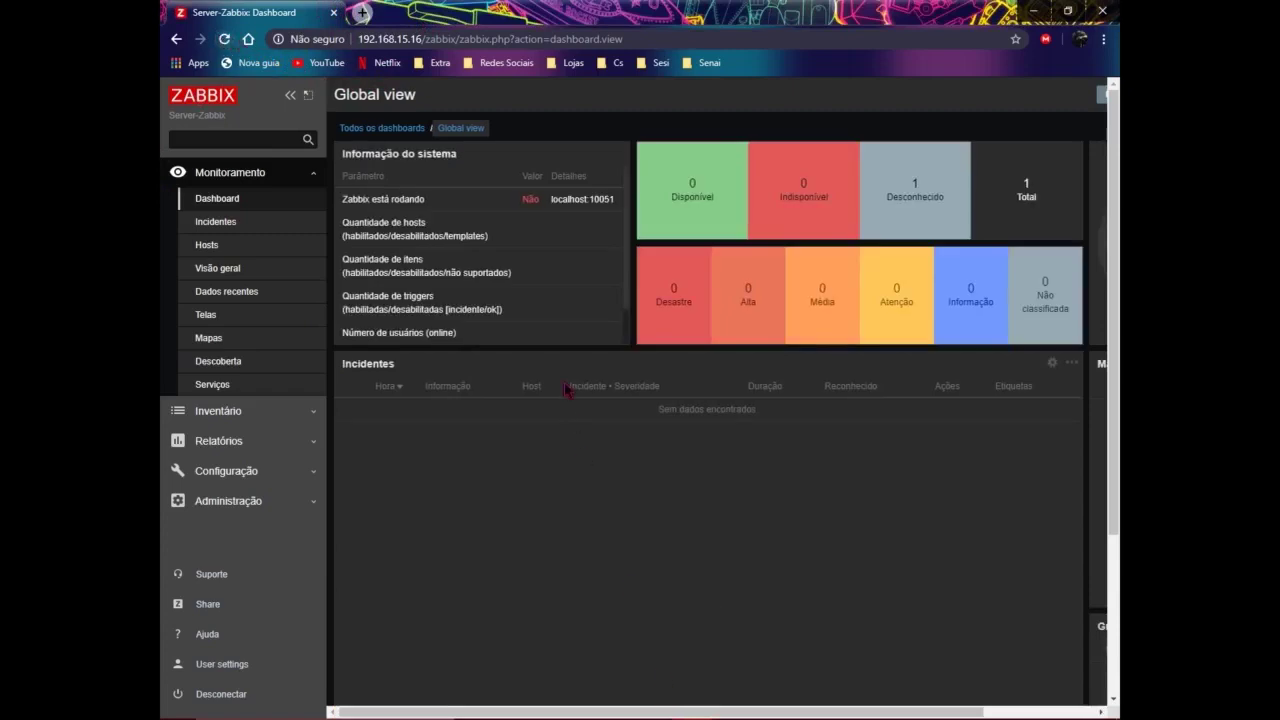
mouse_move(715, 712)
mouse_move(803, 706)
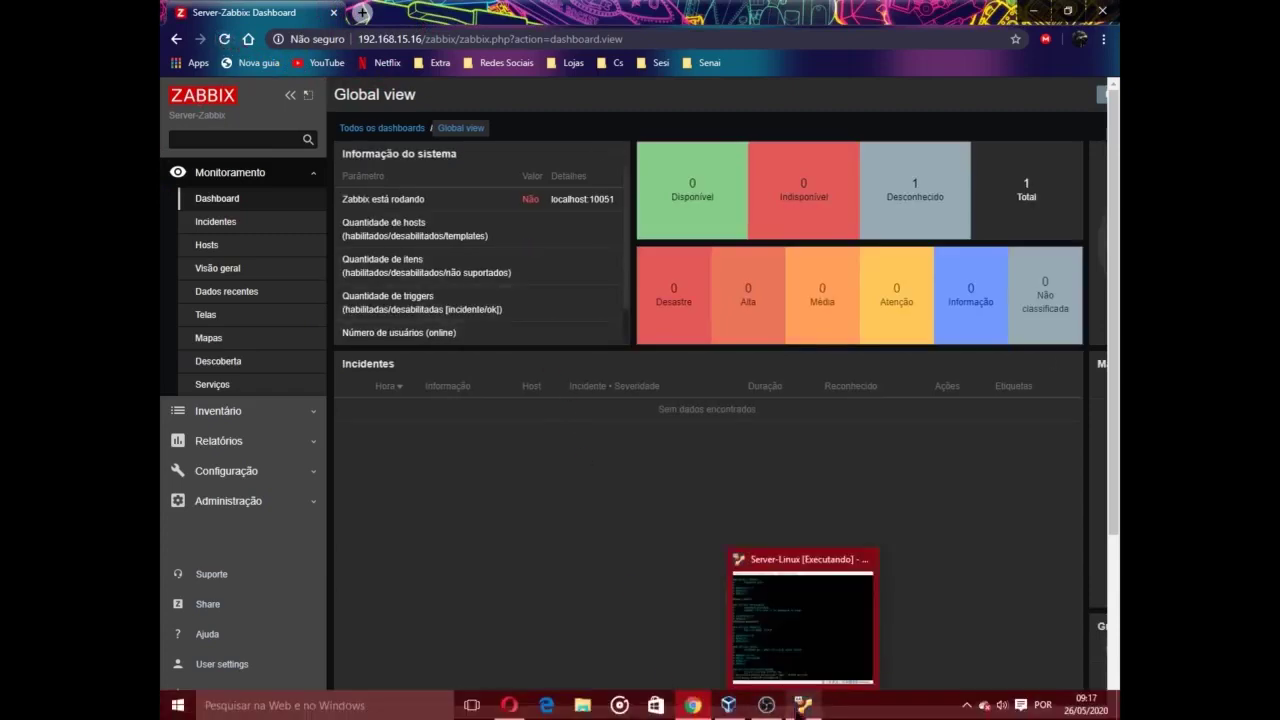
left_click(803, 706)
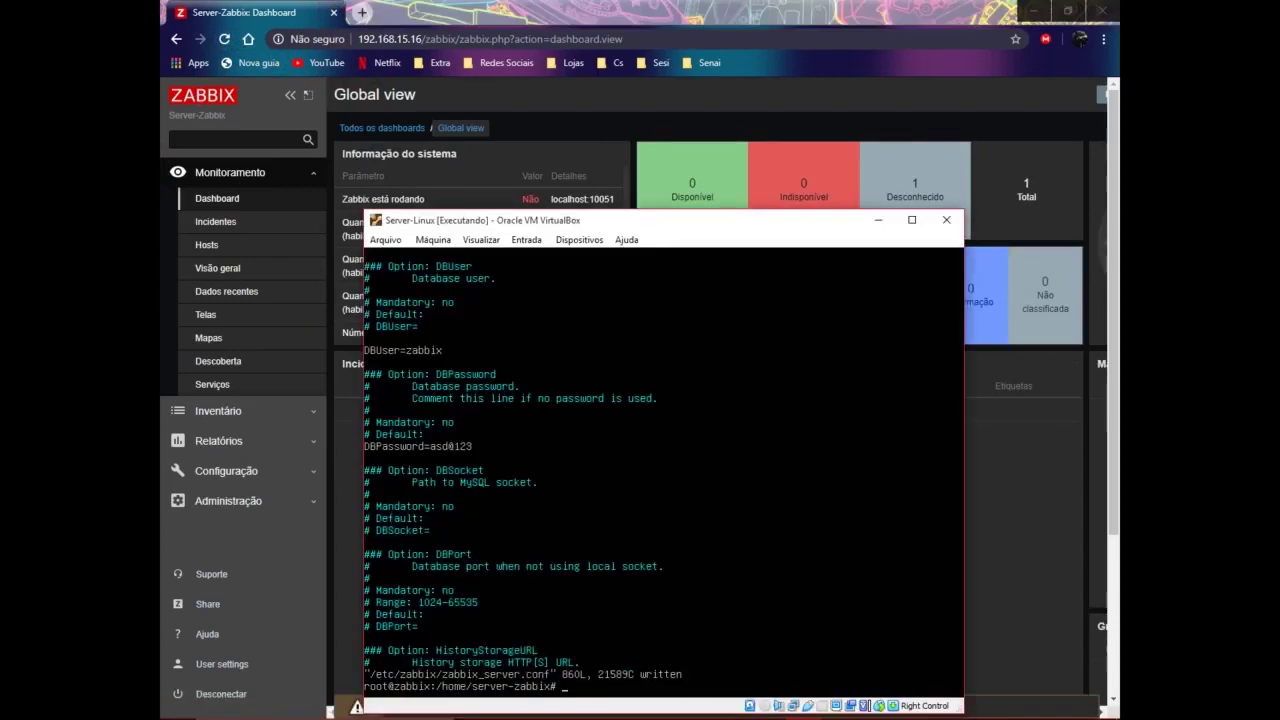
Step: Rerun systemctl restart and enable for zabbix-server, zabbix-agent and apache2, then reload the dashboard
key("Up")
key("Up")
key("Up")
key("Up")
key("Up")
key("Up")
key("Up")
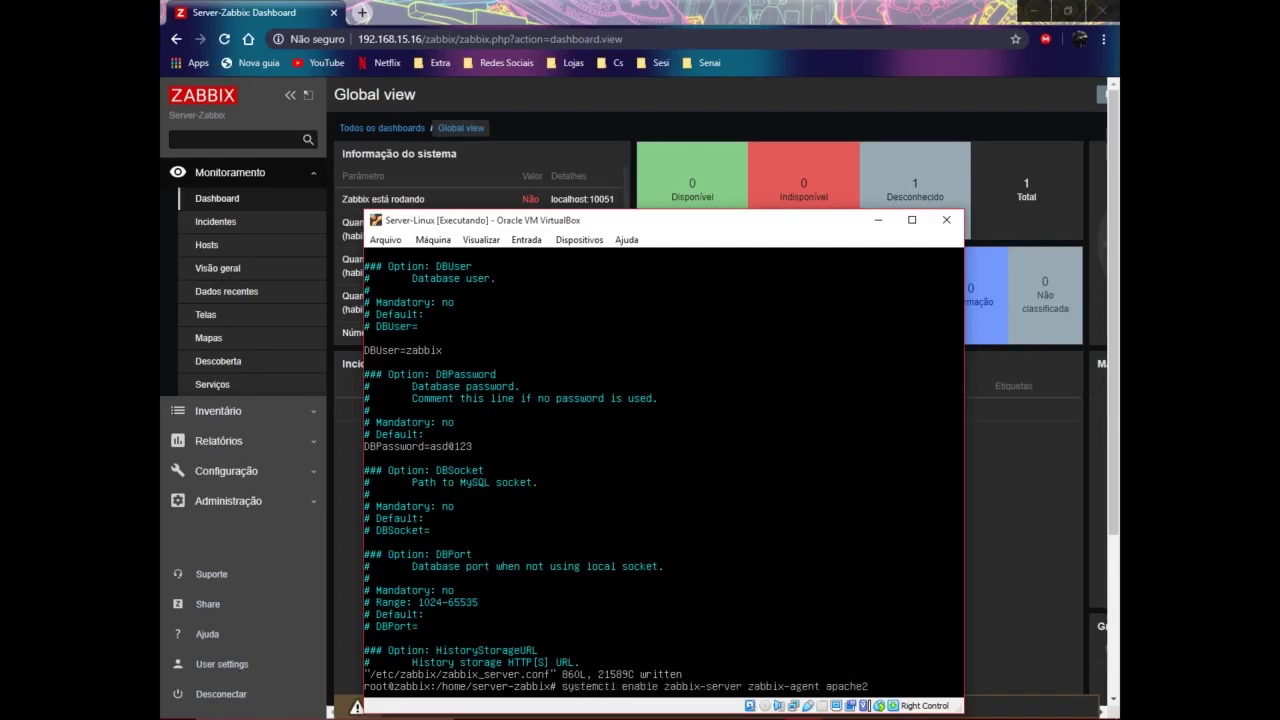
key("Up")
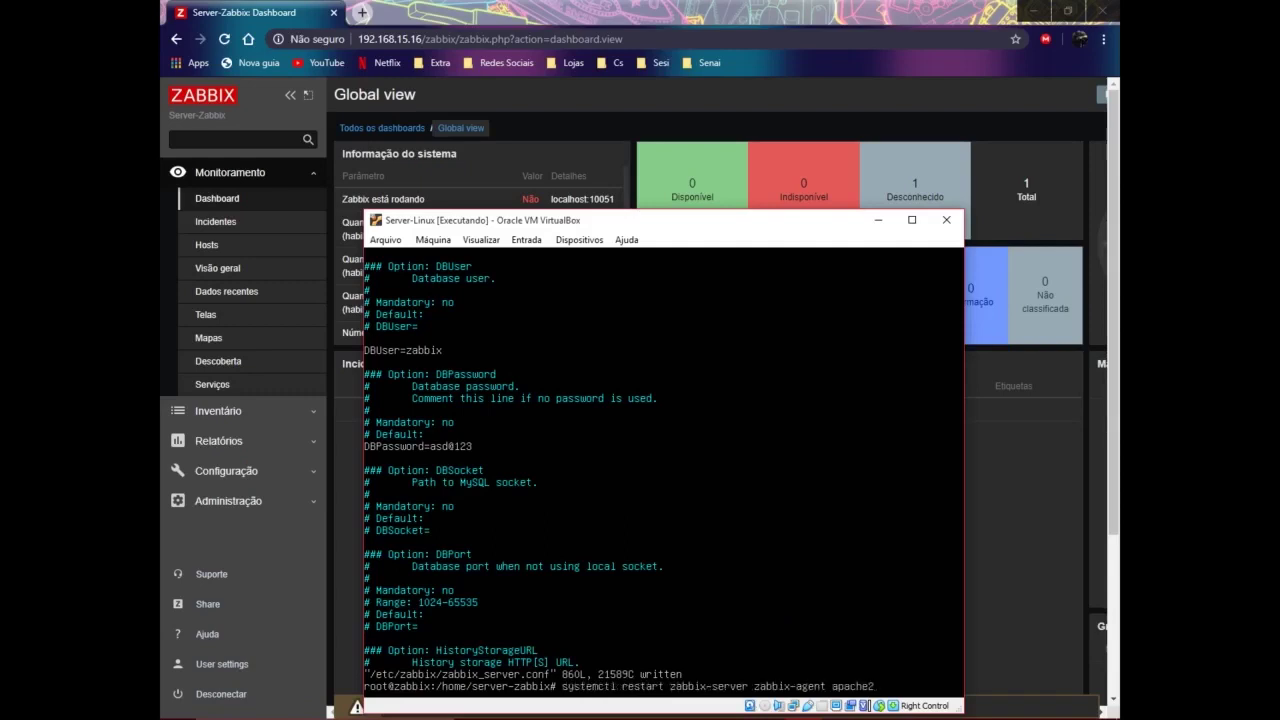
key("Return")
key("Up")
key("Up")
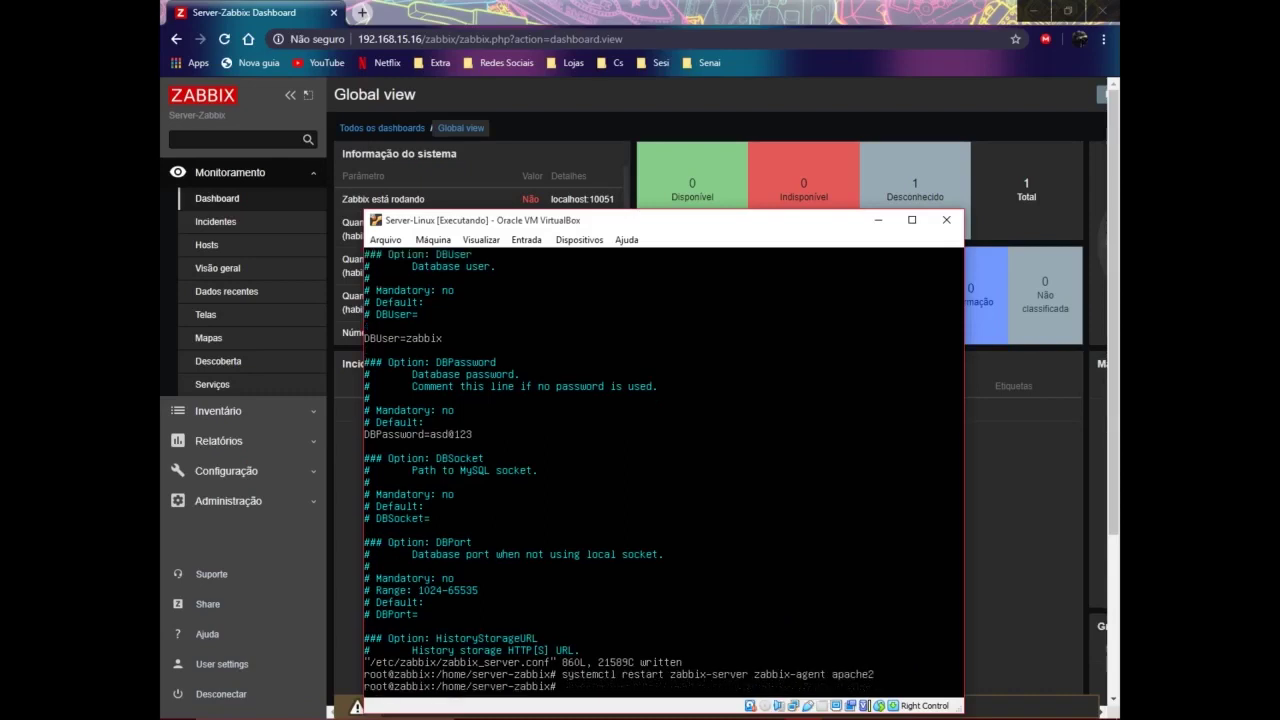
key("Up")
key("Up")
key("Up")
key("Up")
key("Up")
key("Up")
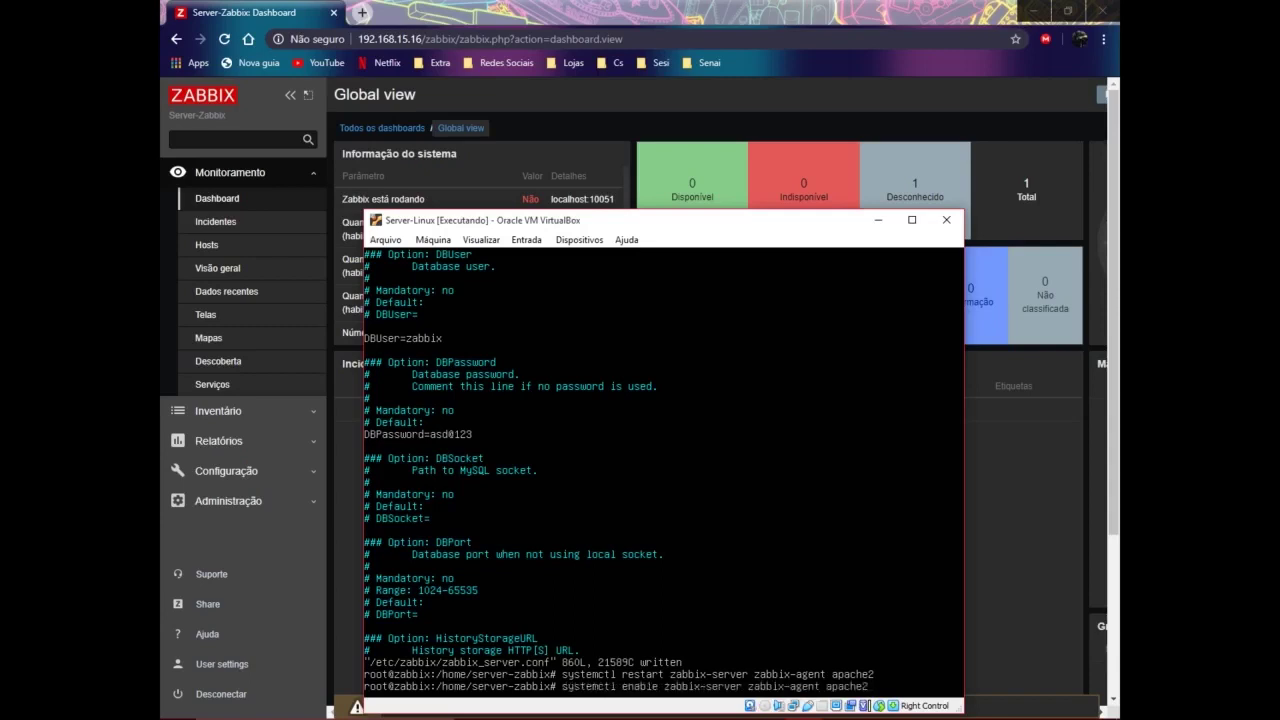
key("Return")
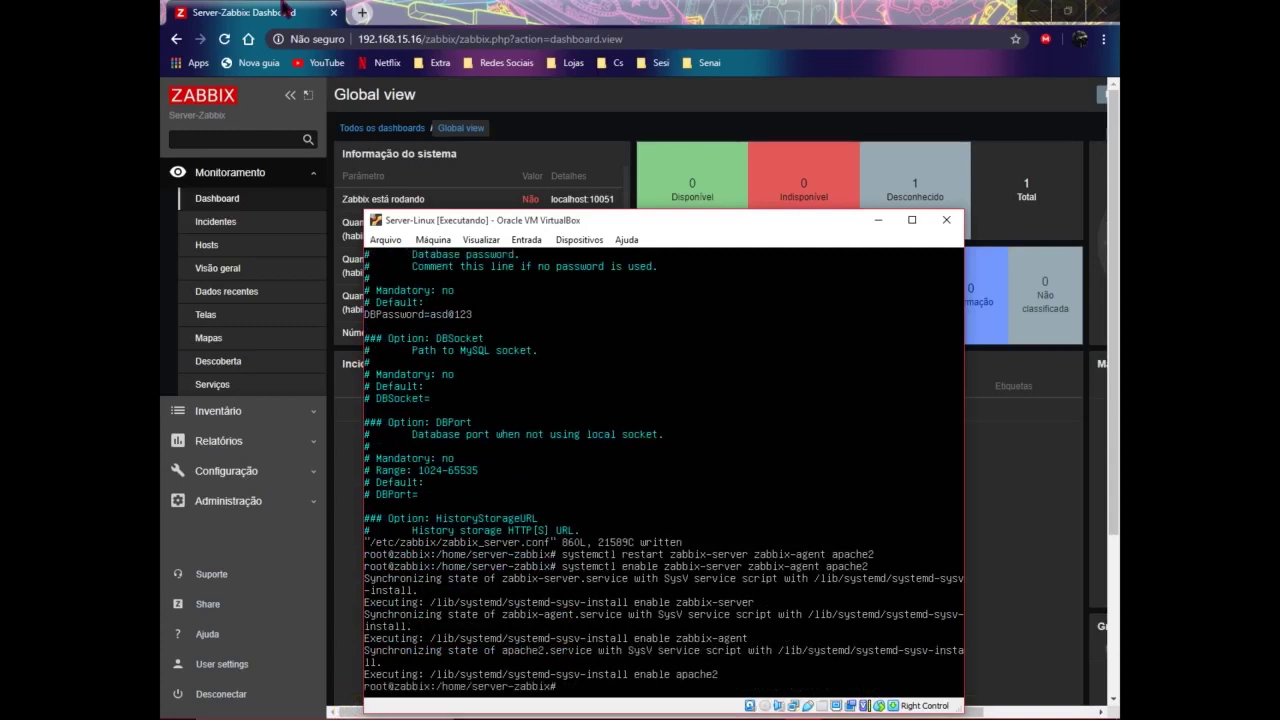
left_click(422, 28)
left_click(224, 40)
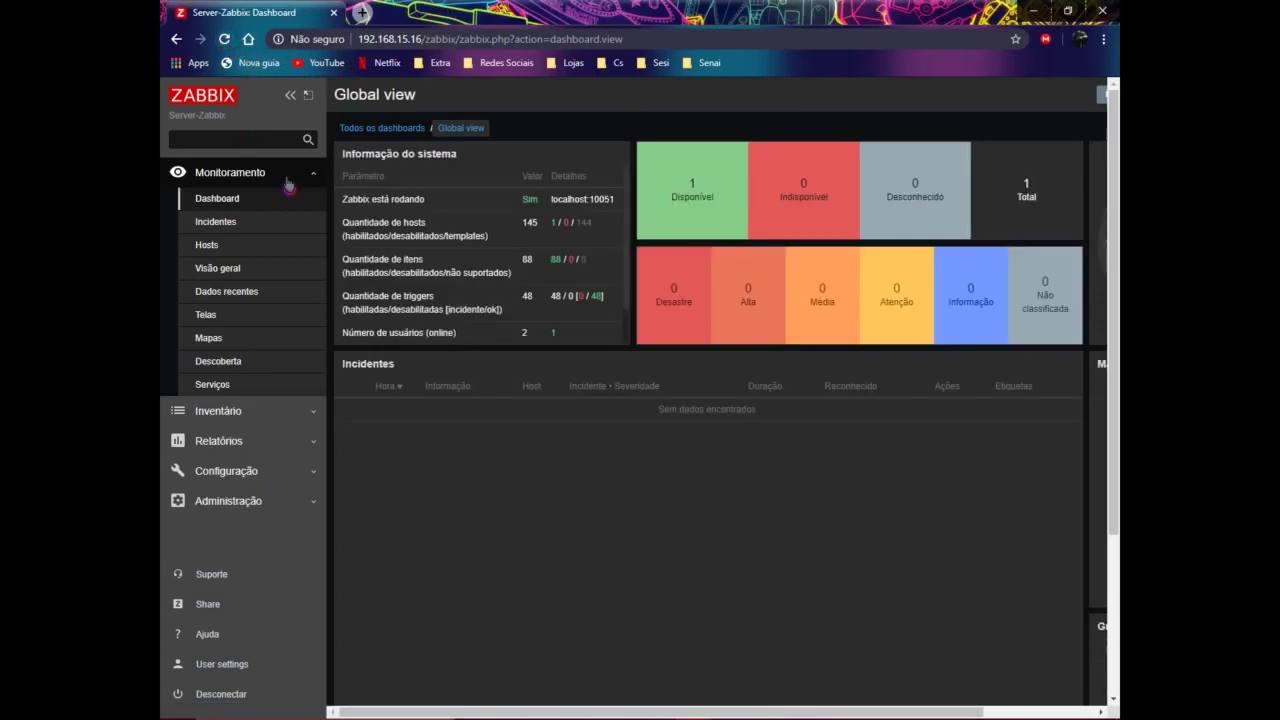
left_click(803, 705)
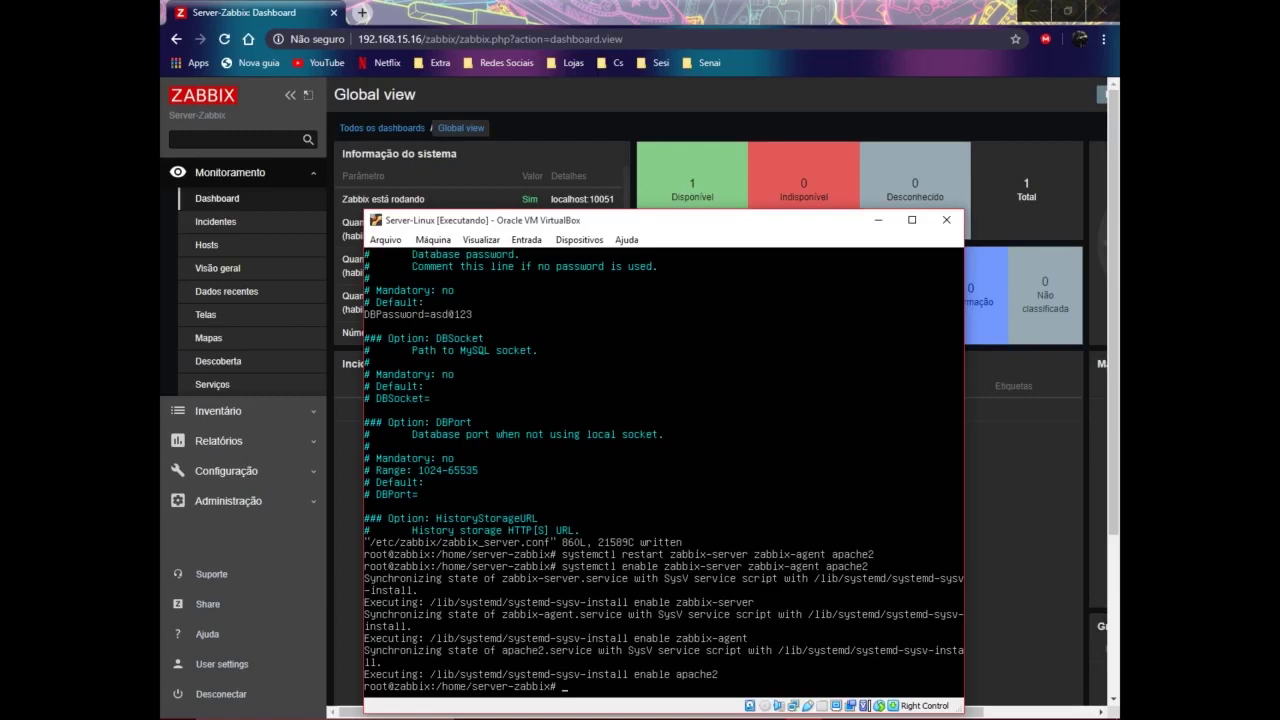
left_click(812, 96)
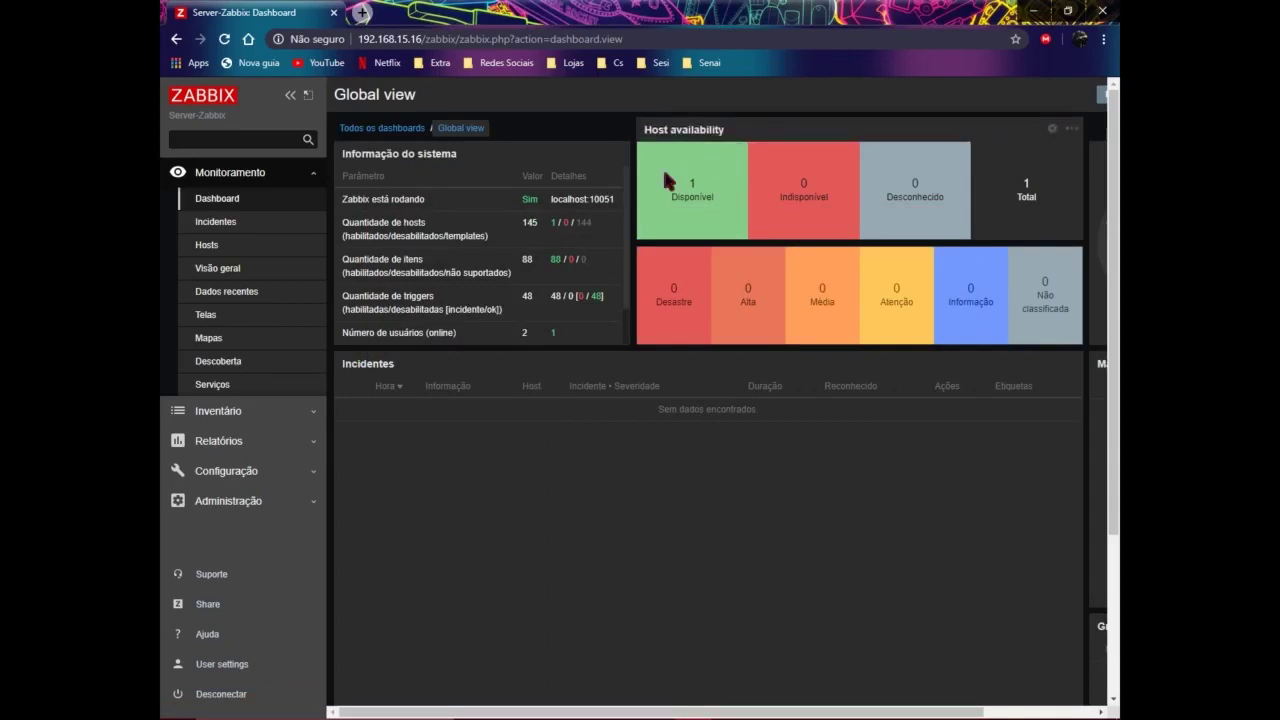
double_click(526, 200)
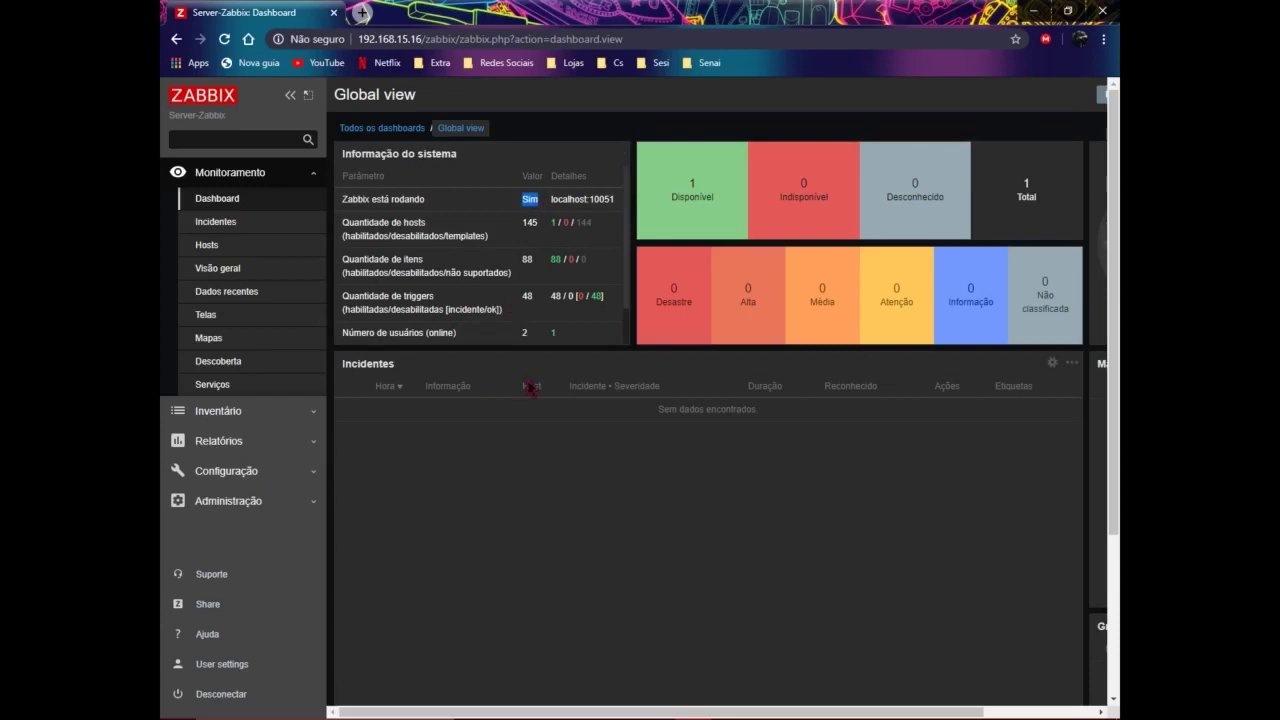
left_click(555, 442)
left_click(381, 132)
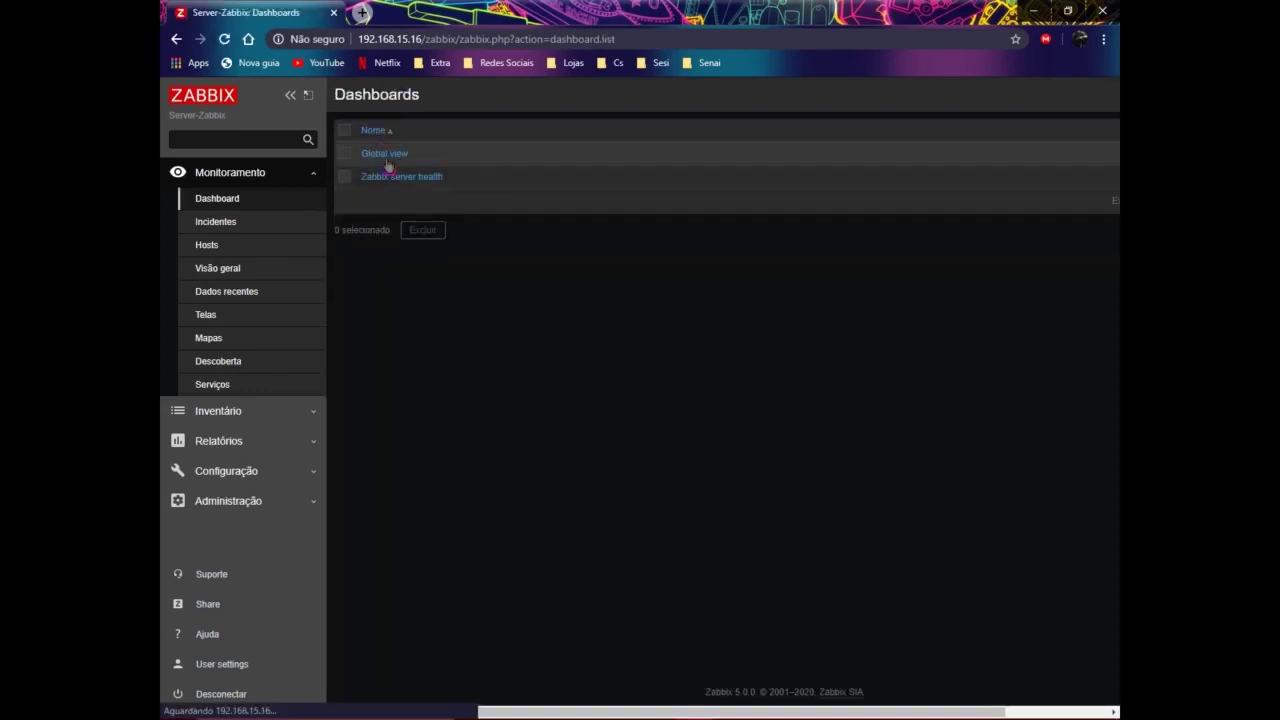
left_click(404, 179)
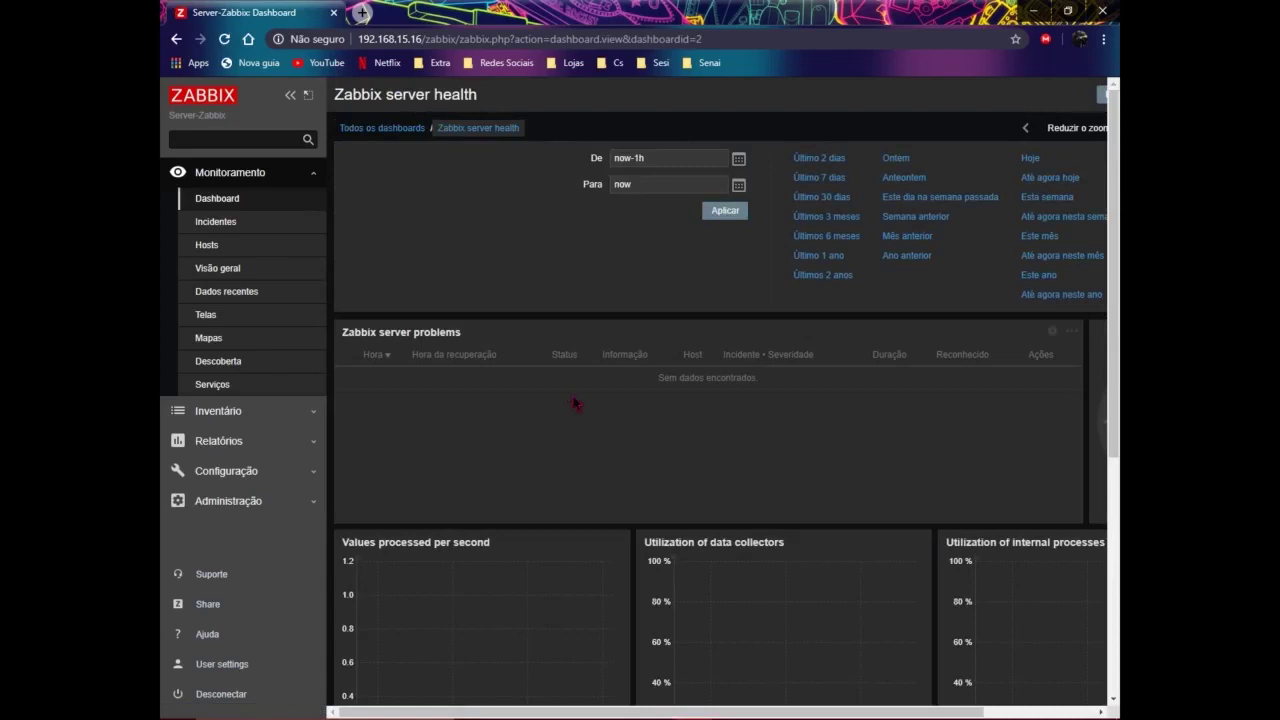
scroll(574, 397, "down", 5)
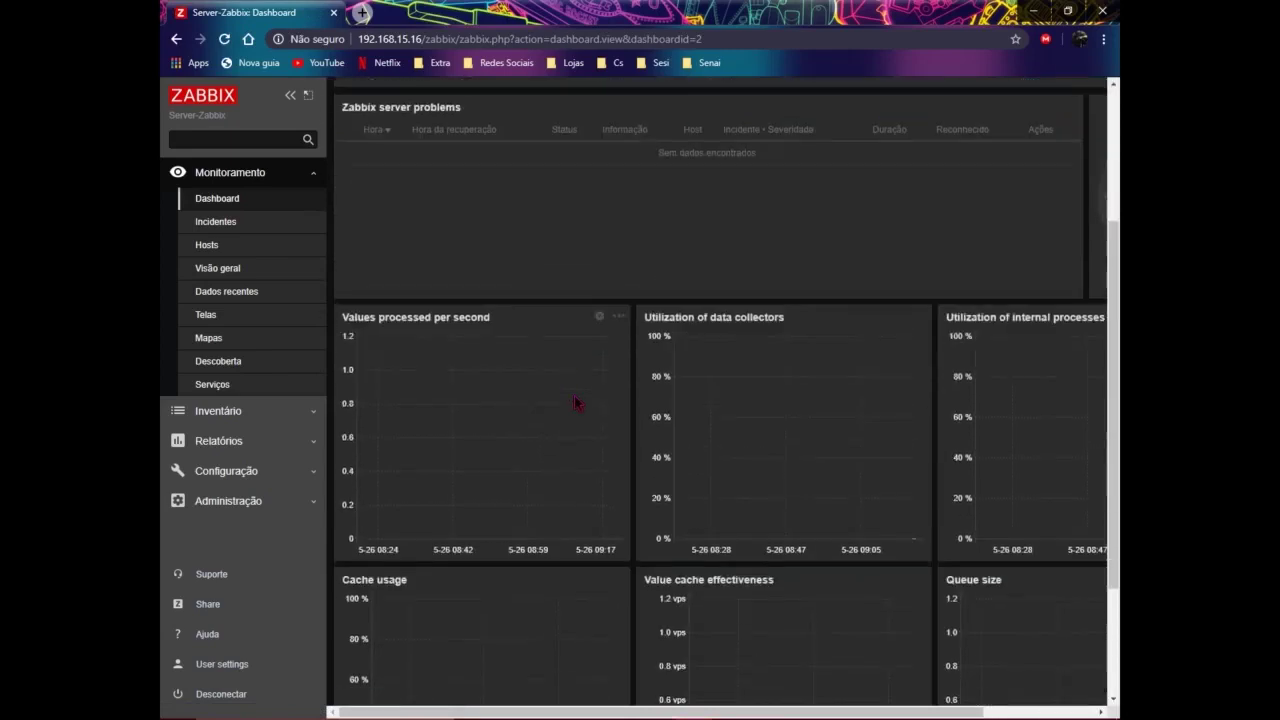
scroll(576, 402, "up", 5)
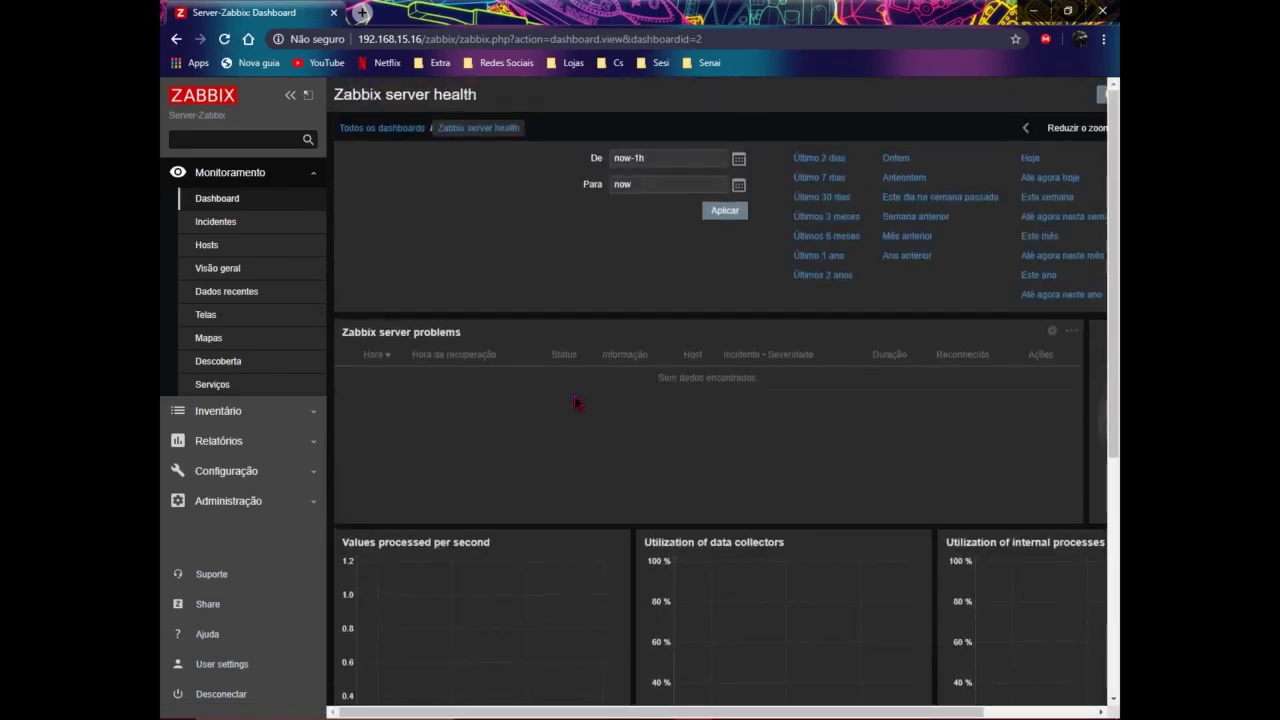
scroll(620, 431, "down", 3)
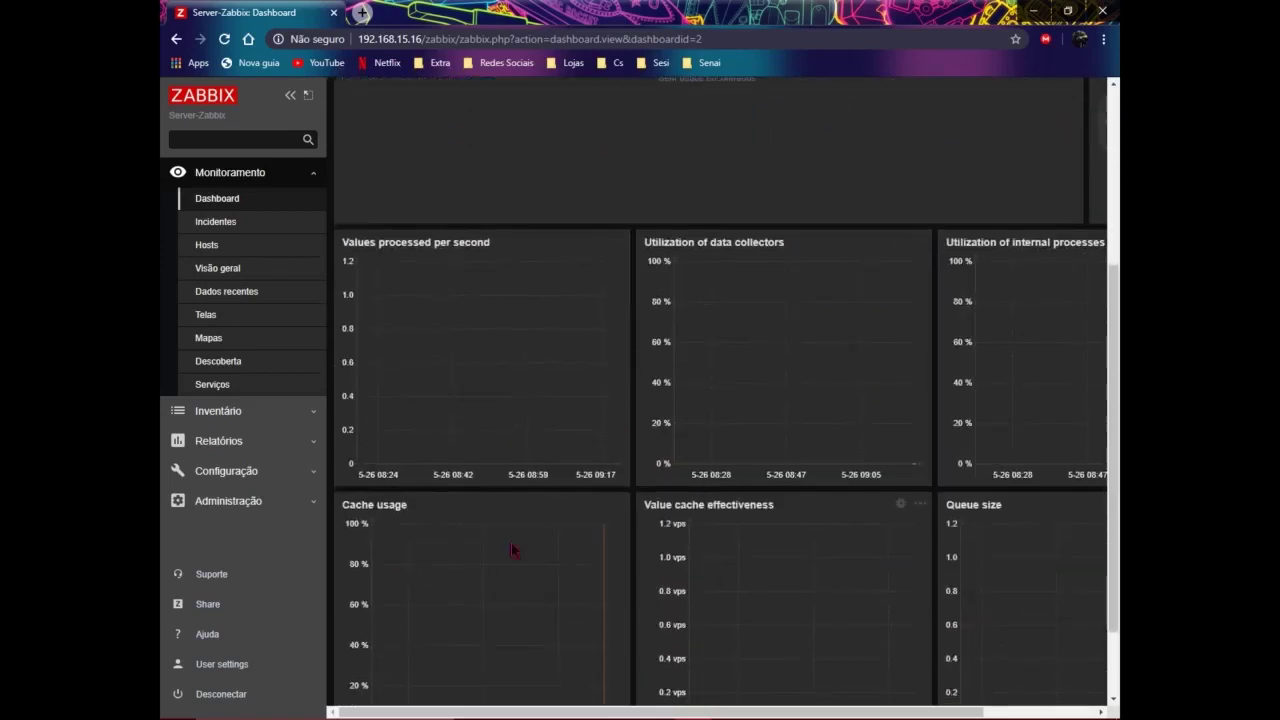
scroll(446, 569, "down", 1)
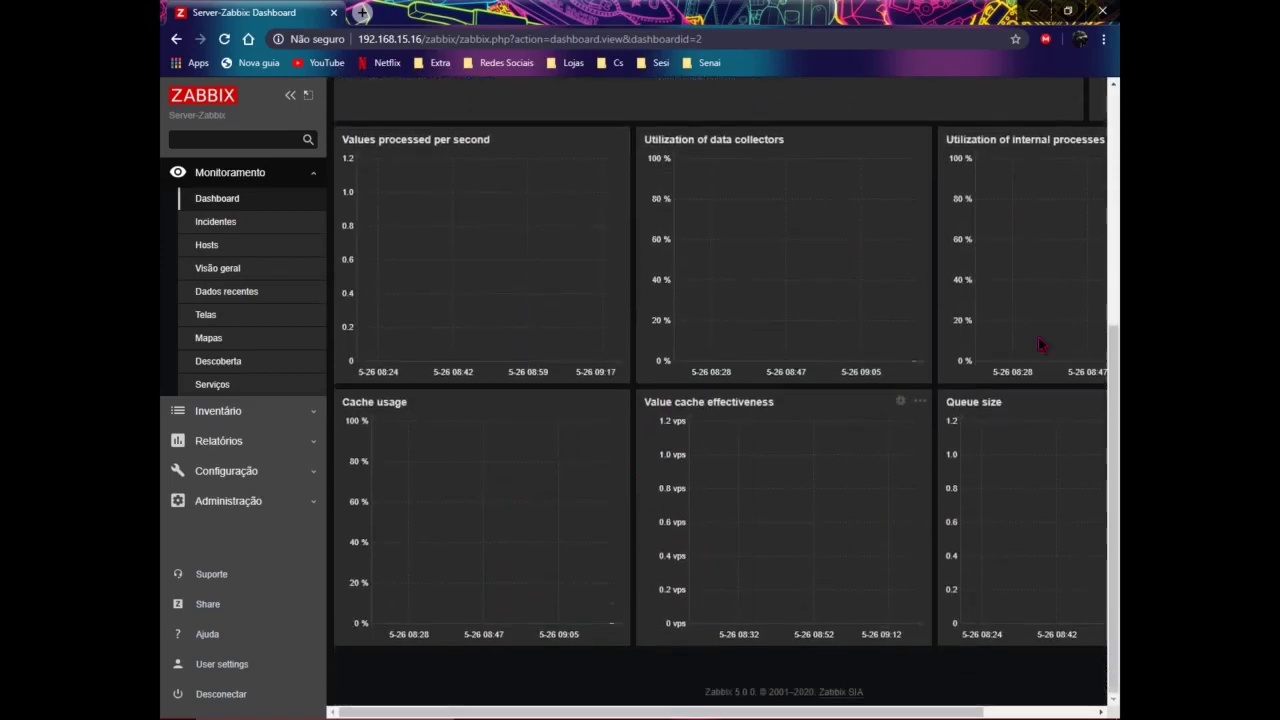
left_click_drag(698, 712, 575, 713)
scroll(386, 289, "up", 1)
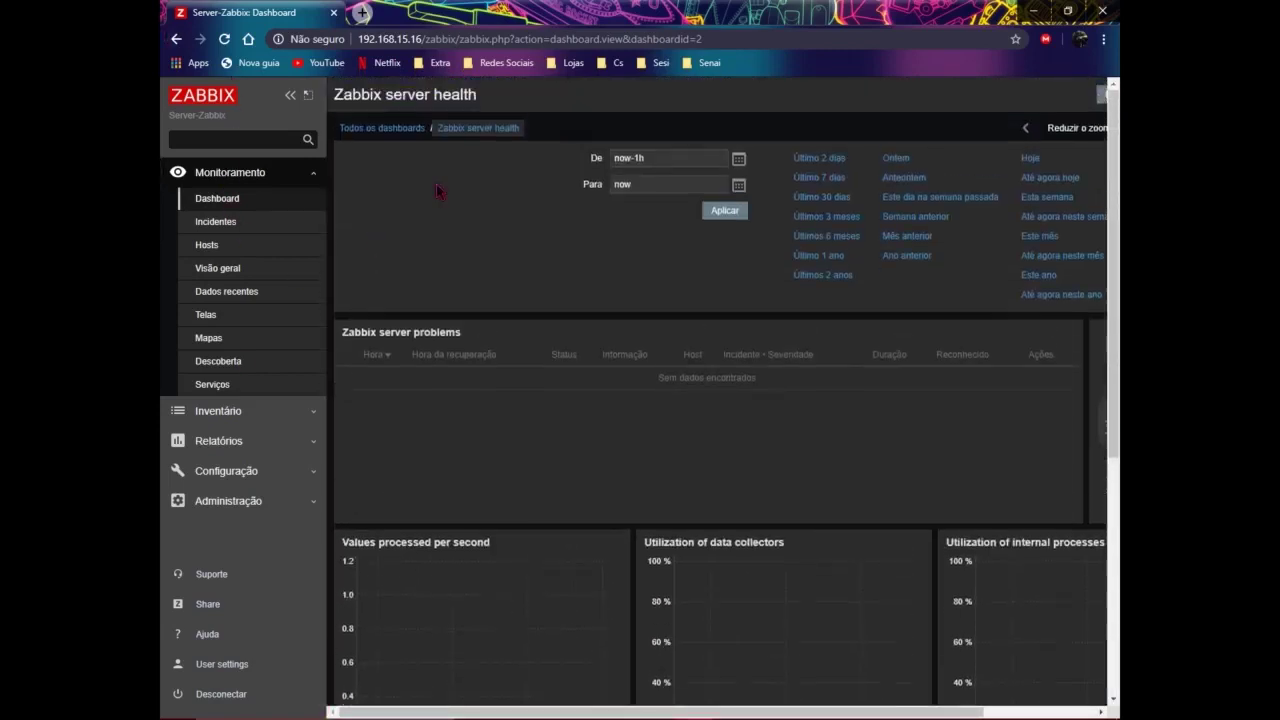
left_click(388, 128)
left_click(380, 155)
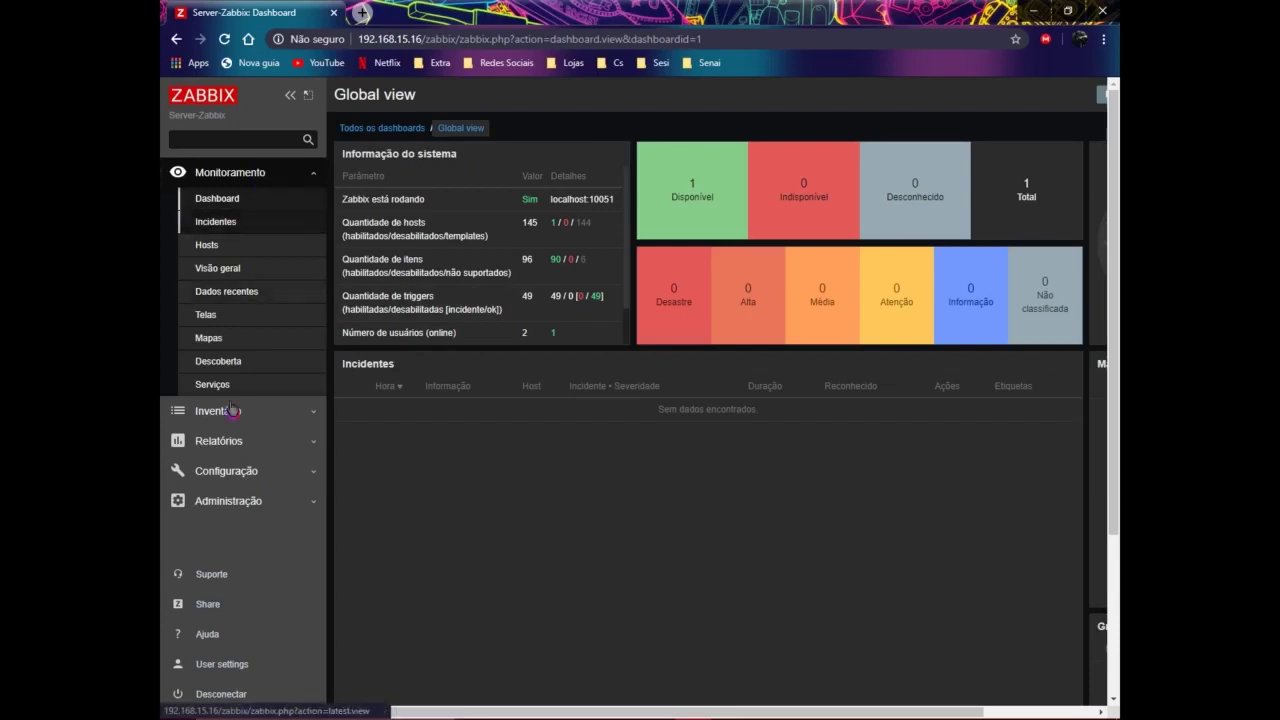
Step: Go to Configuração > Hosts and open the Zabbix server host's Aplicações list
left_click(240, 470)
left_click(217, 336)
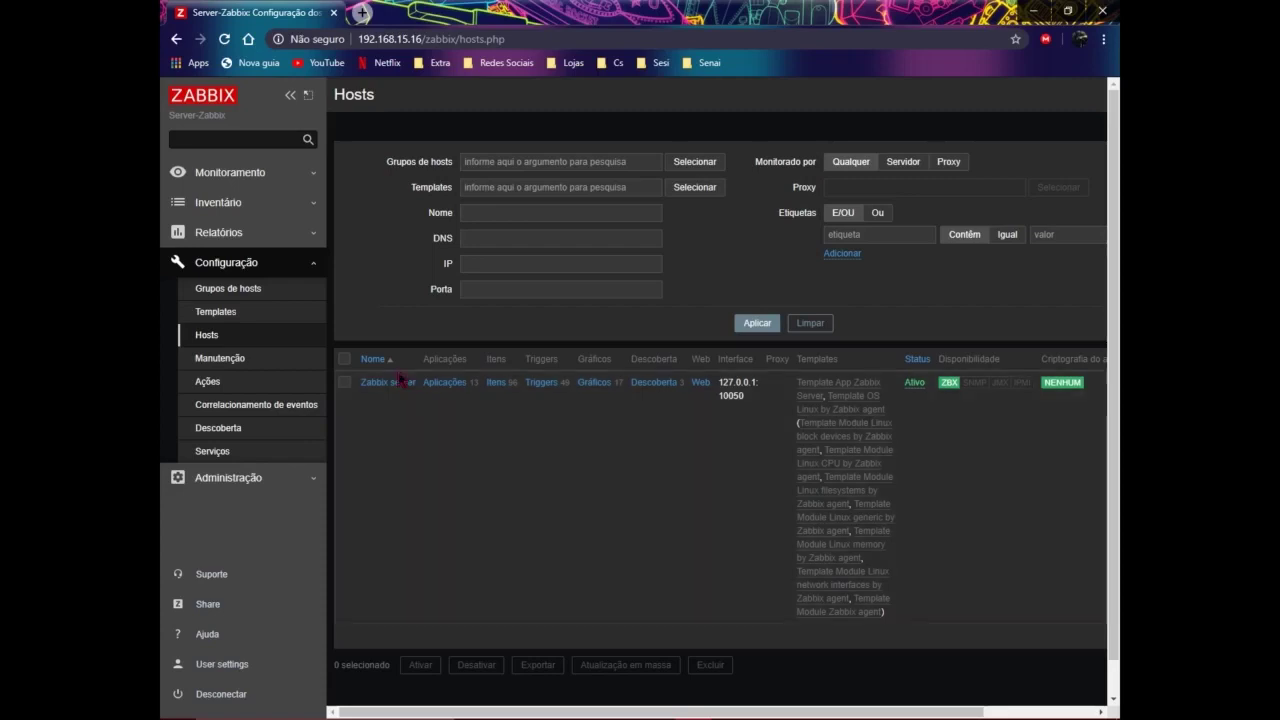
left_click_drag(434, 420, 714, 402)
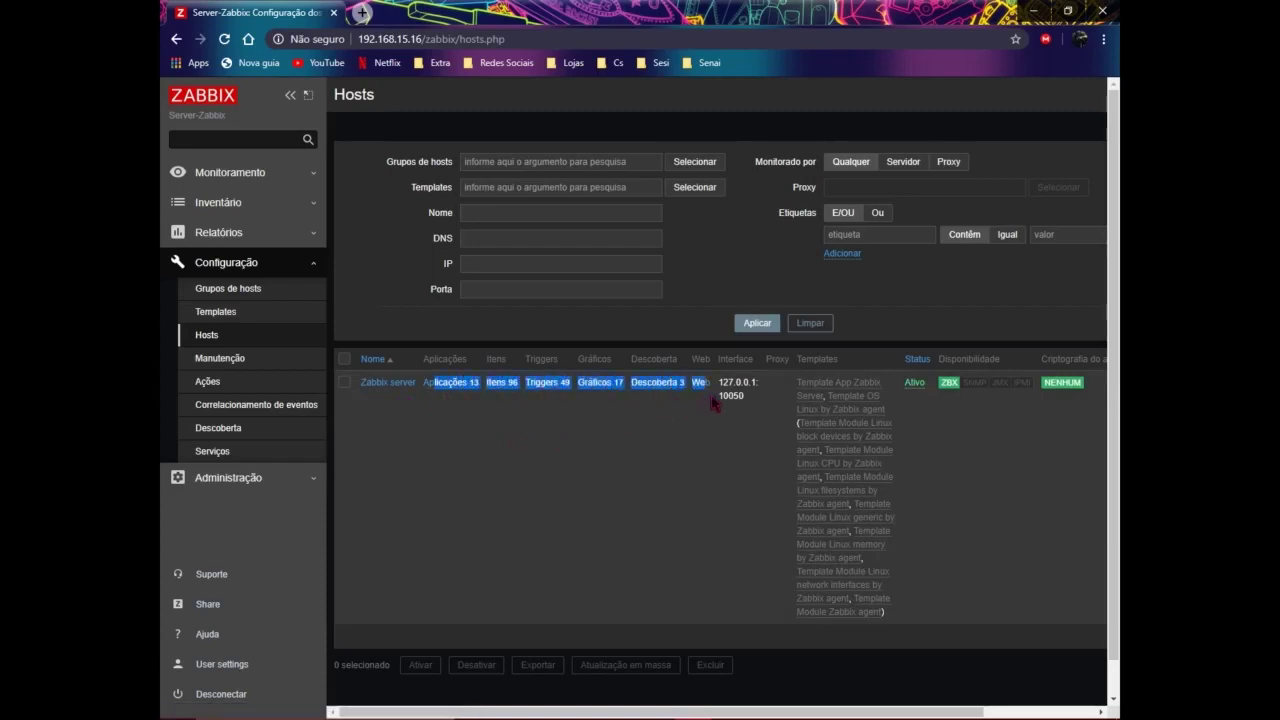
left_click(448, 385)
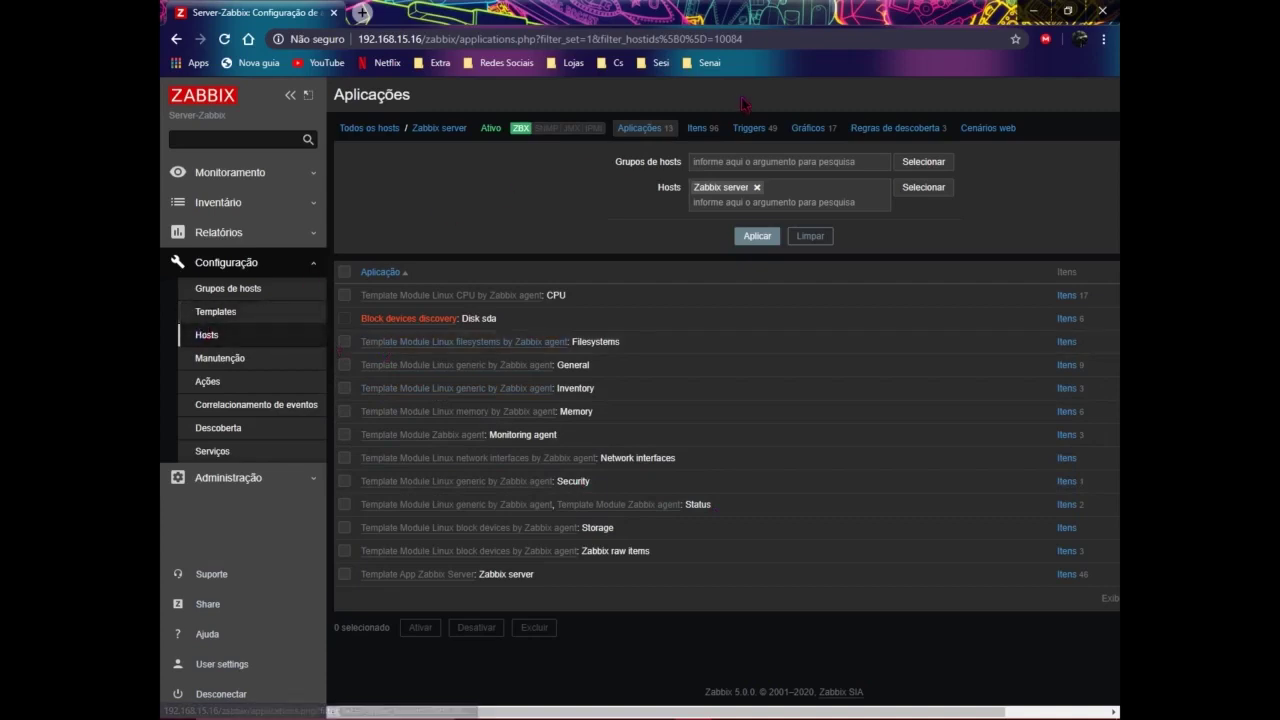
left_click(703, 135)
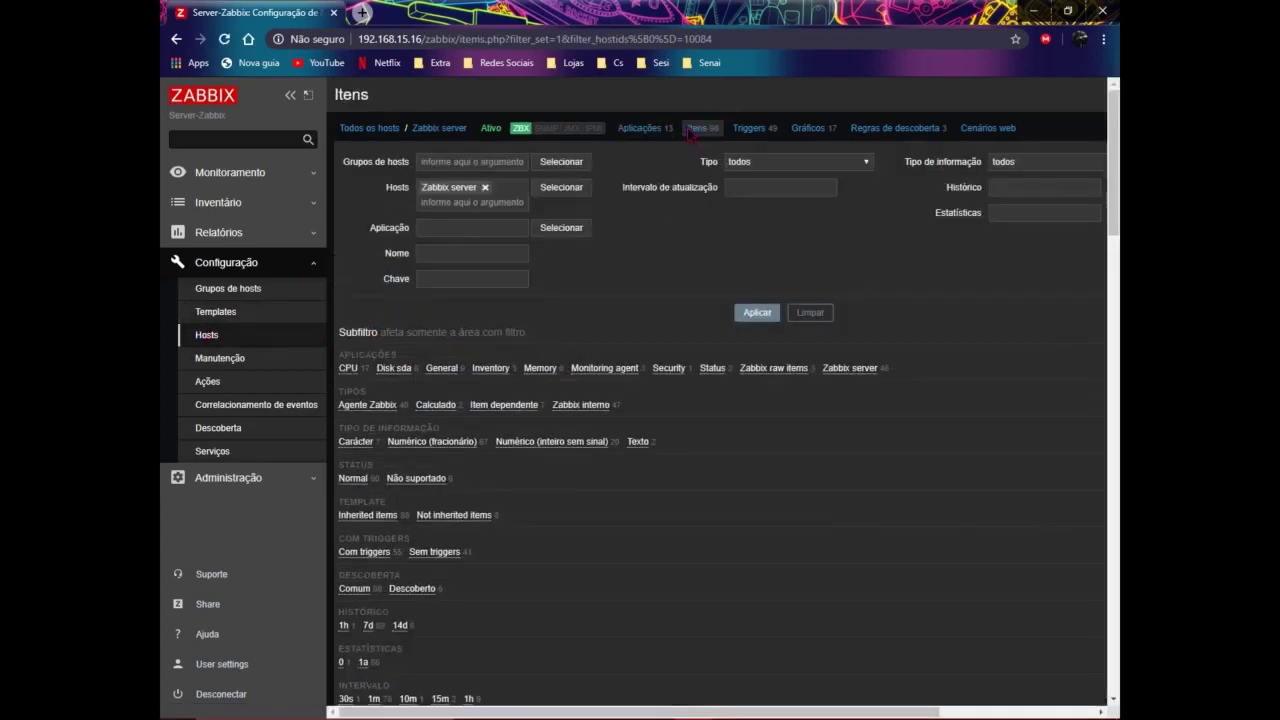
scroll(553, 372, "down", 6)
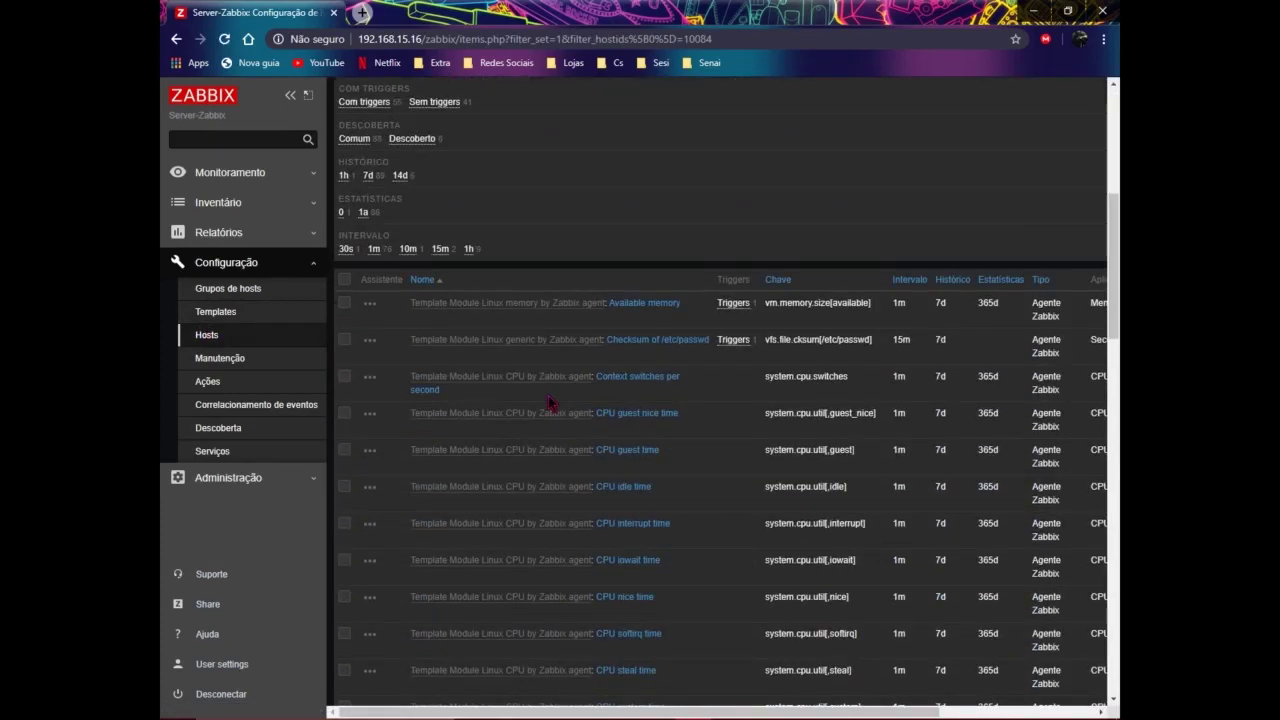
scroll(555, 371, "down", 3)
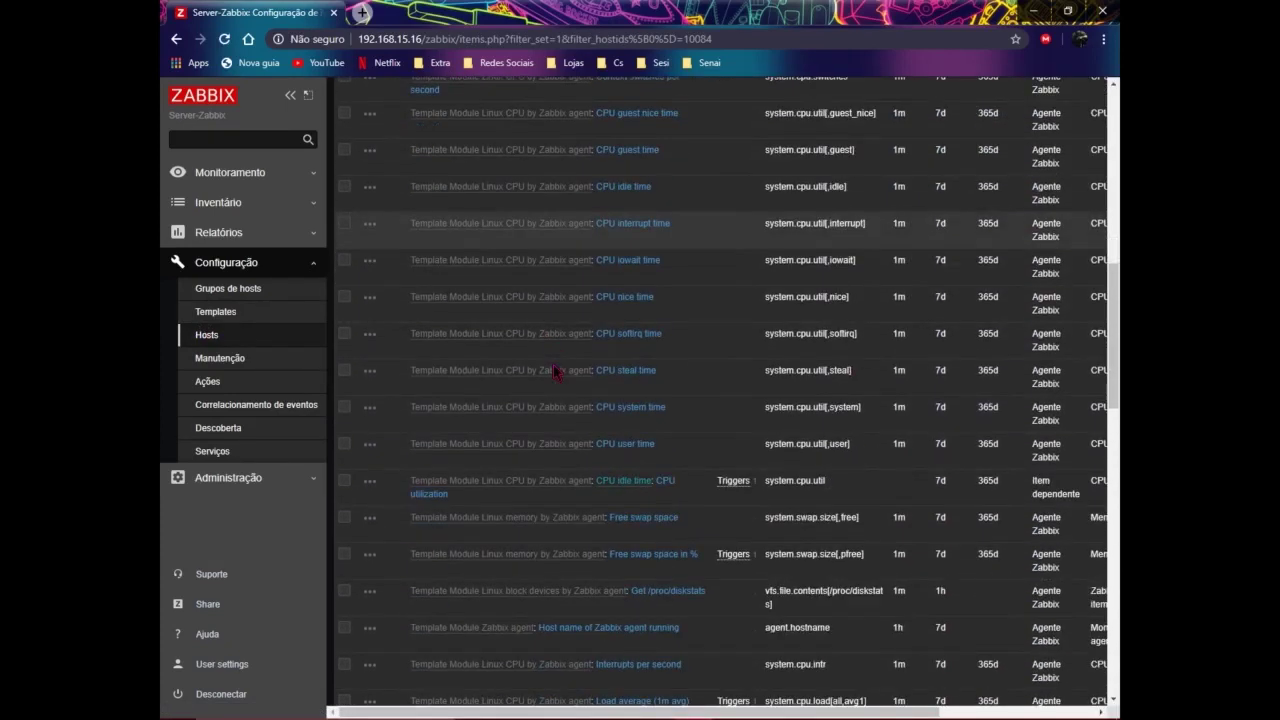
scroll(553, 370, "up", 10)
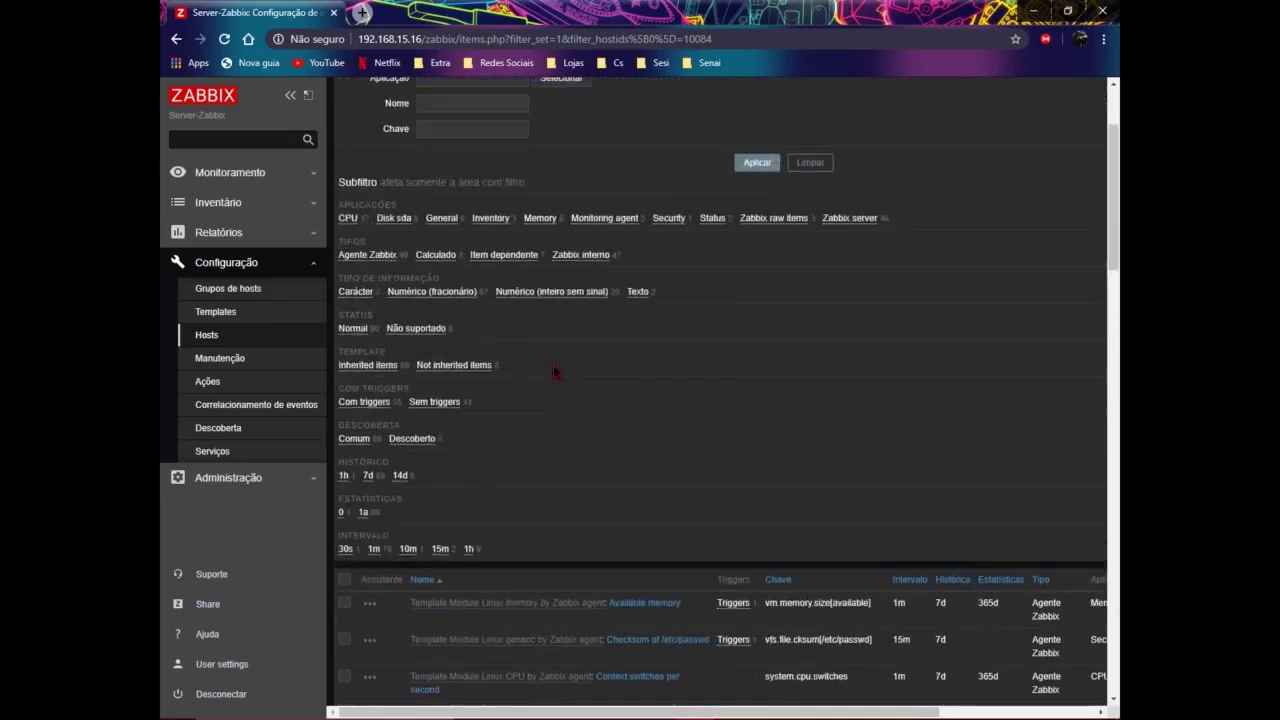
scroll(555, 372, "down", 4)
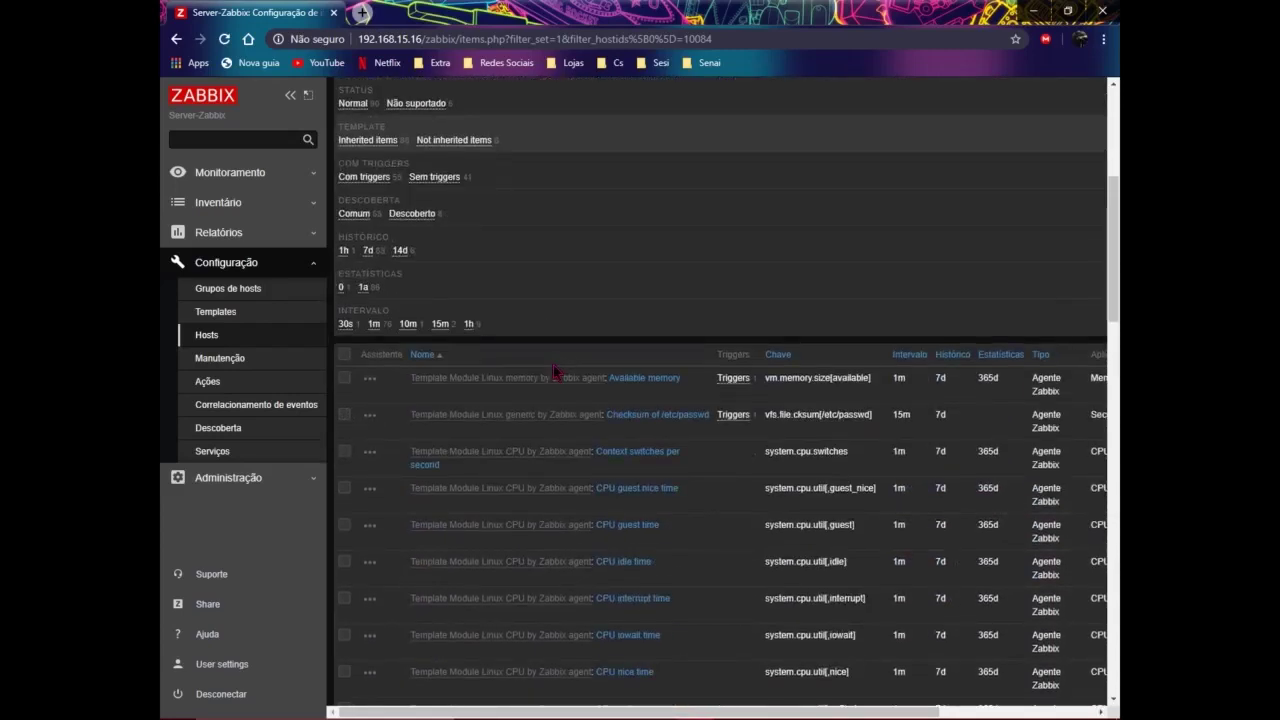
scroll(552, 378, "down", 3)
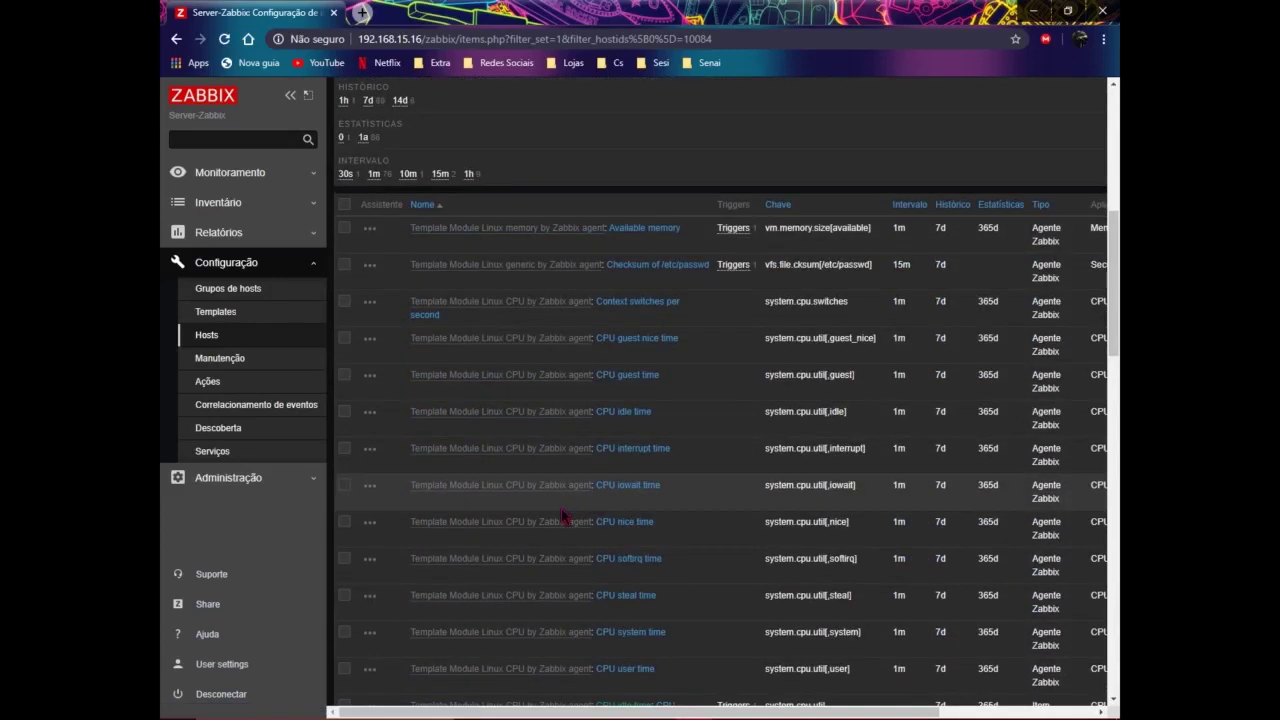
scroll(563, 517, "down", 10)
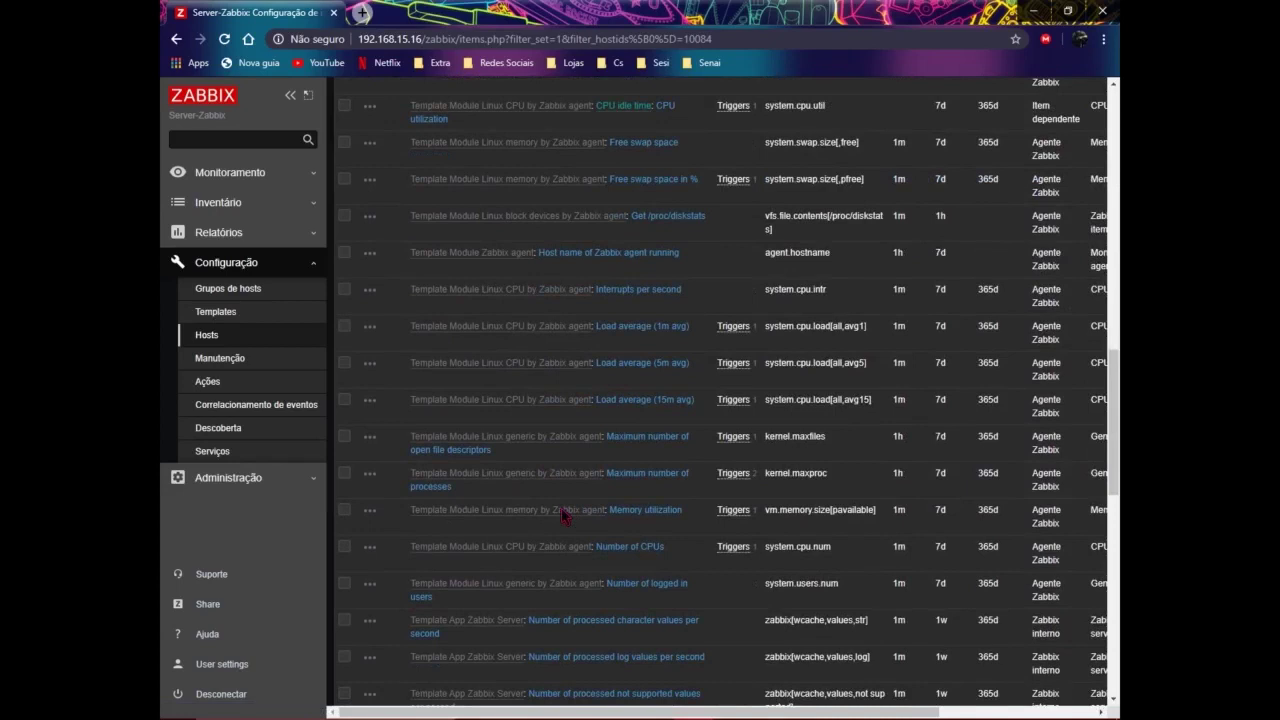
scroll(563, 517, "up", 14)
scroll(563, 517, "down", 2)
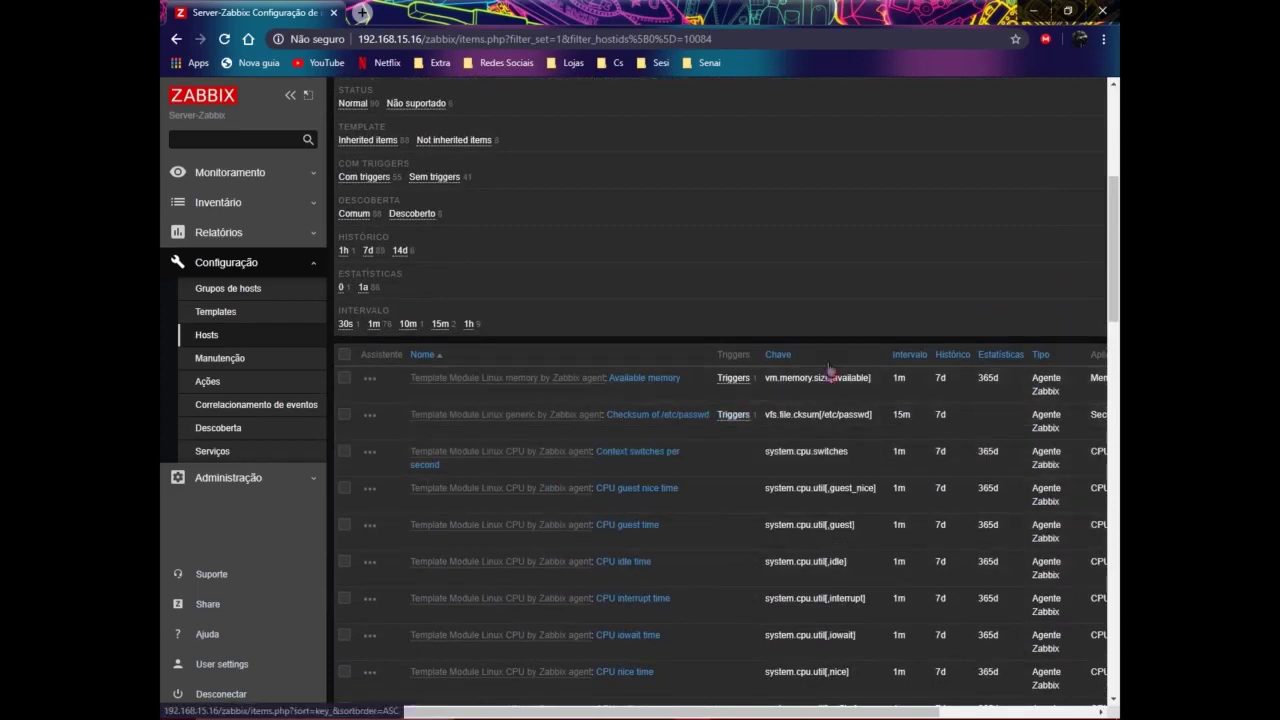
scroll(792, 421, "down", 6)
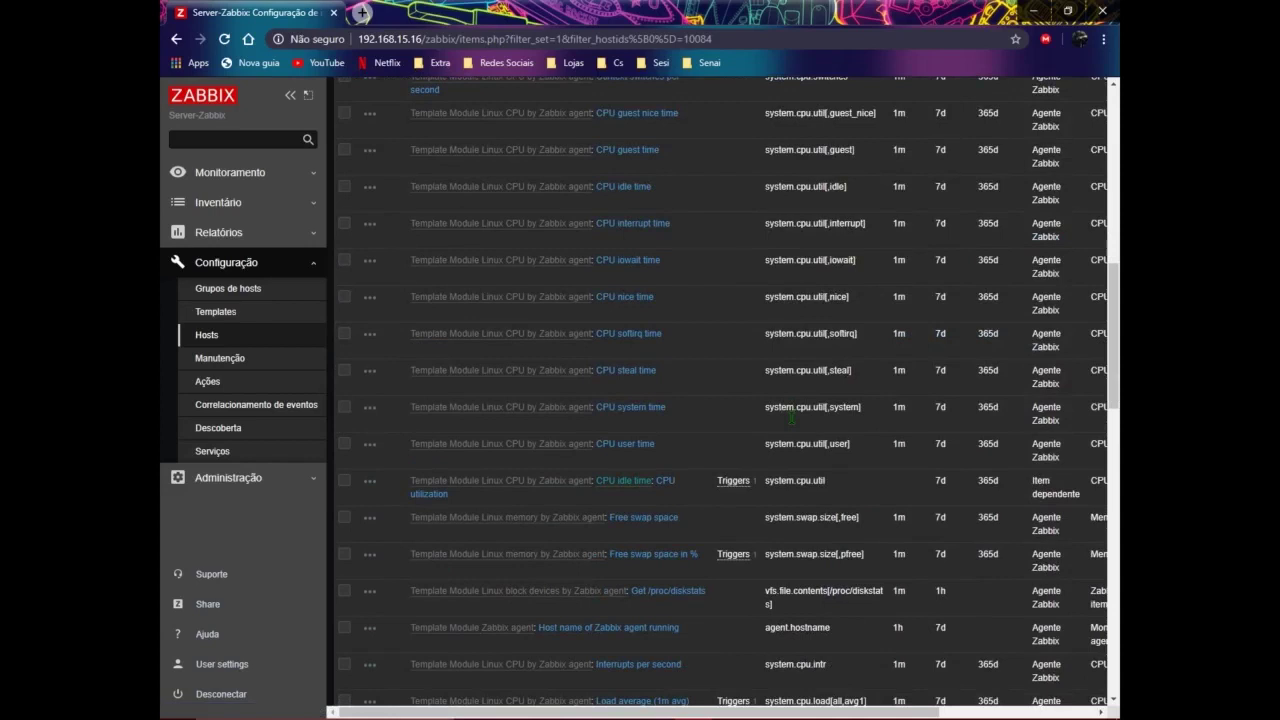
scroll(792, 420, "up", 6)
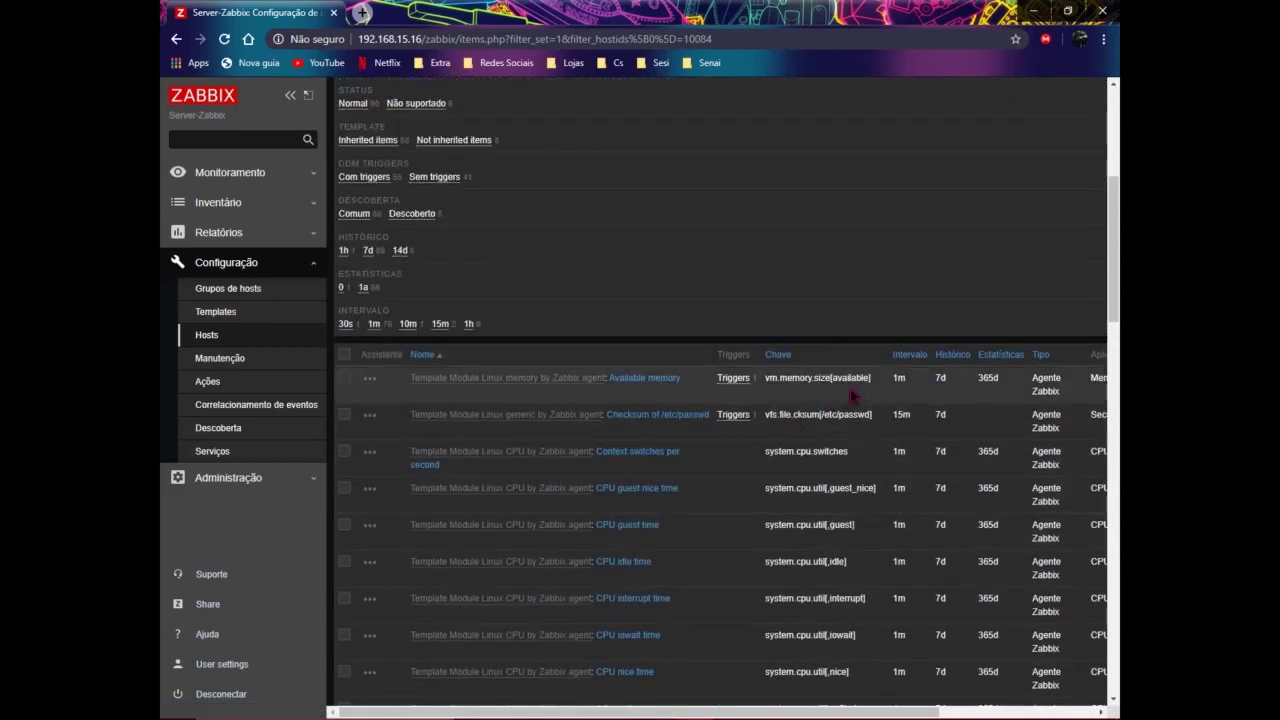
left_click_drag(891, 378, 1010, 385)
scroll(749, 354, "up", 3)
scroll(757, 360, "down", 2)
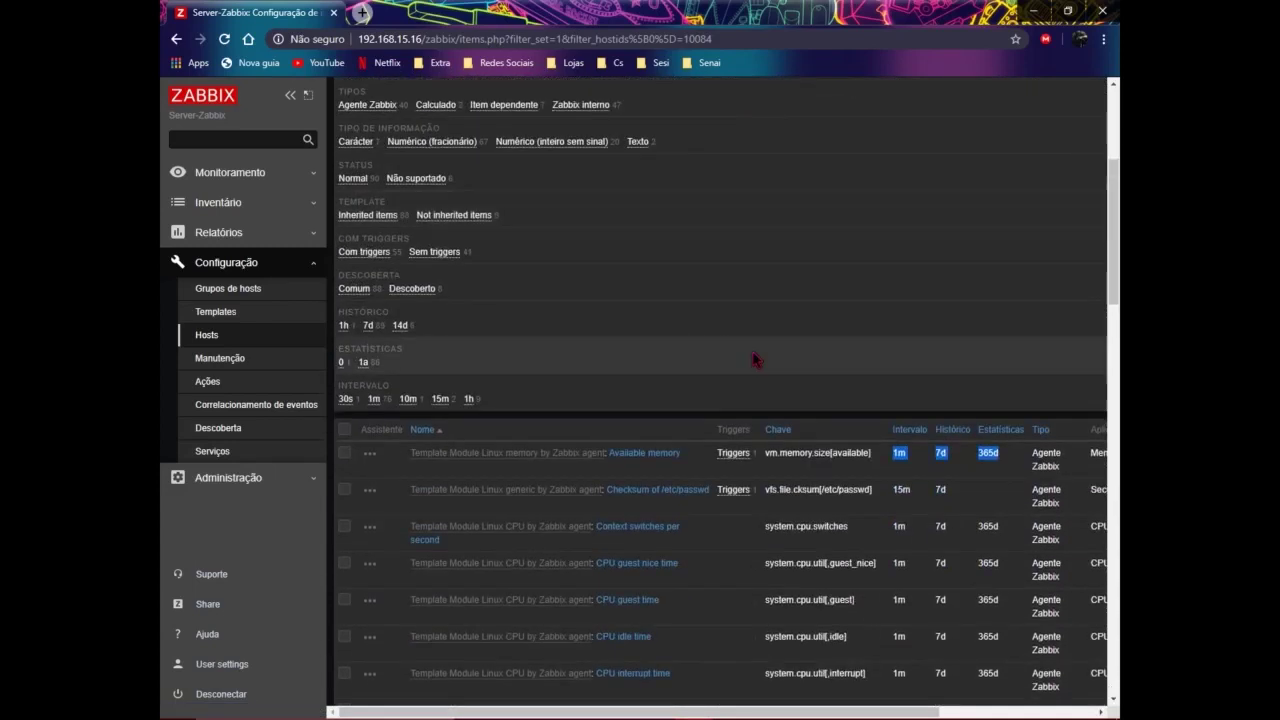
scroll(900, 376, "down", 1)
left_click(888, 381)
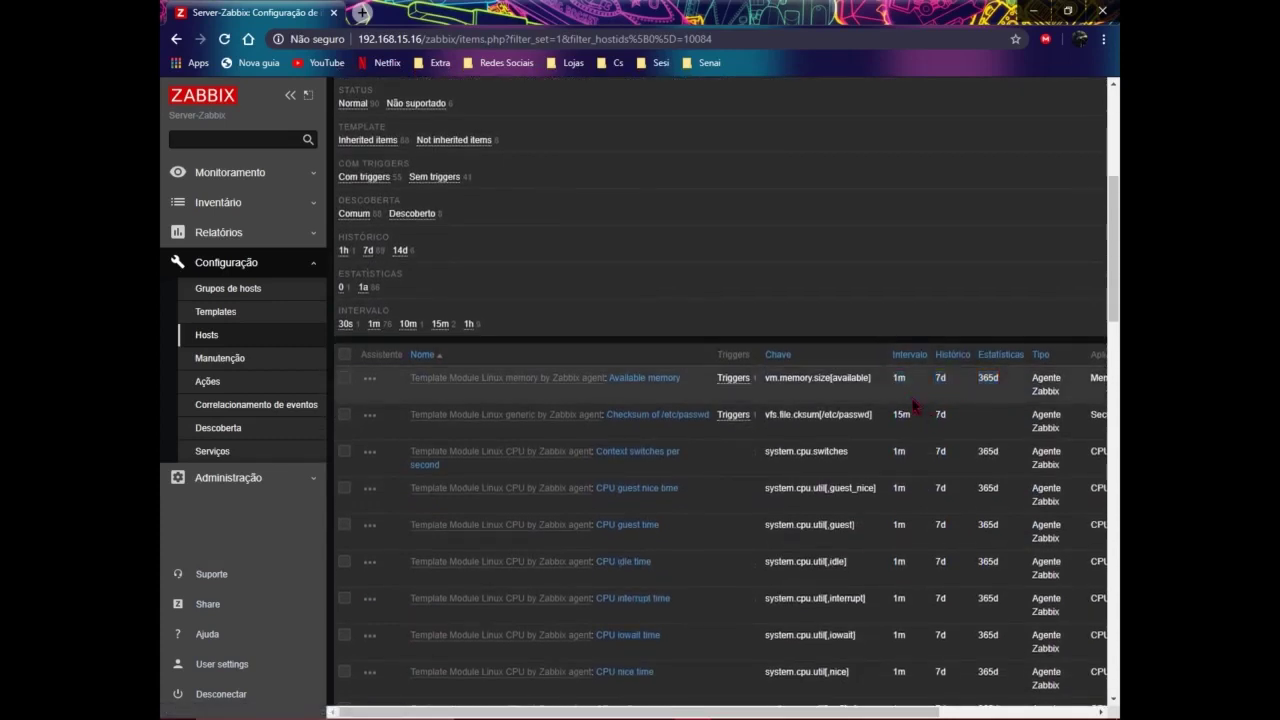
double_click(898, 384)
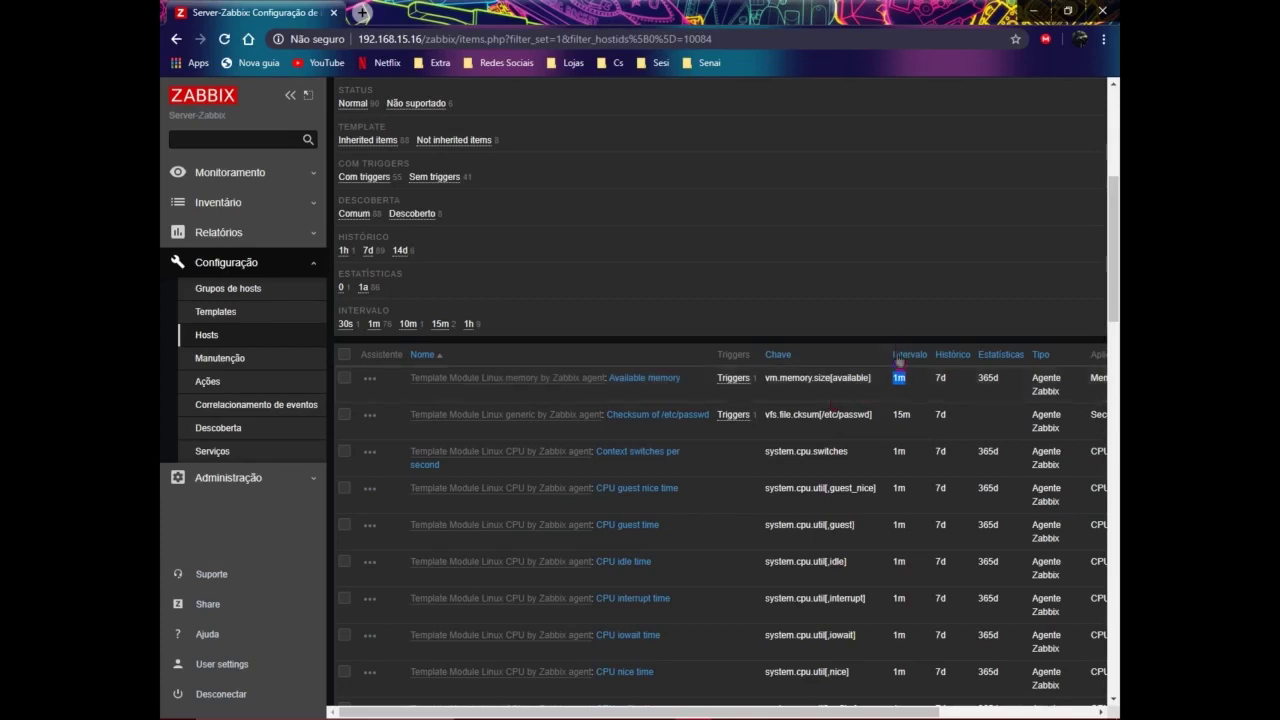
left_click_drag(936, 379, 996, 395)
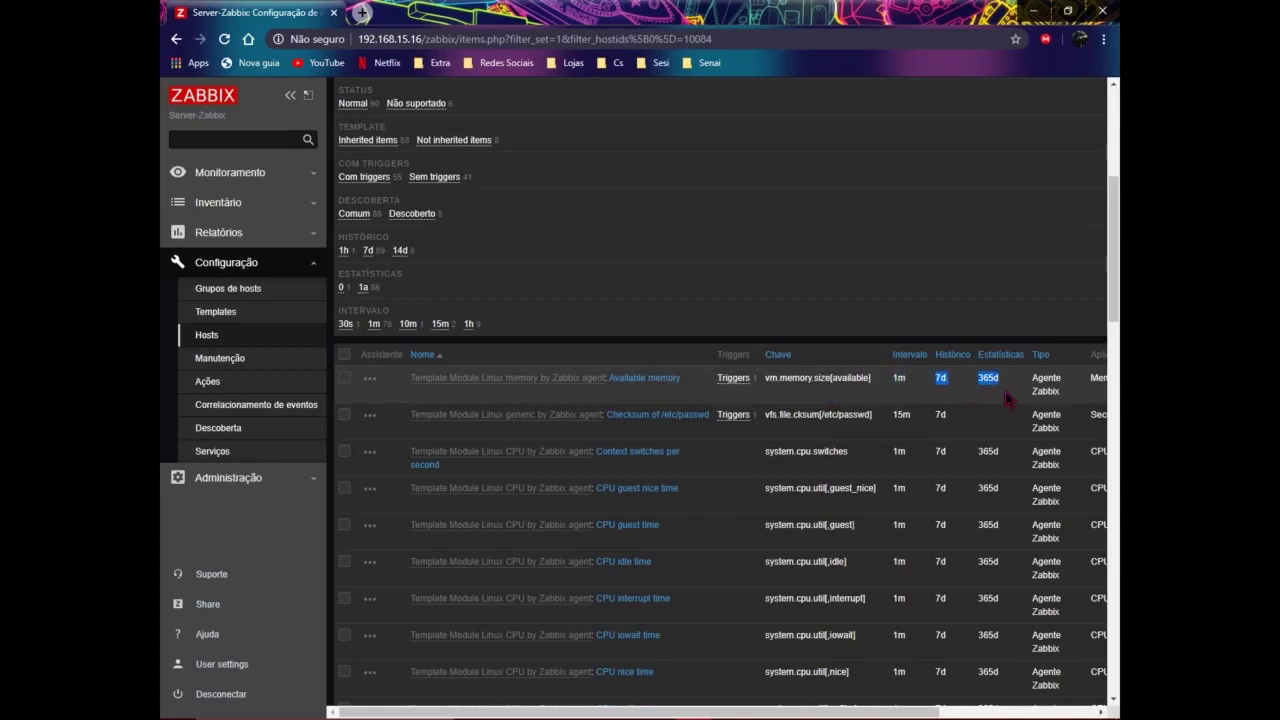
Step: Clear the marked items' history and trends values, then scroll down through the Items list
left_click(940, 405)
scroll(946, 395, "down", 3)
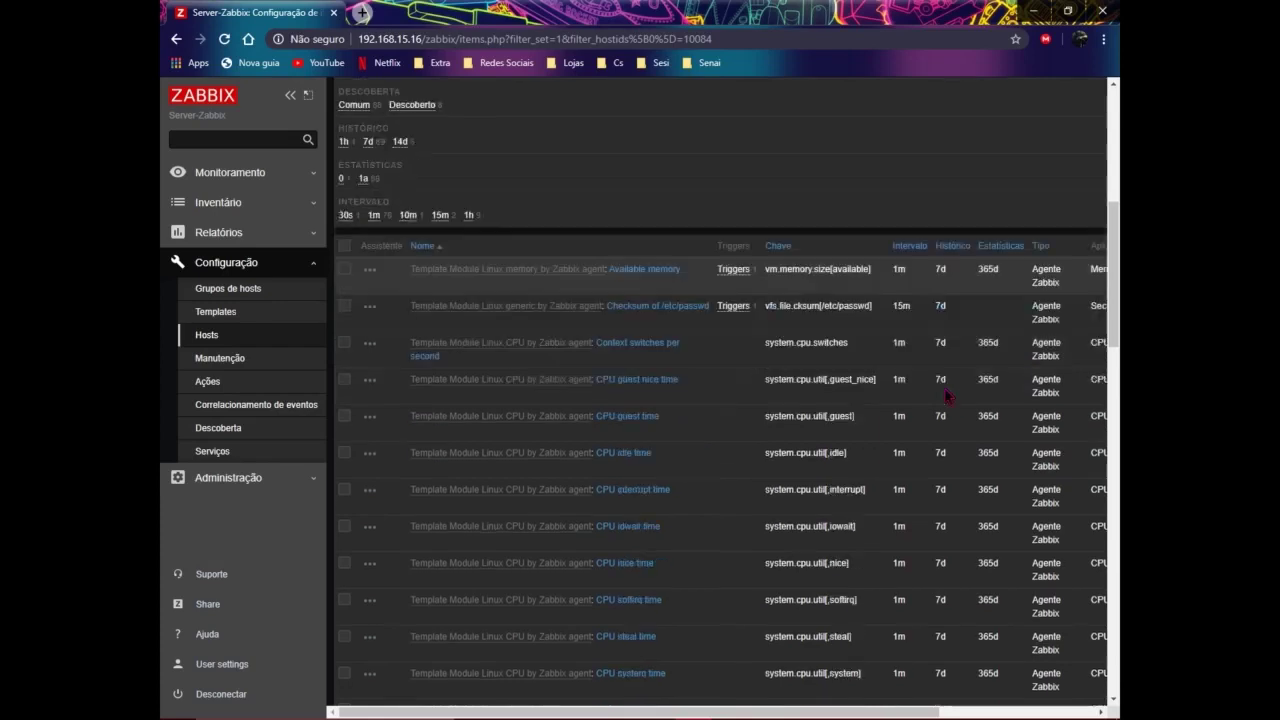
scroll(826, 368, "down", 10)
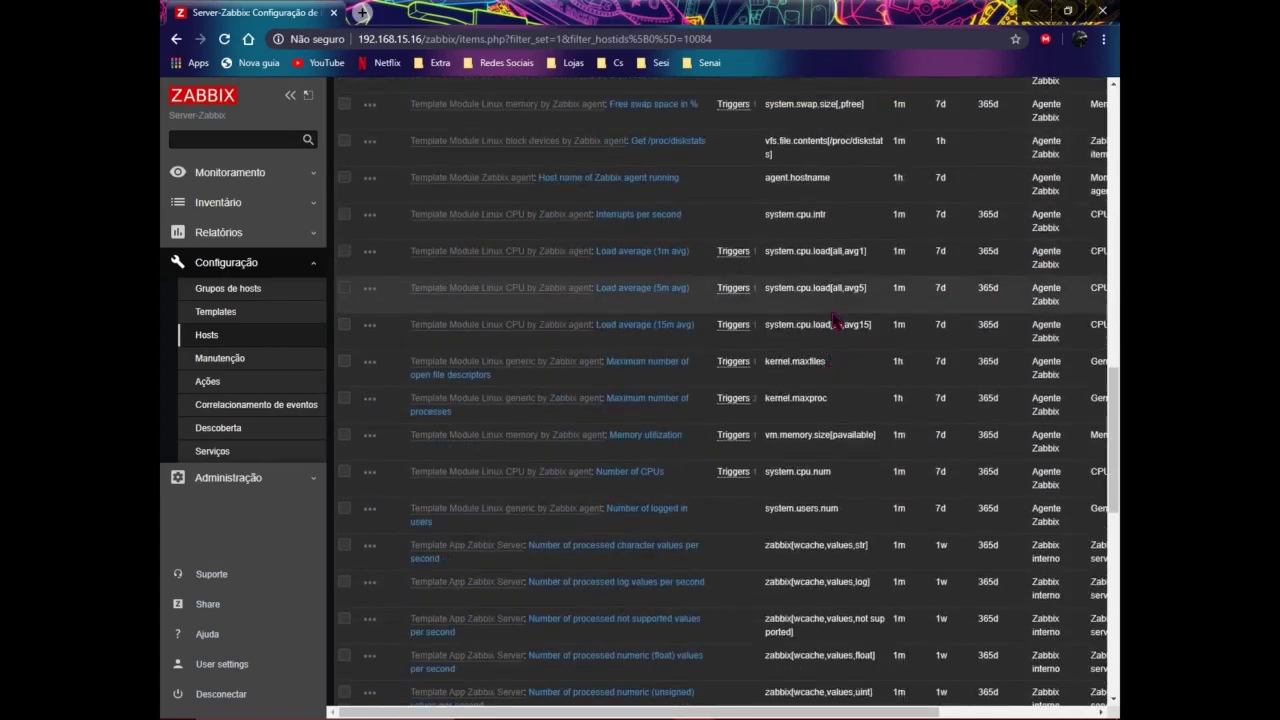
scroll(826, 368, "down", 3)
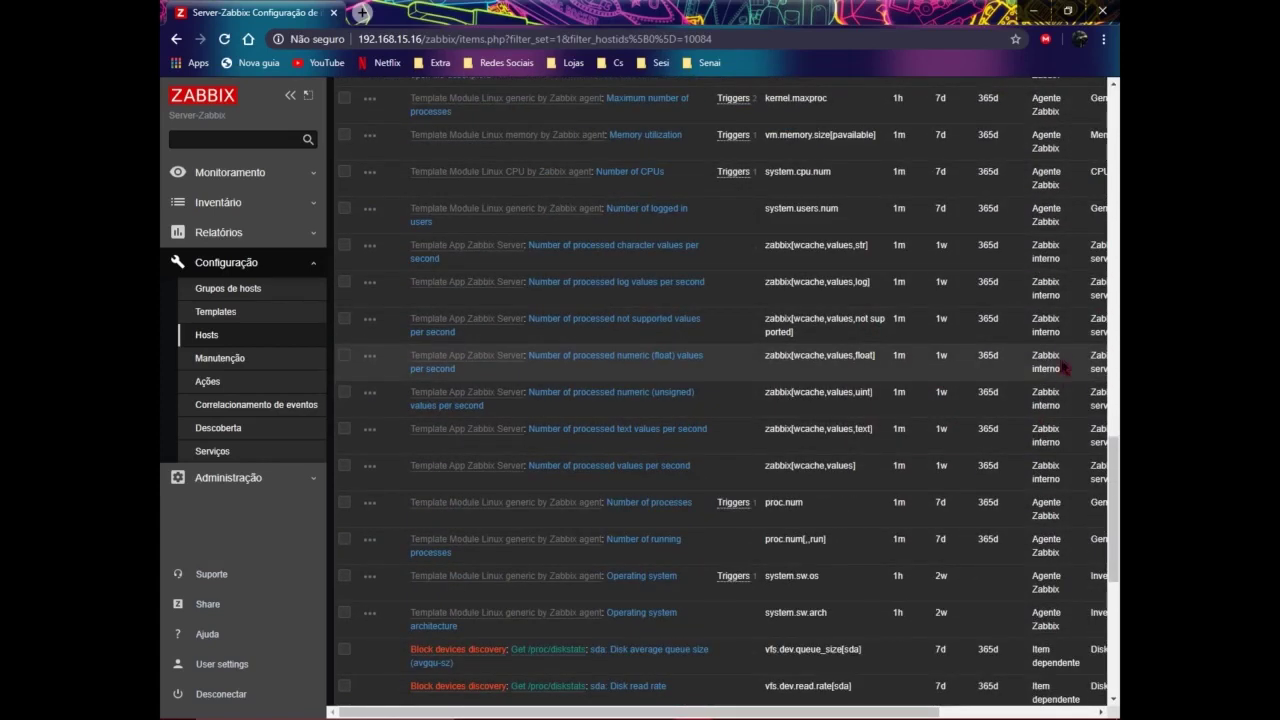
scroll(1080, 460, "down", 2)
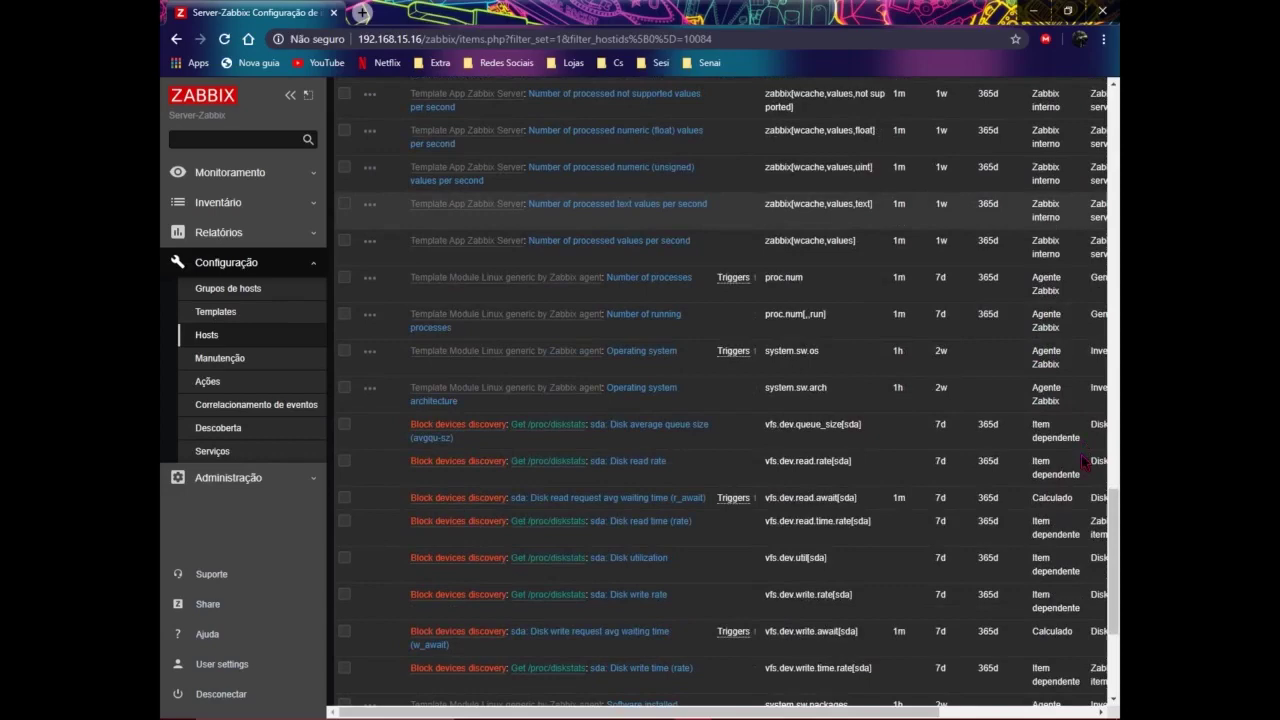
scroll(1070, 457, "down", 3)
scroll(1065, 455, "up", 15)
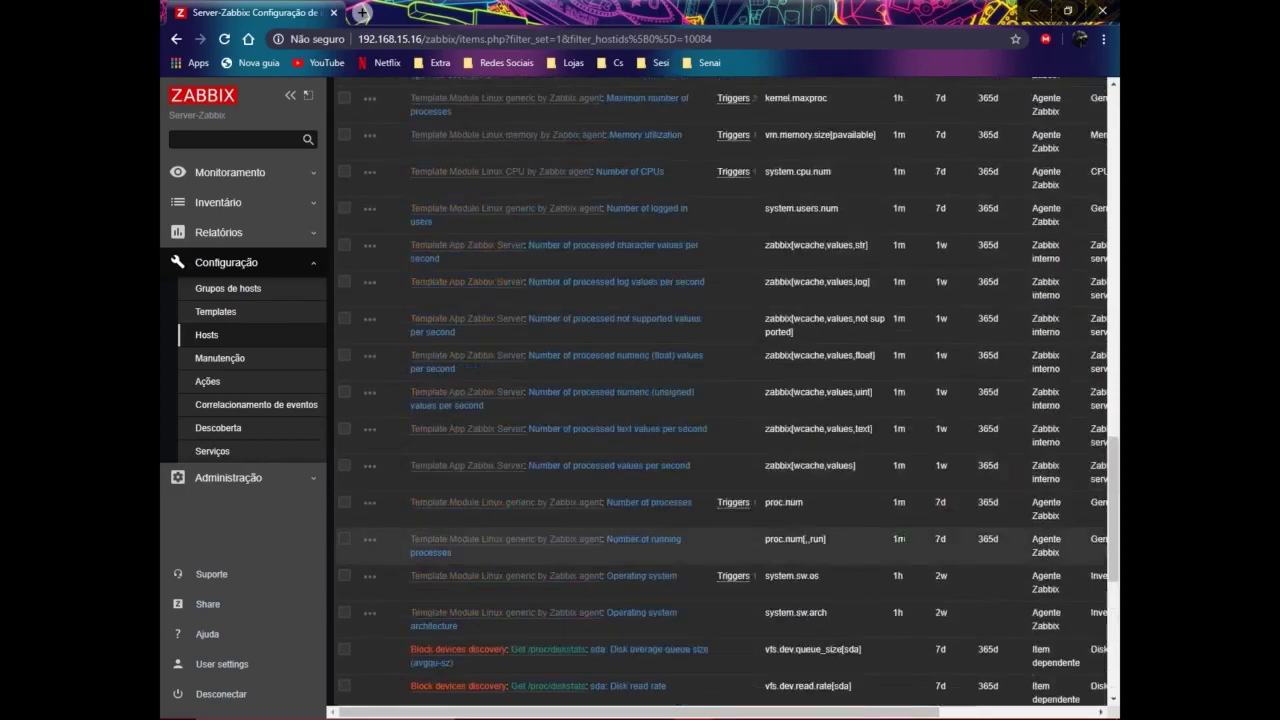
scroll(890, 540, "down", 3)
scroll(877, 545, "down", 2)
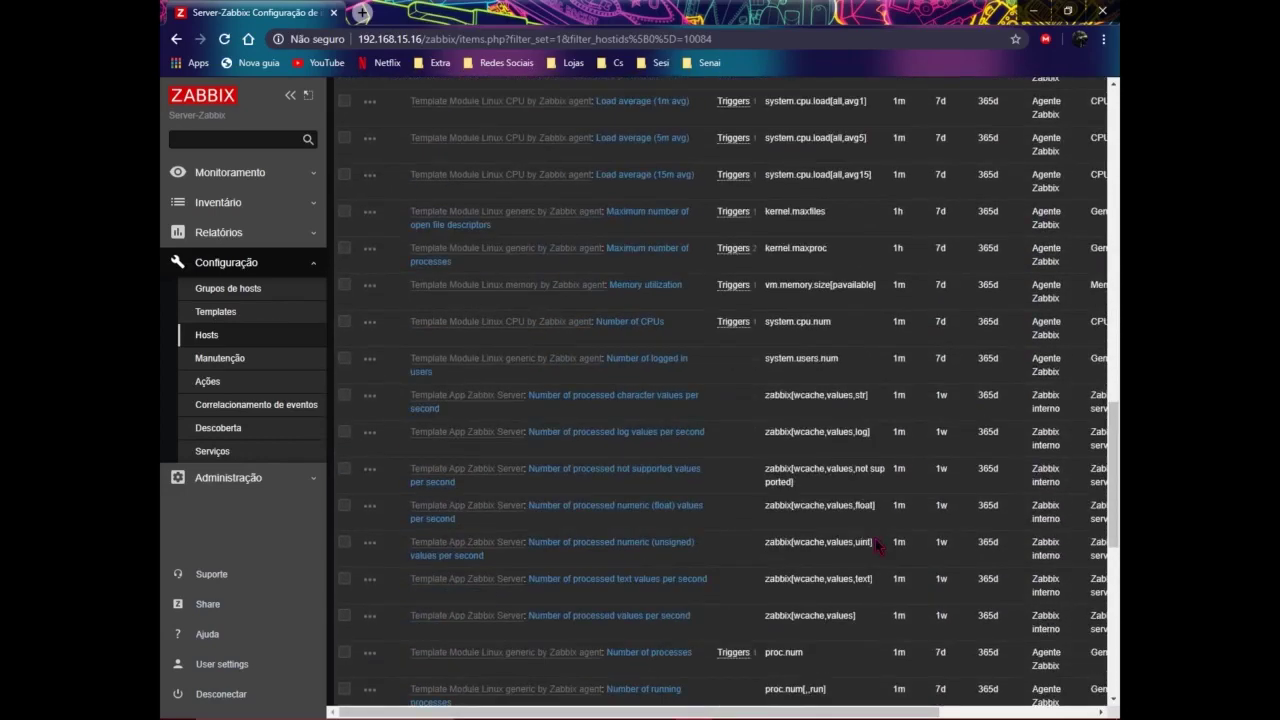
Step: Return to the top of the Items list and open the Zabbix server Triggers list
scroll(875, 540, "up", 10)
scroll(497, 538, "down", 3)
scroll(500, 500, "up", 4)
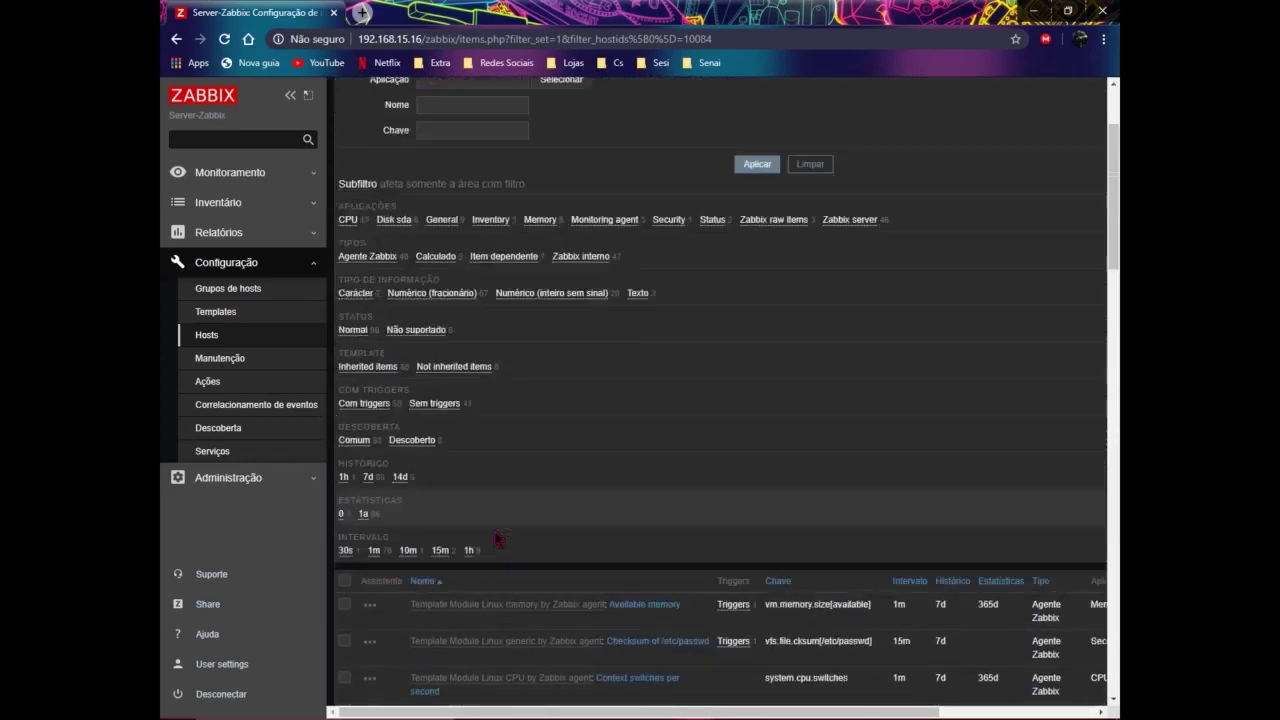
left_click(752, 128)
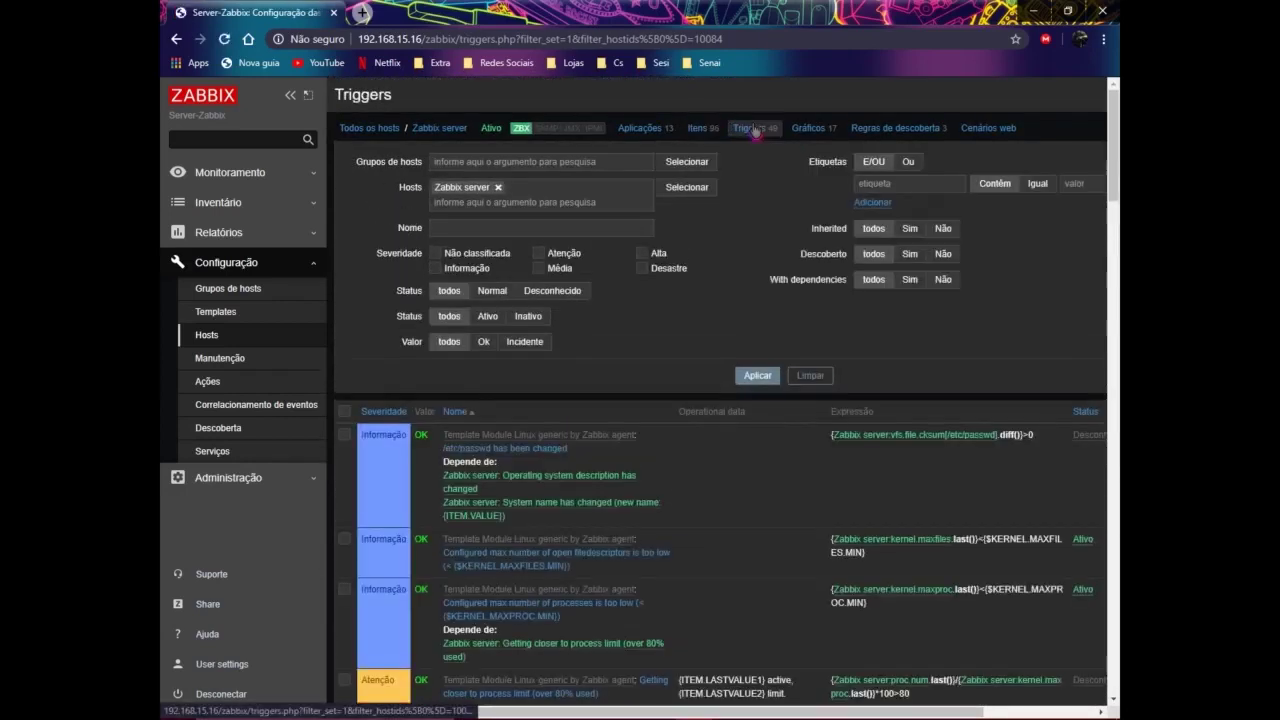
scroll(707, 231, "down", 3)
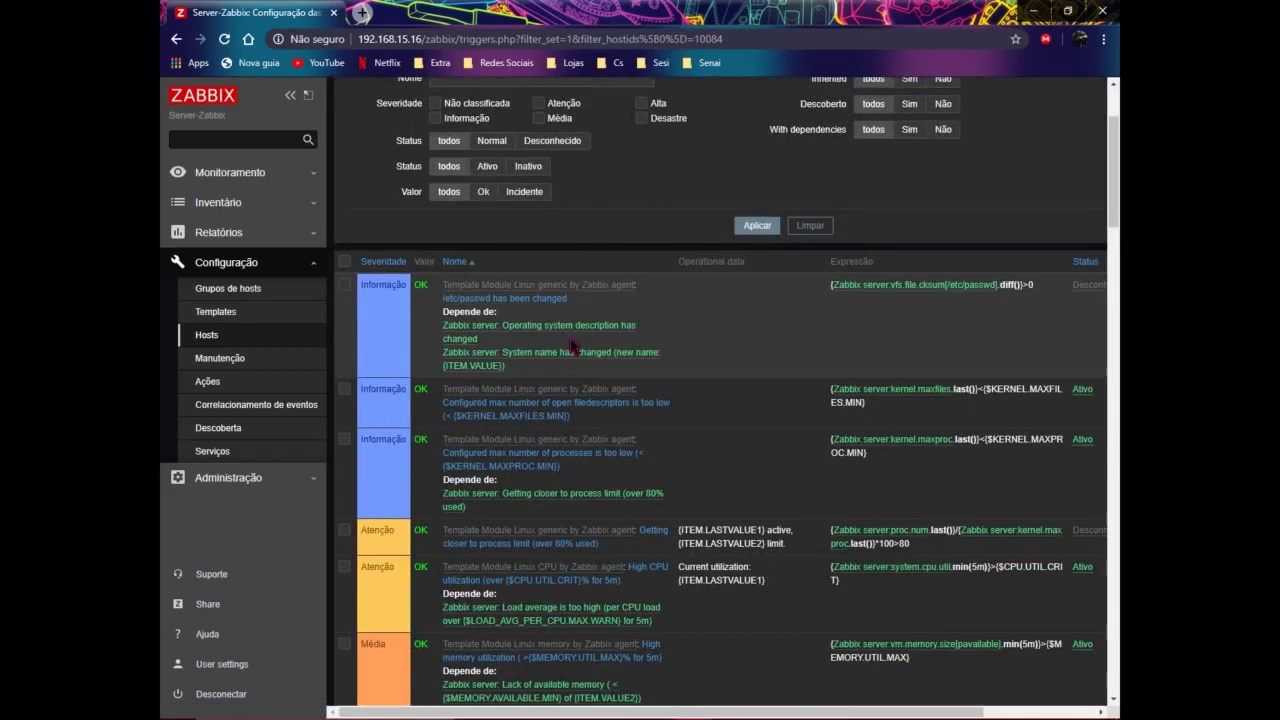
scroll(572, 345, "down", 3)
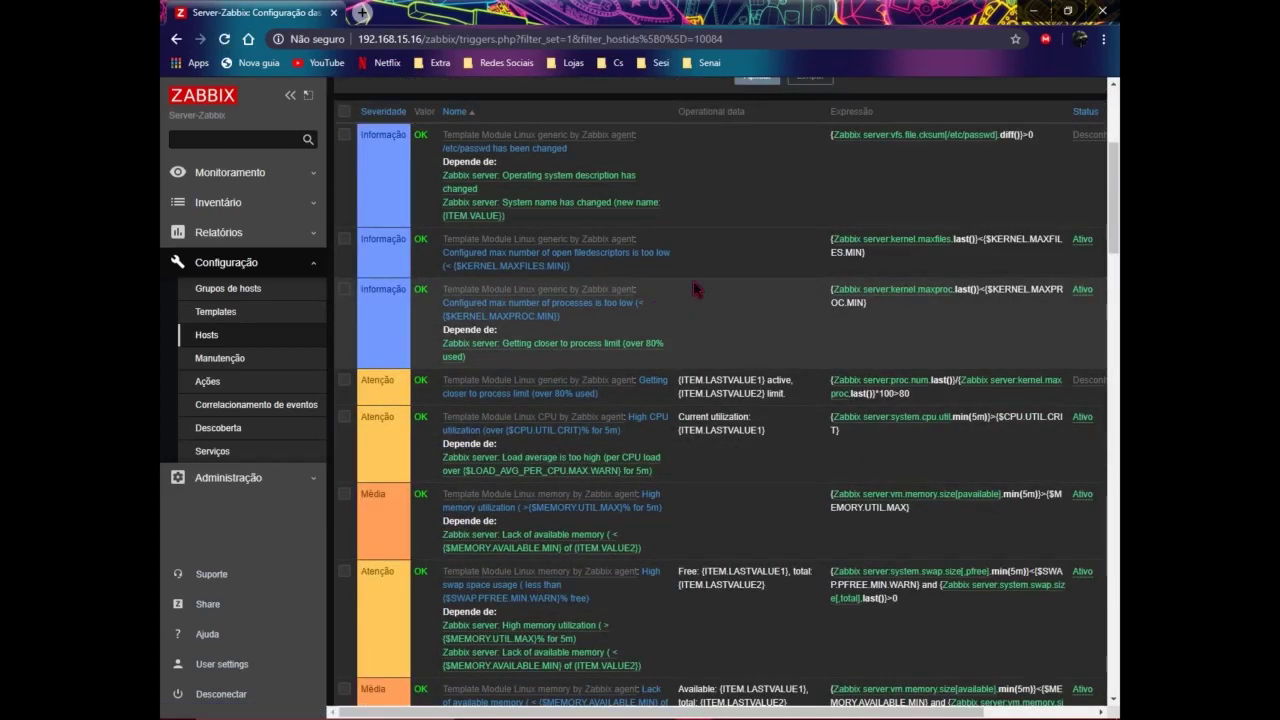
scroll(695, 280, "up", 3)
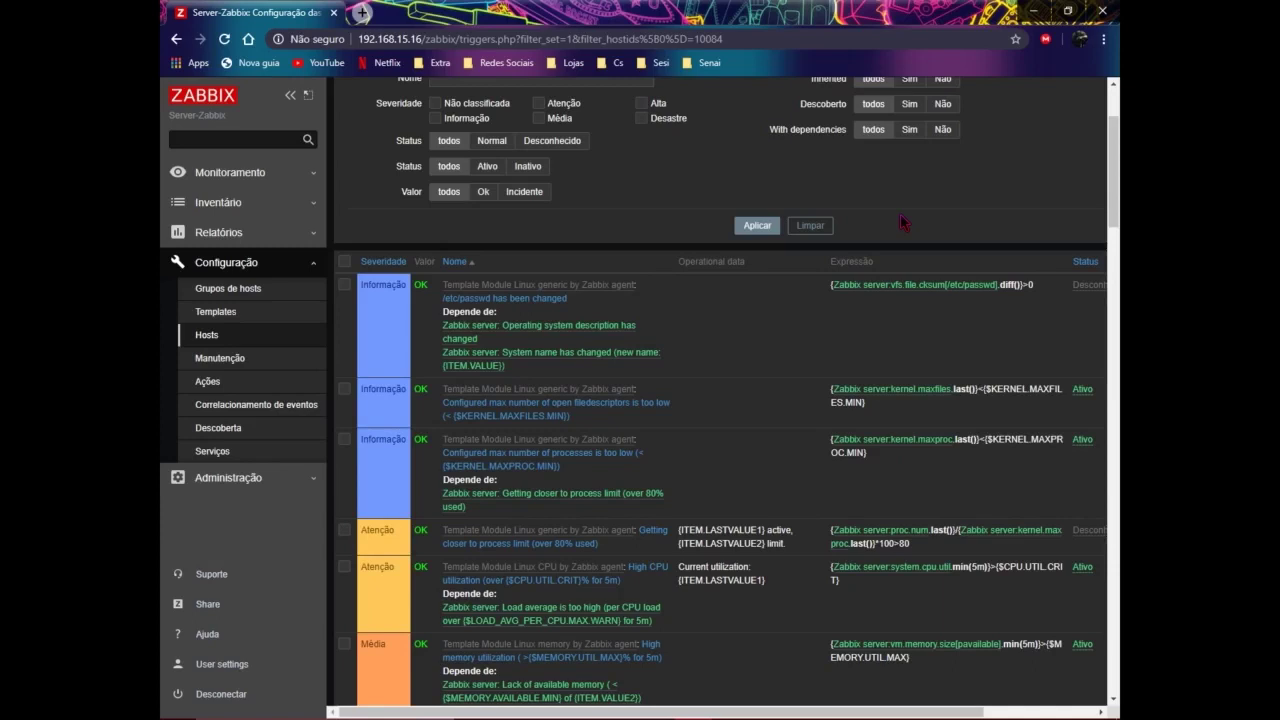
scroll(900, 222, "down", 1)
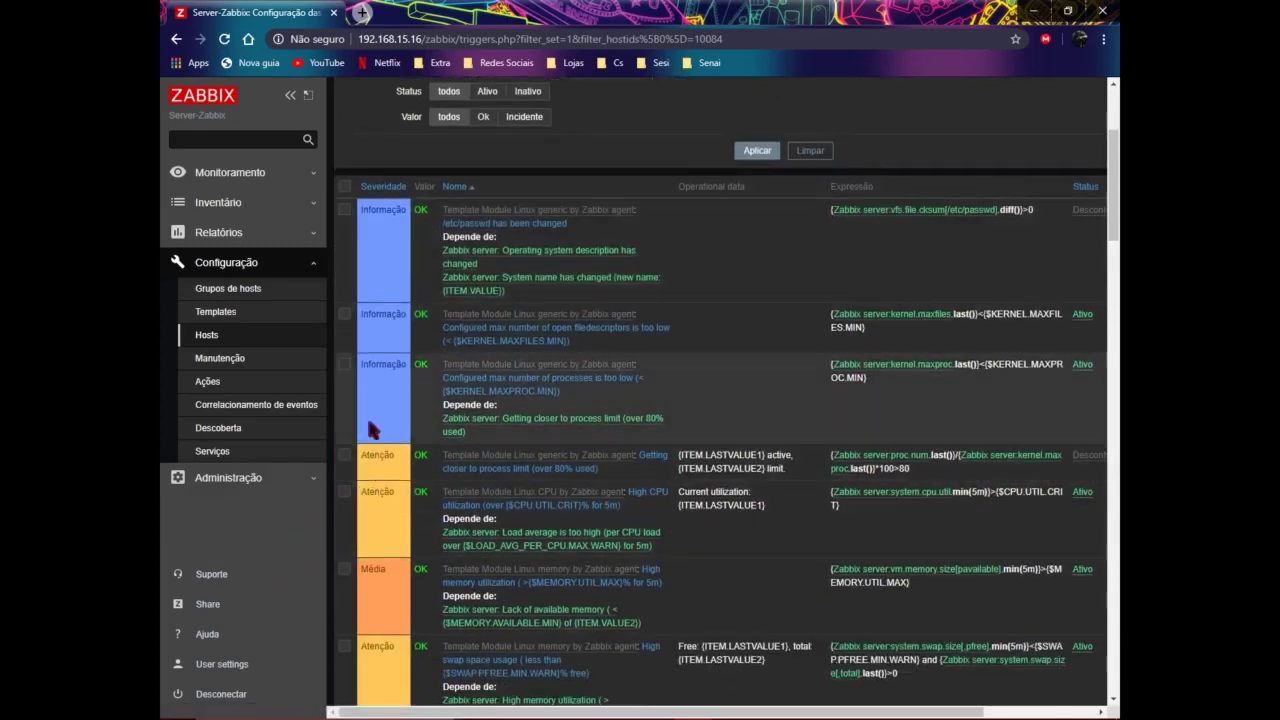
scroll(366, 480, "down", 2)
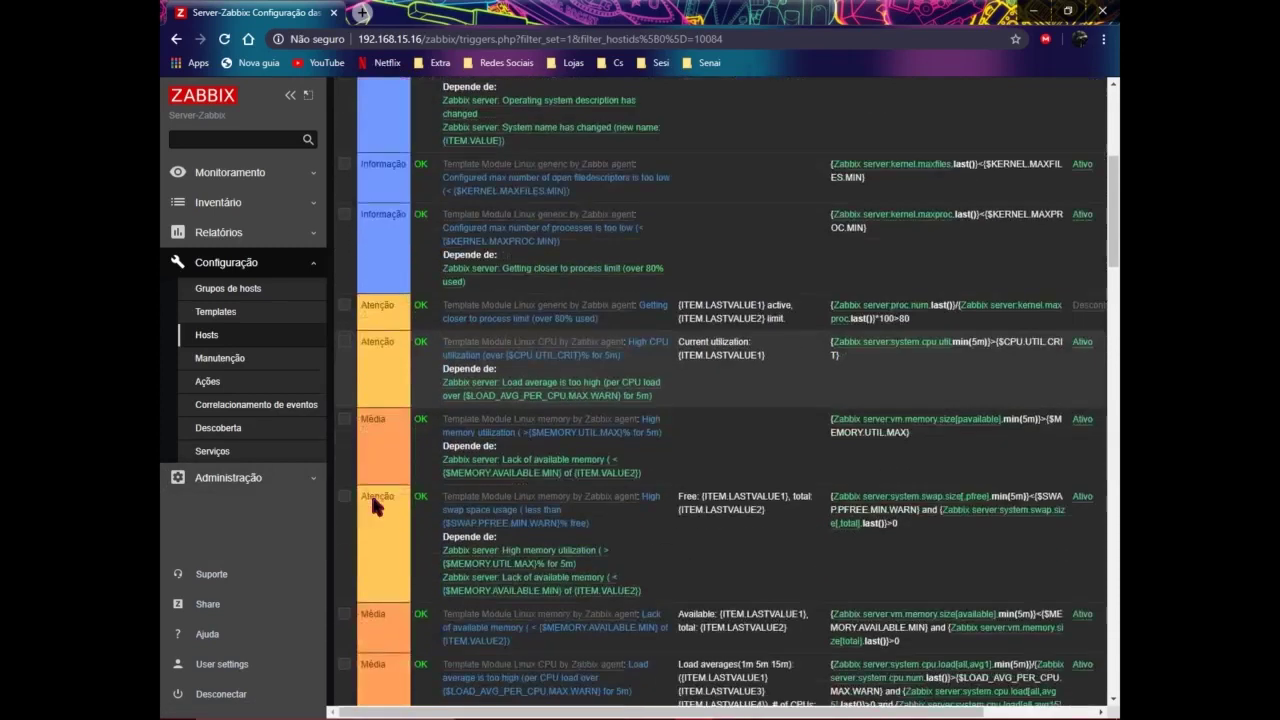
scroll(363, 414, "down", 9)
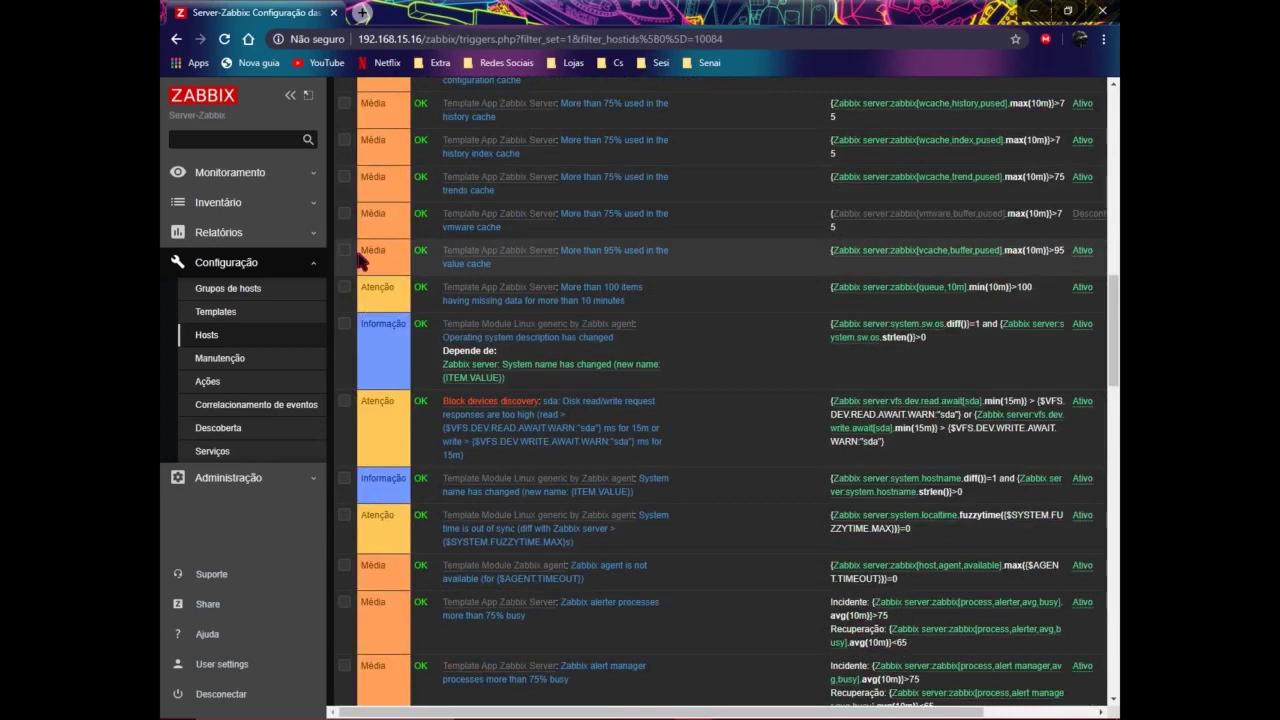
double_click(421, 289)
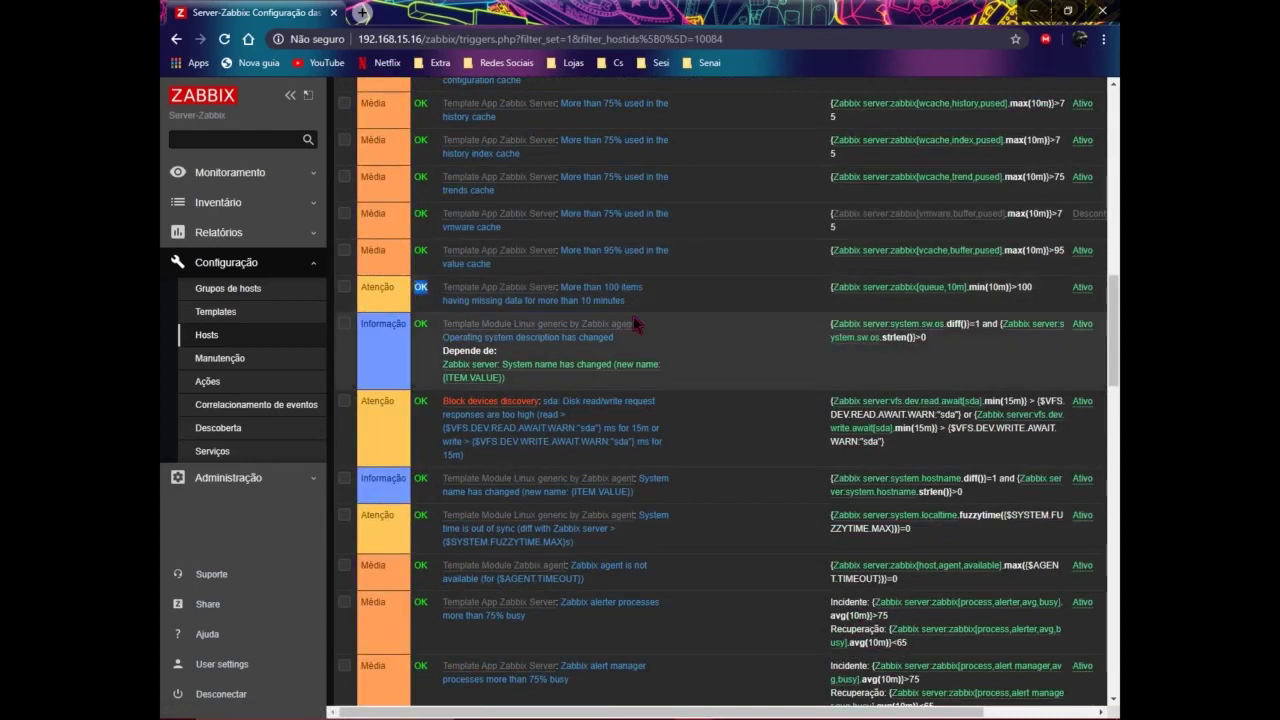
scroll(716, 420, "down", 10)
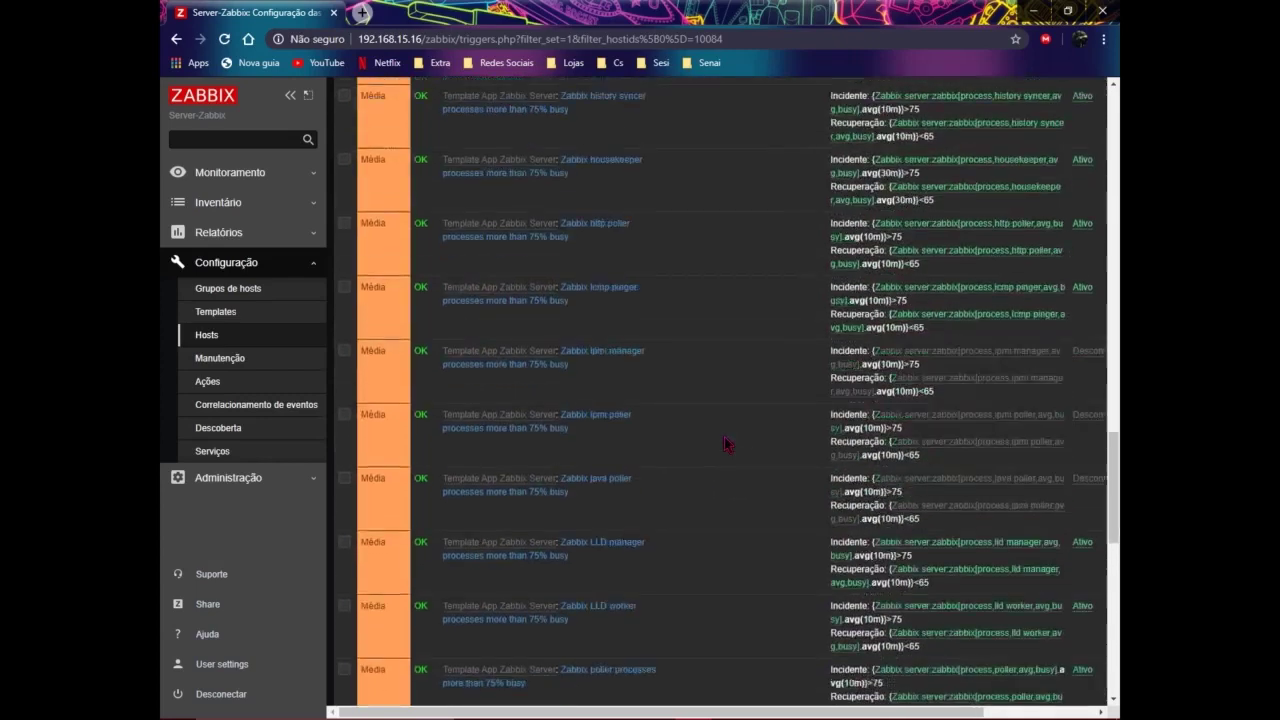
scroll(727, 443, "down", 5)
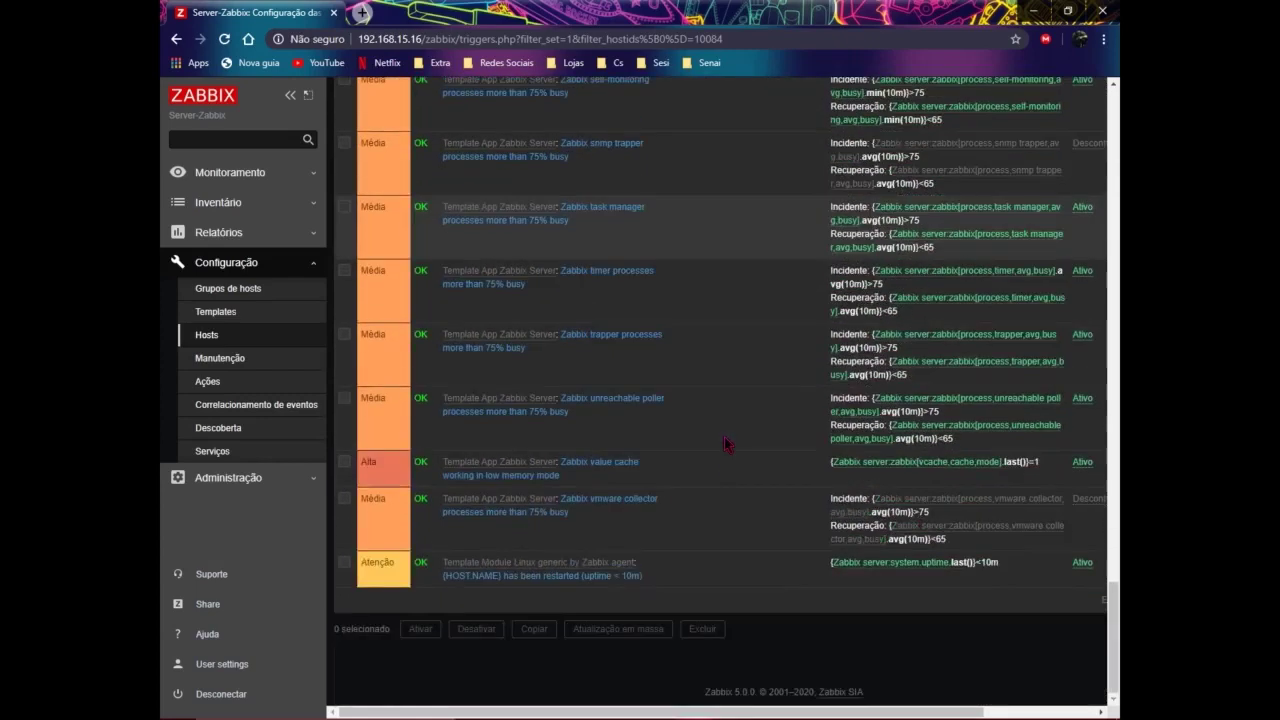
scroll(537, 520, "up", 15)
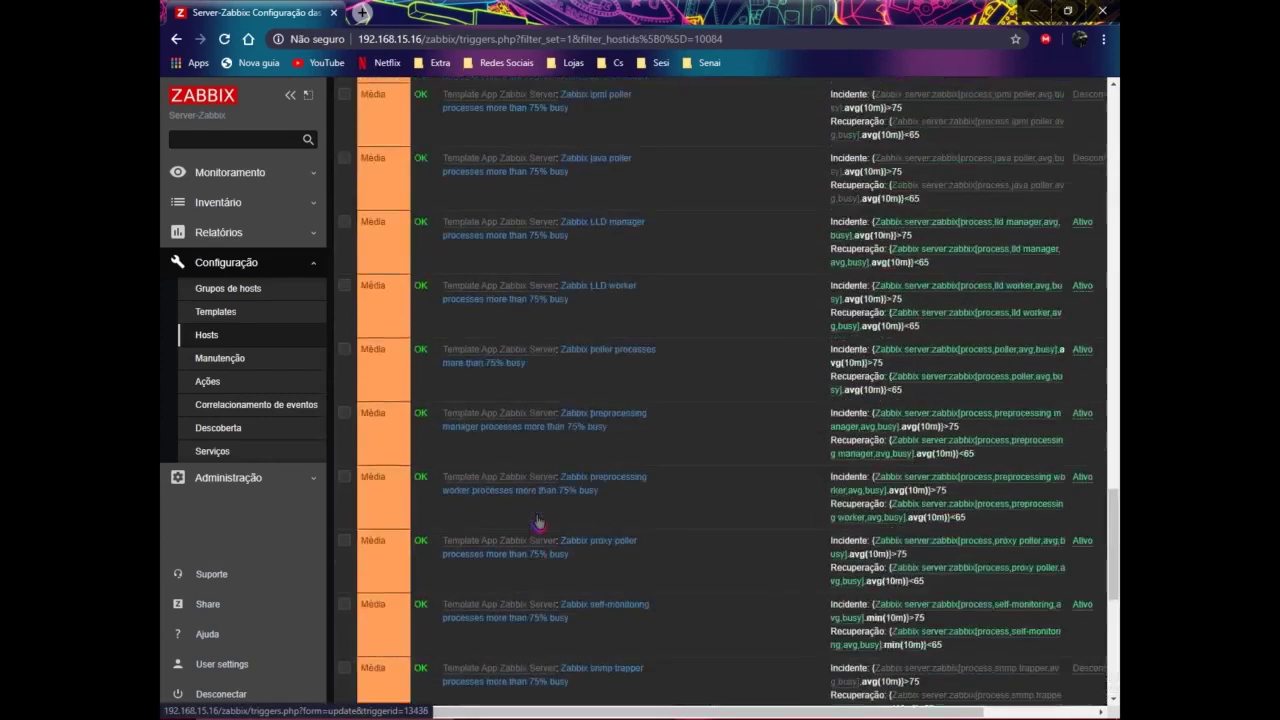
scroll(520, 502, "up", 10)
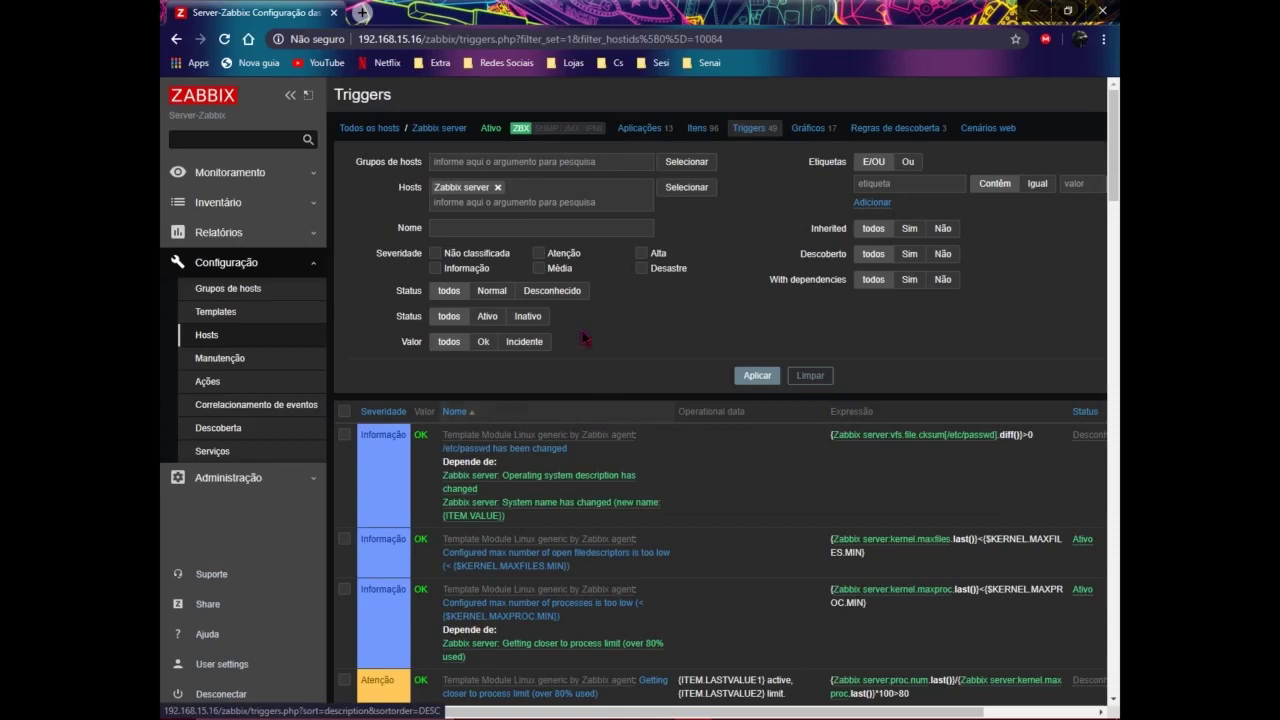
Step: Open the Zabbix server Gráficos list and scroll through its 17 graphs, ending at the top
left_click(806, 136)
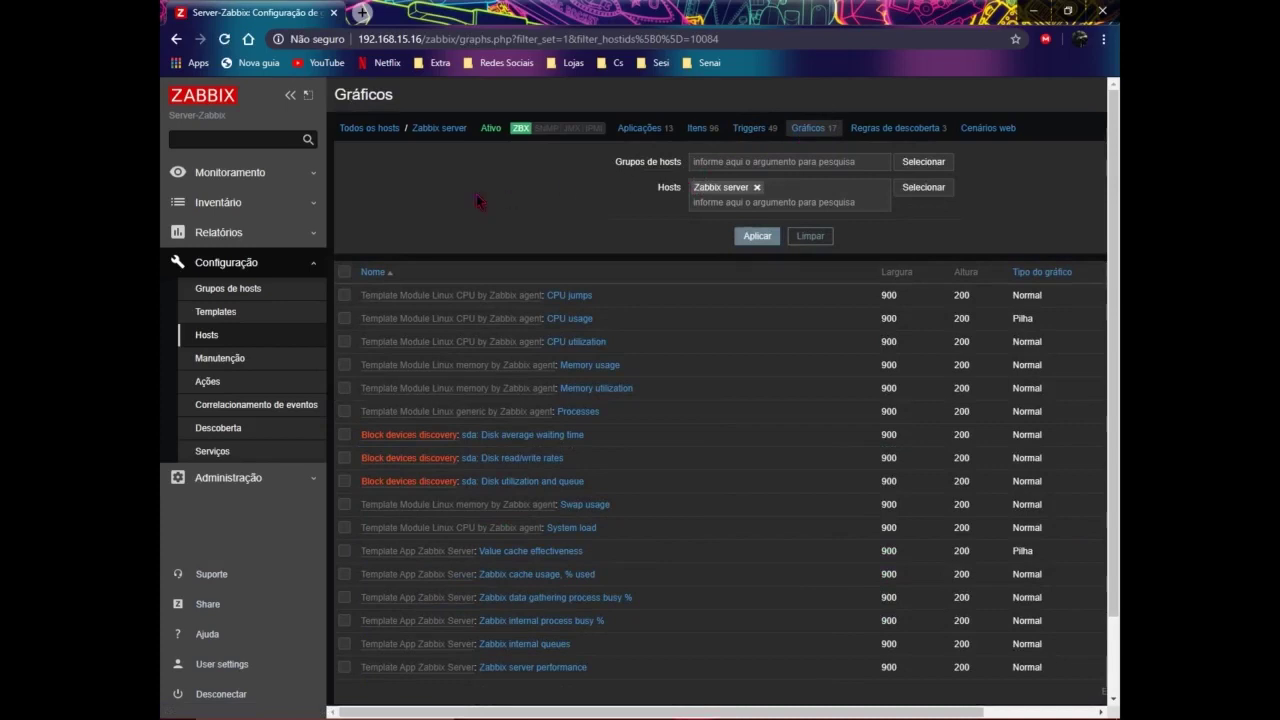
scroll(686, 411, "down", 1)
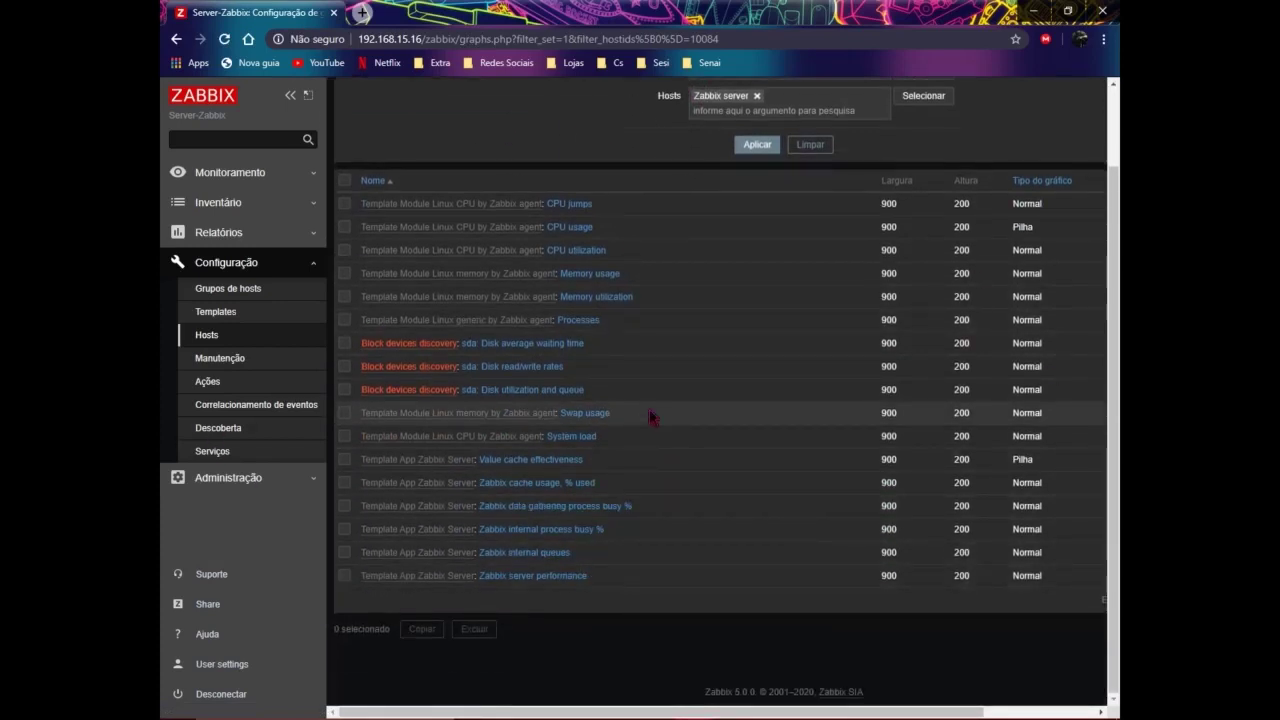
scroll(645, 415, "up", 1)
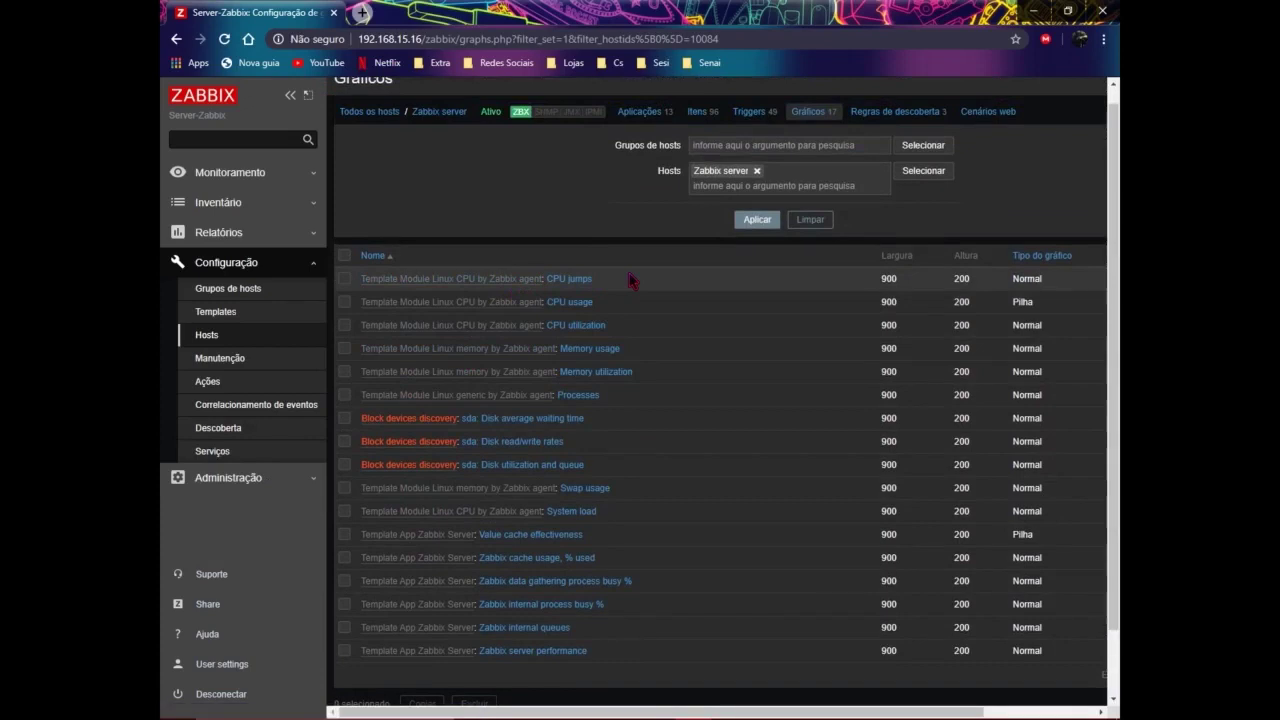
scroll(628, 330, "down", 1)
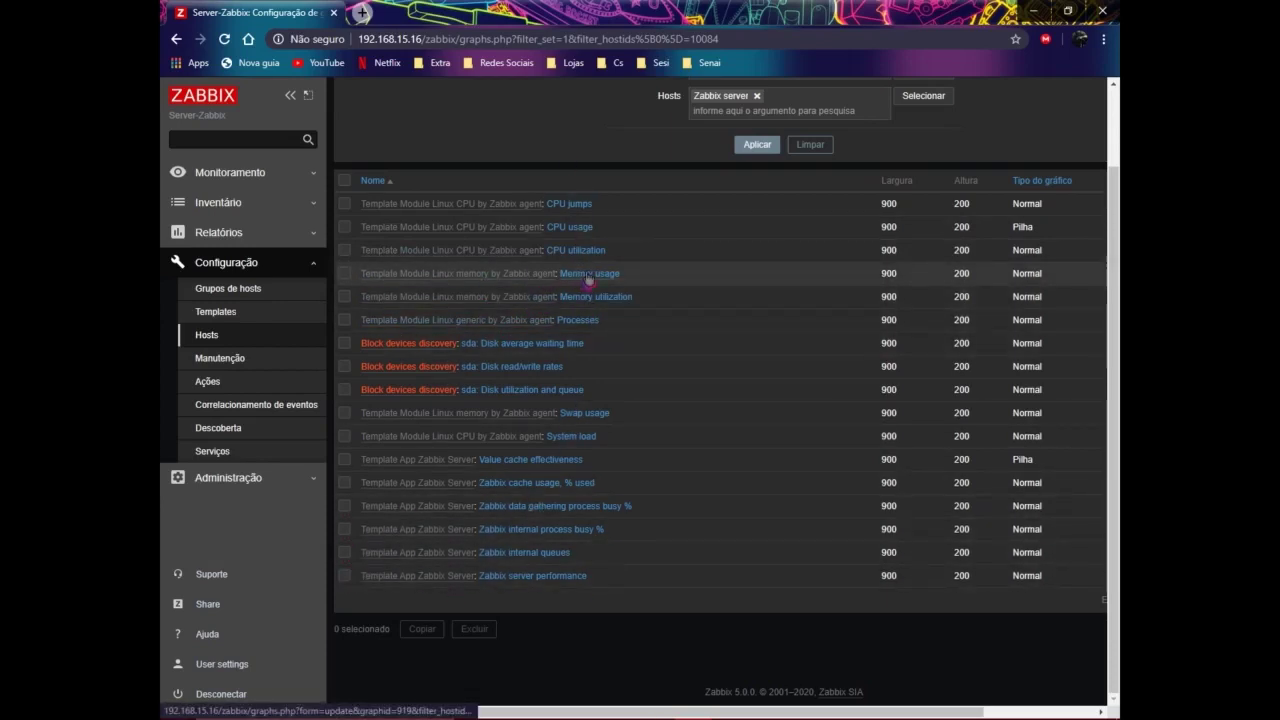
scroll(620, 290, "up", 2)
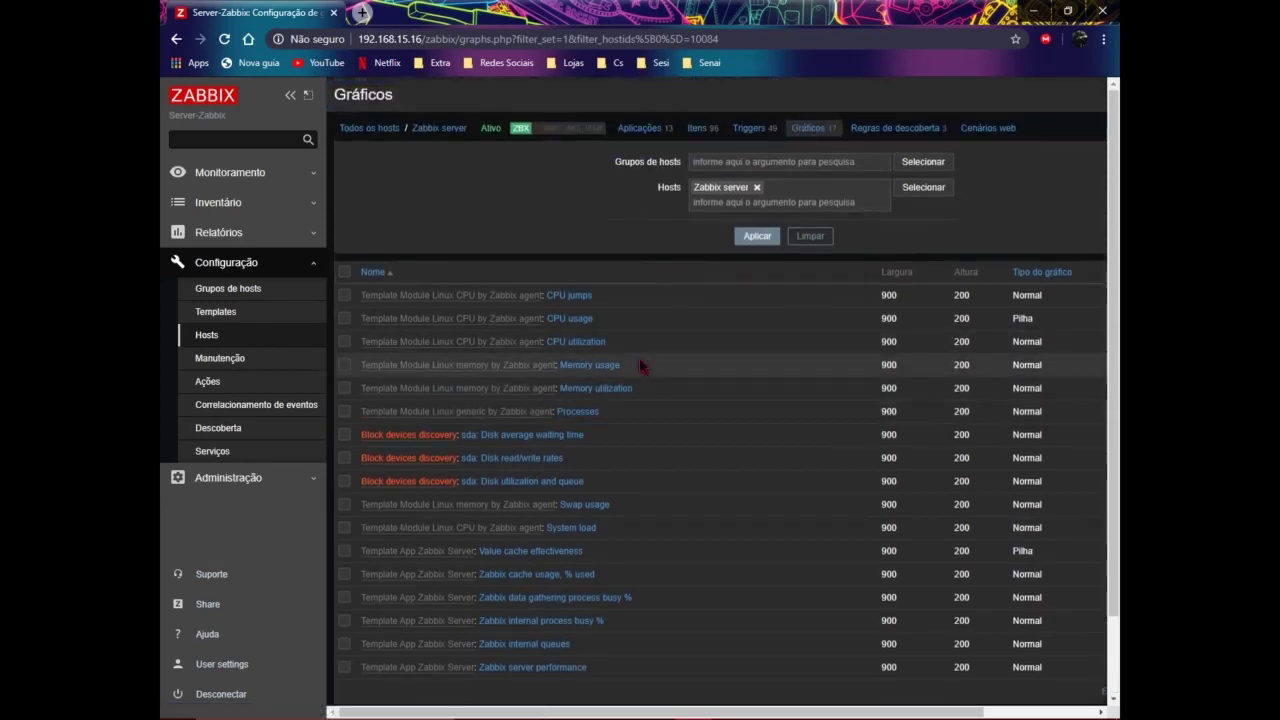
Step: View the Regras de descoberta list, then the empty Cenários web page for Zabbix server
left_click(928, 132)
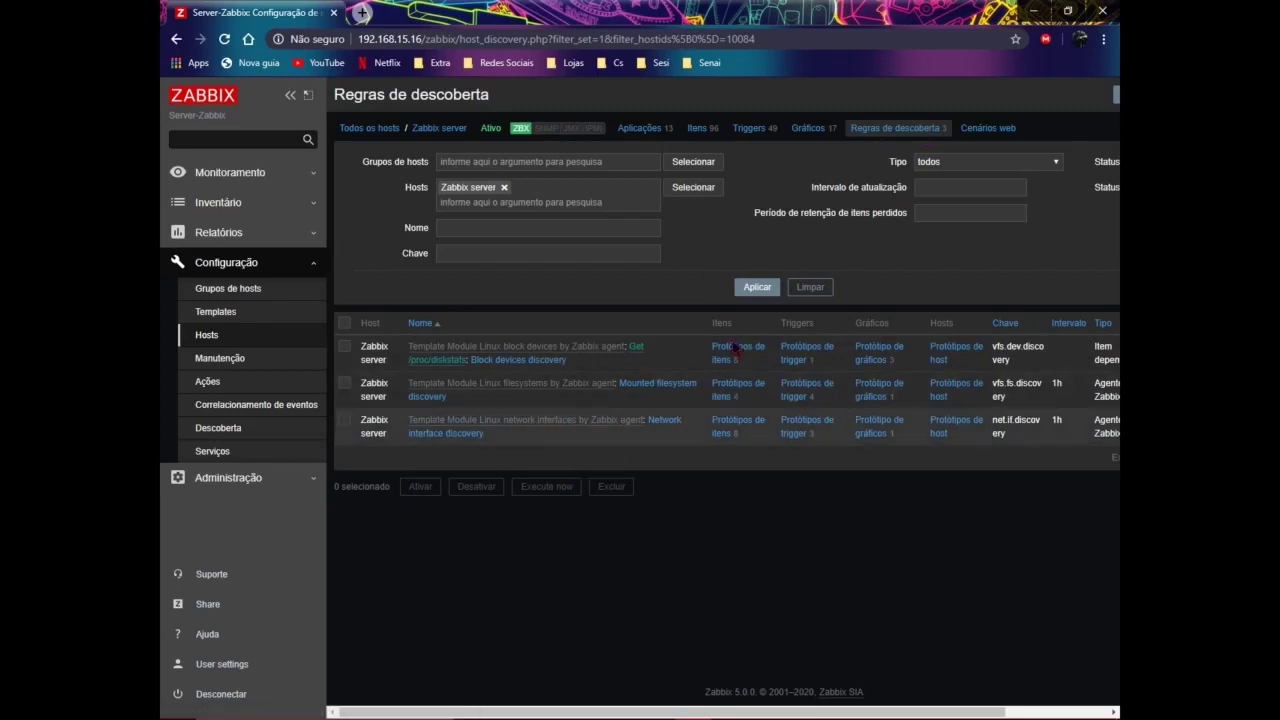
left_click(990, 128)
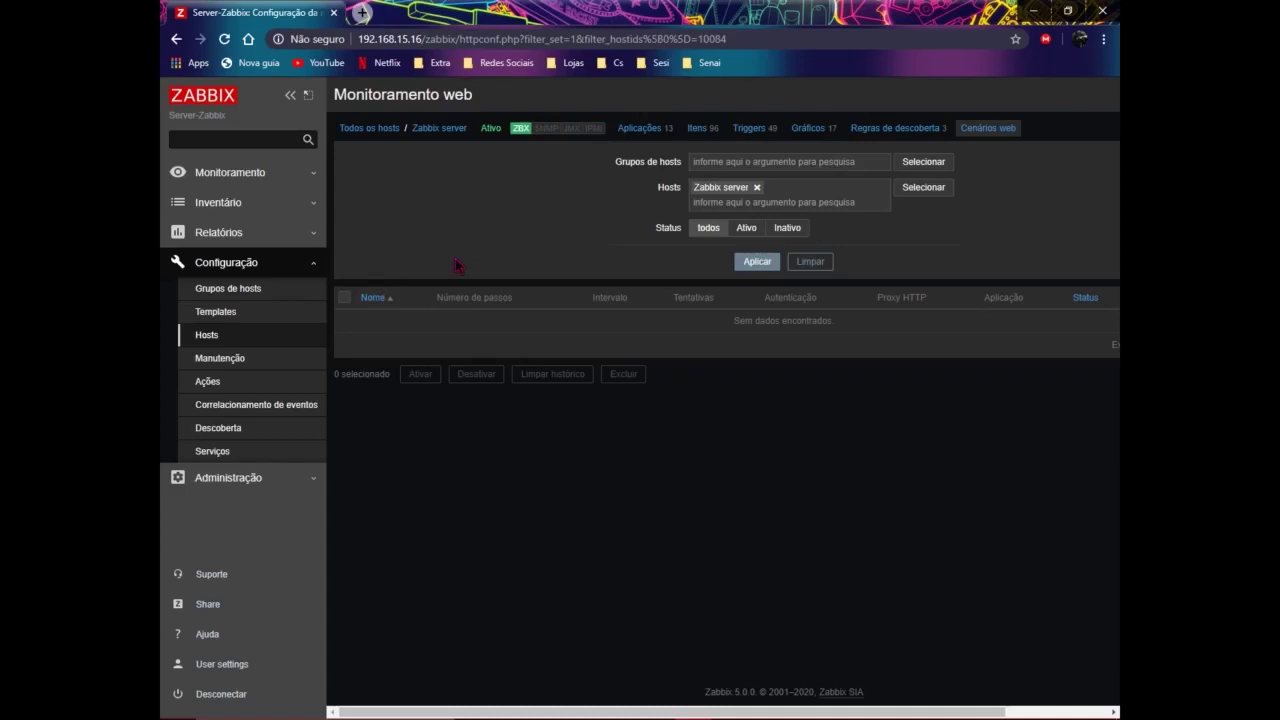
Step: Browse pages 1 and 2 of the 96 items, then go back to Todos os hosts
left_click(700, 130)
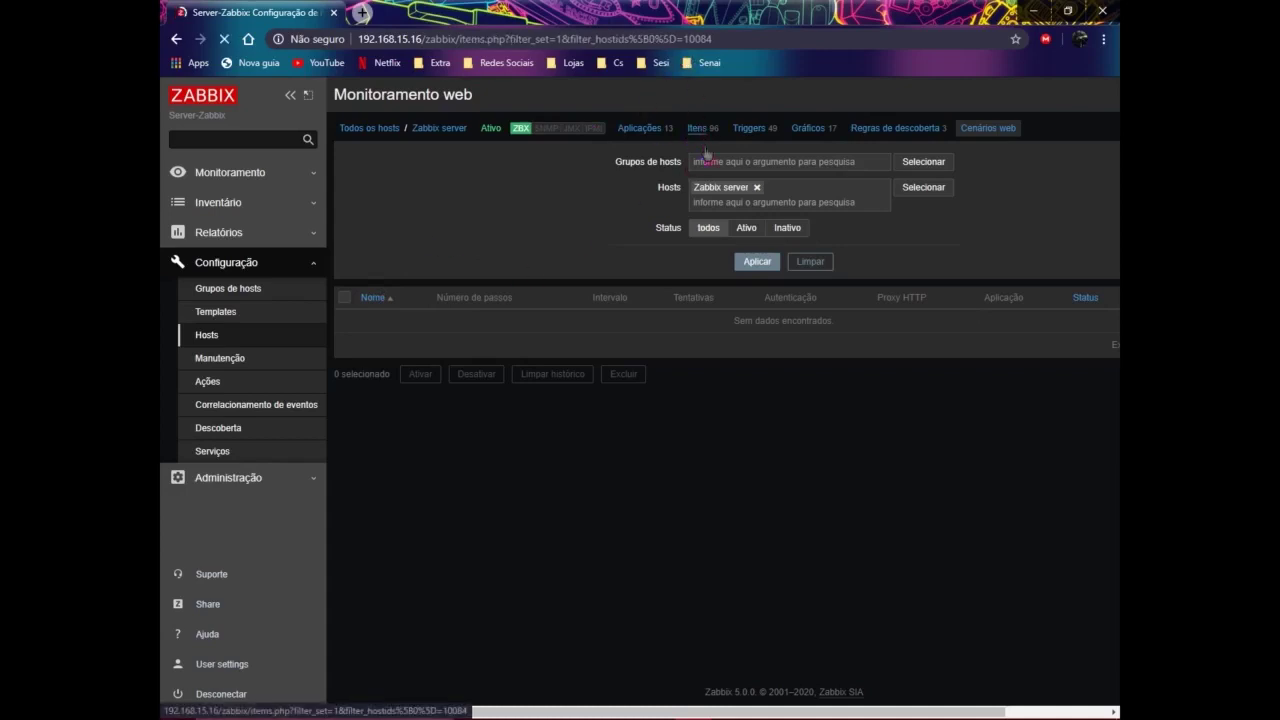
scroll(748, 489, "down", 20)
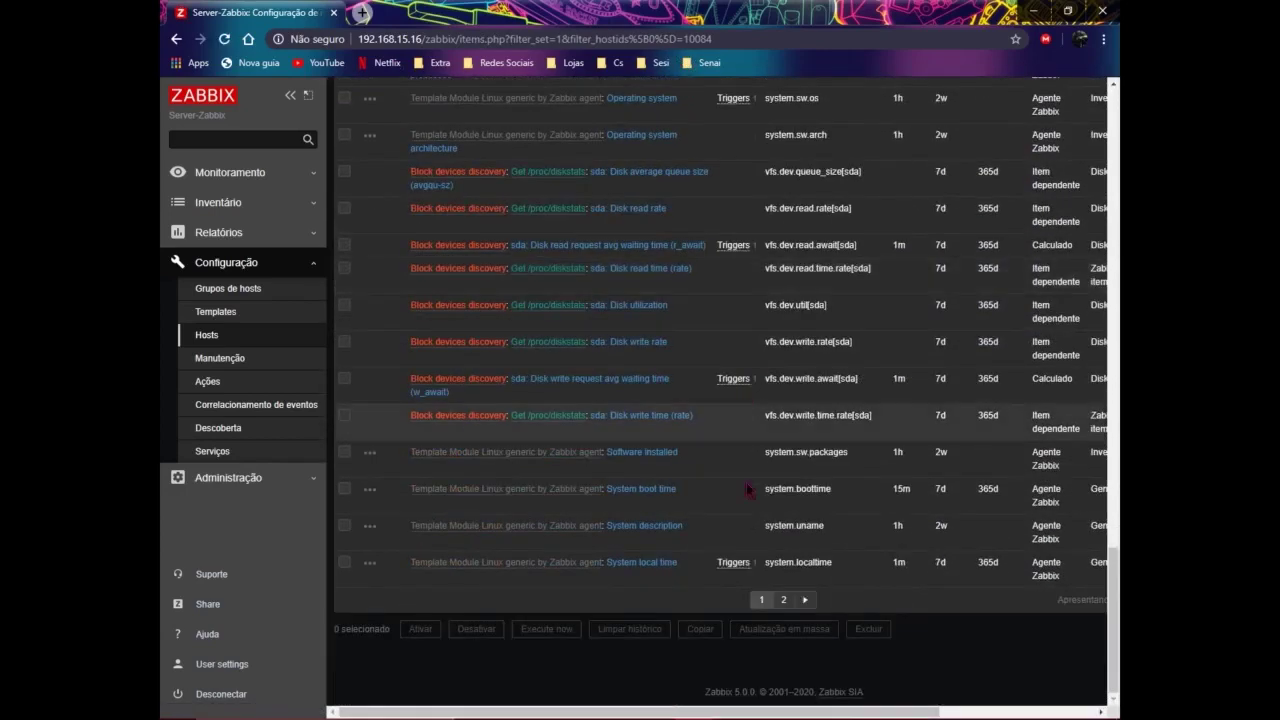
left_click(783, 599)
scroll(580, 450, "down", 5)
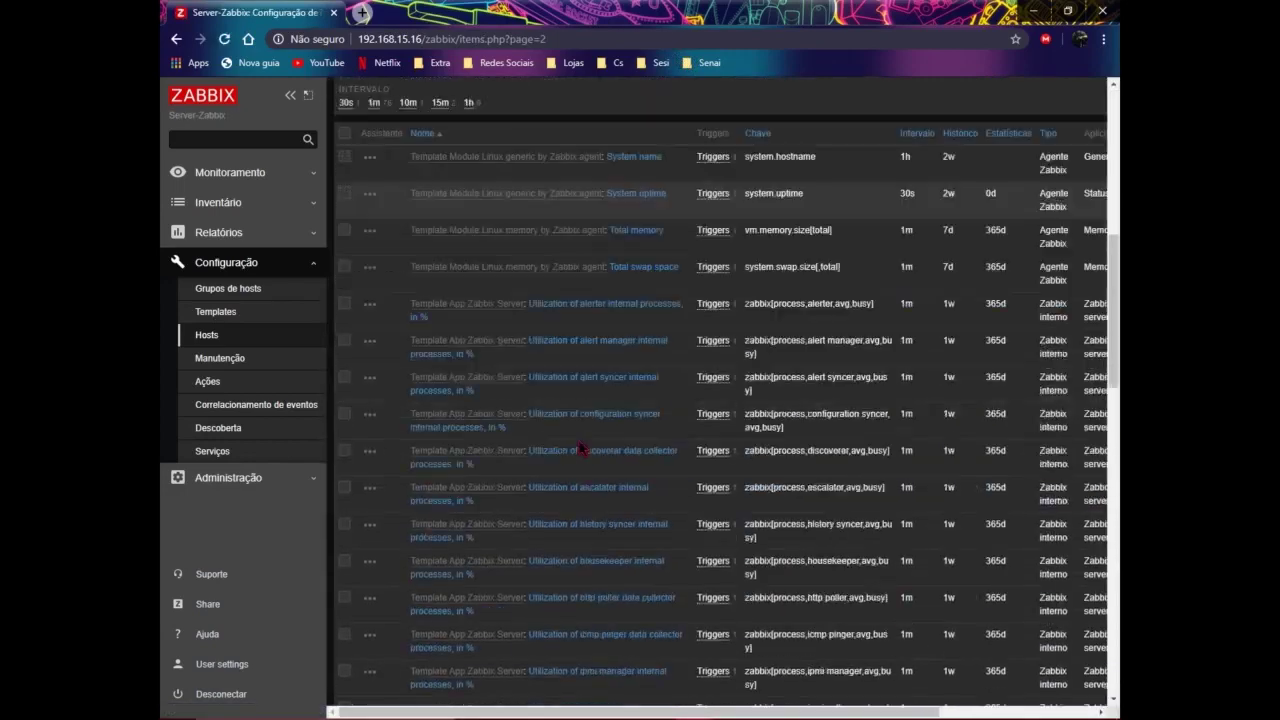
scroll(580, 450, "down", 8)
scroll(586, 440, "up", 2)
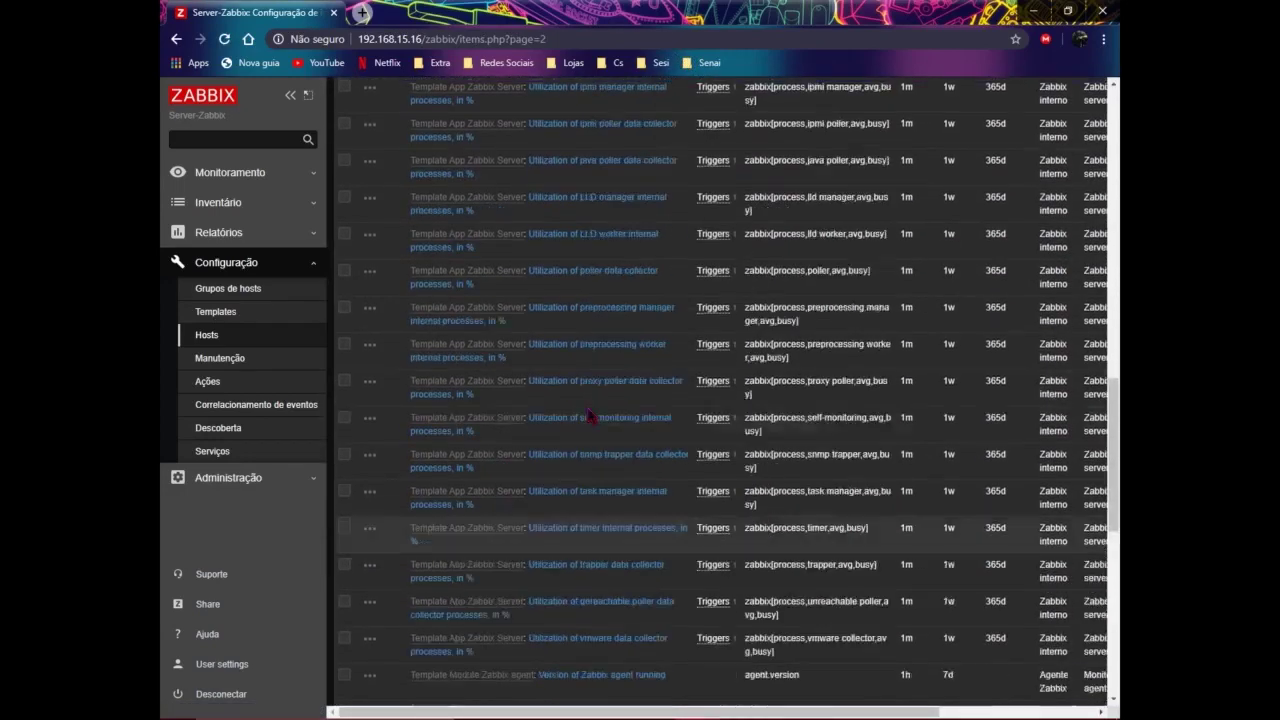
scroll(600, 420, "up", 12)
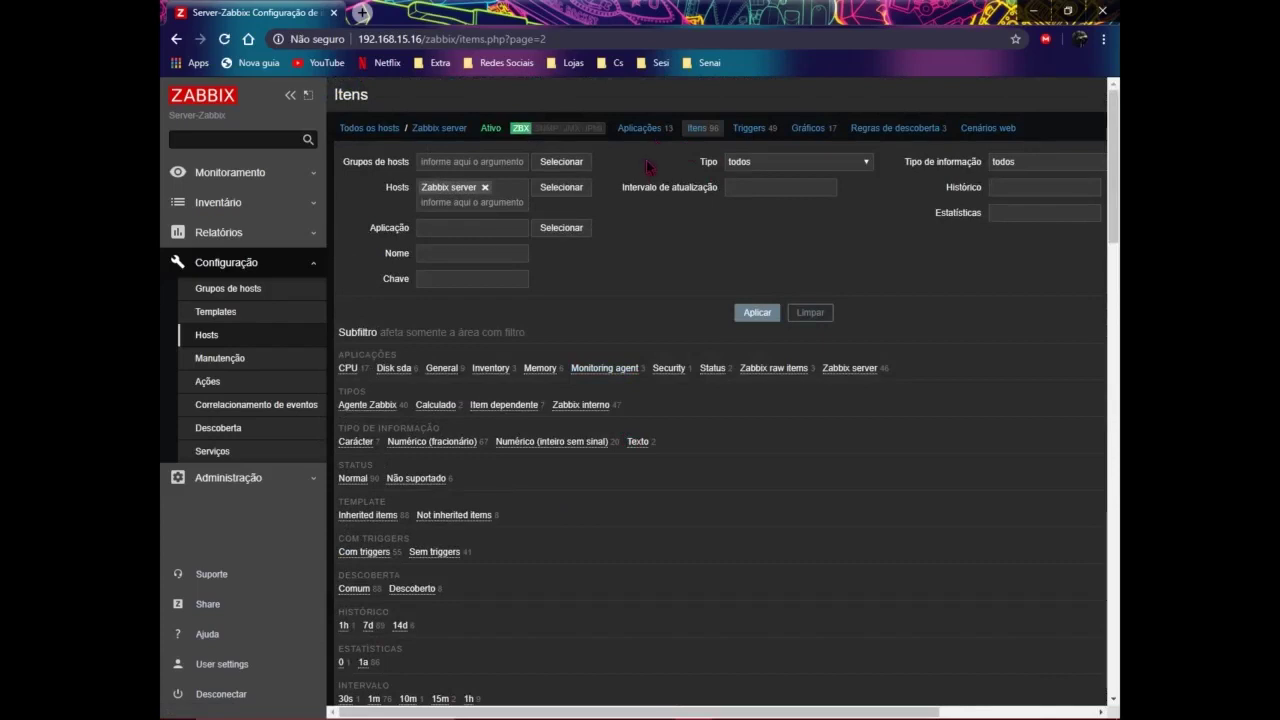
left_click(362, 129)
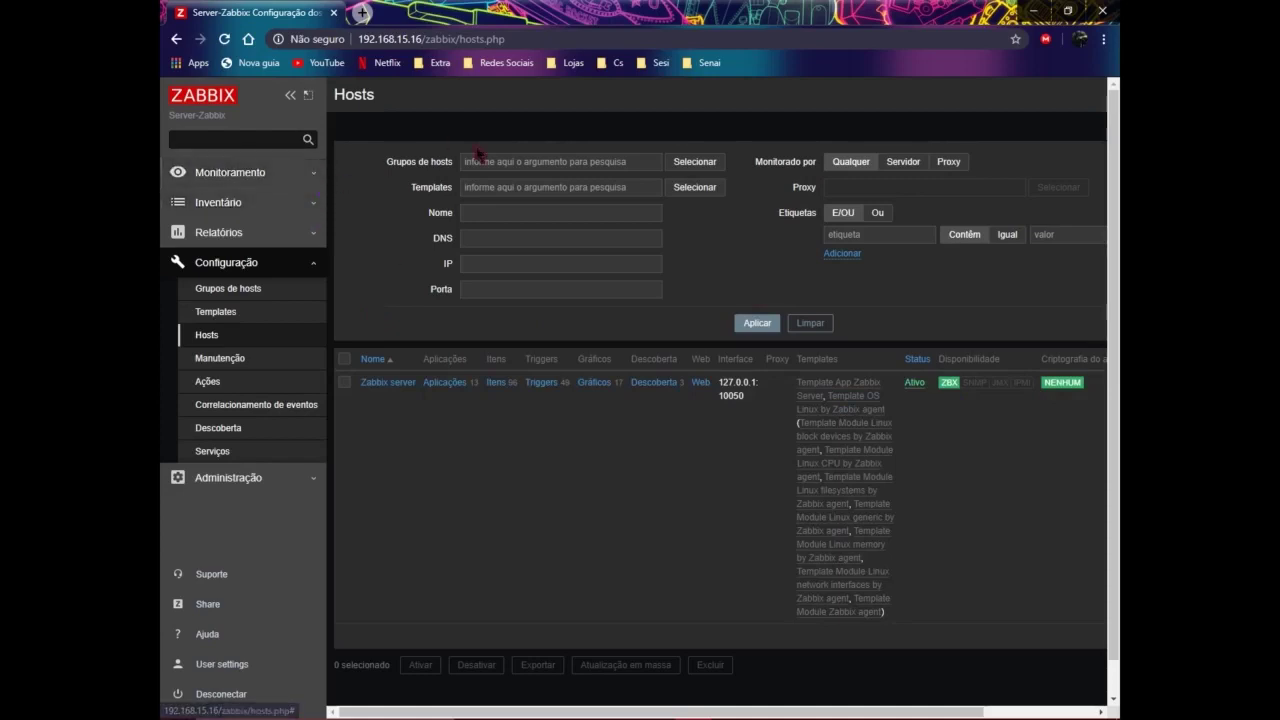
Step: Open Inventário > Visão geral, then Monitoramento > Dados recentes for the CPU values
left_click(272, 206)
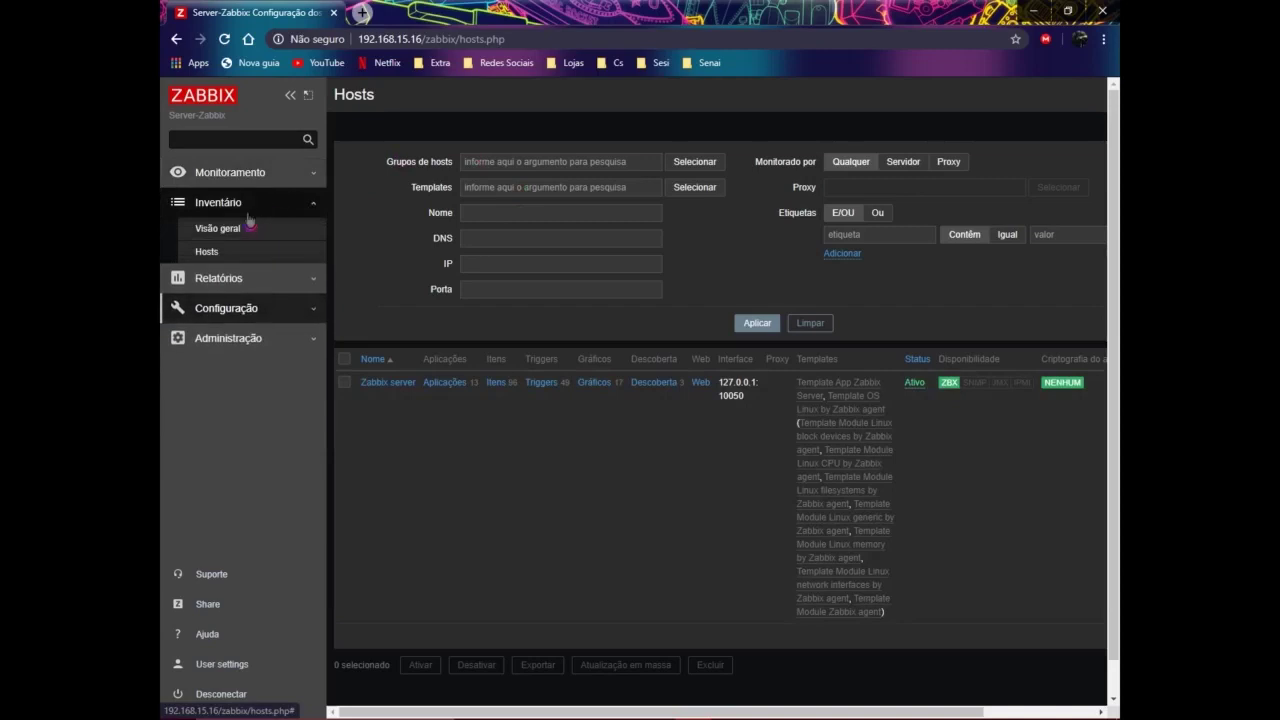
left_click(245, 276)
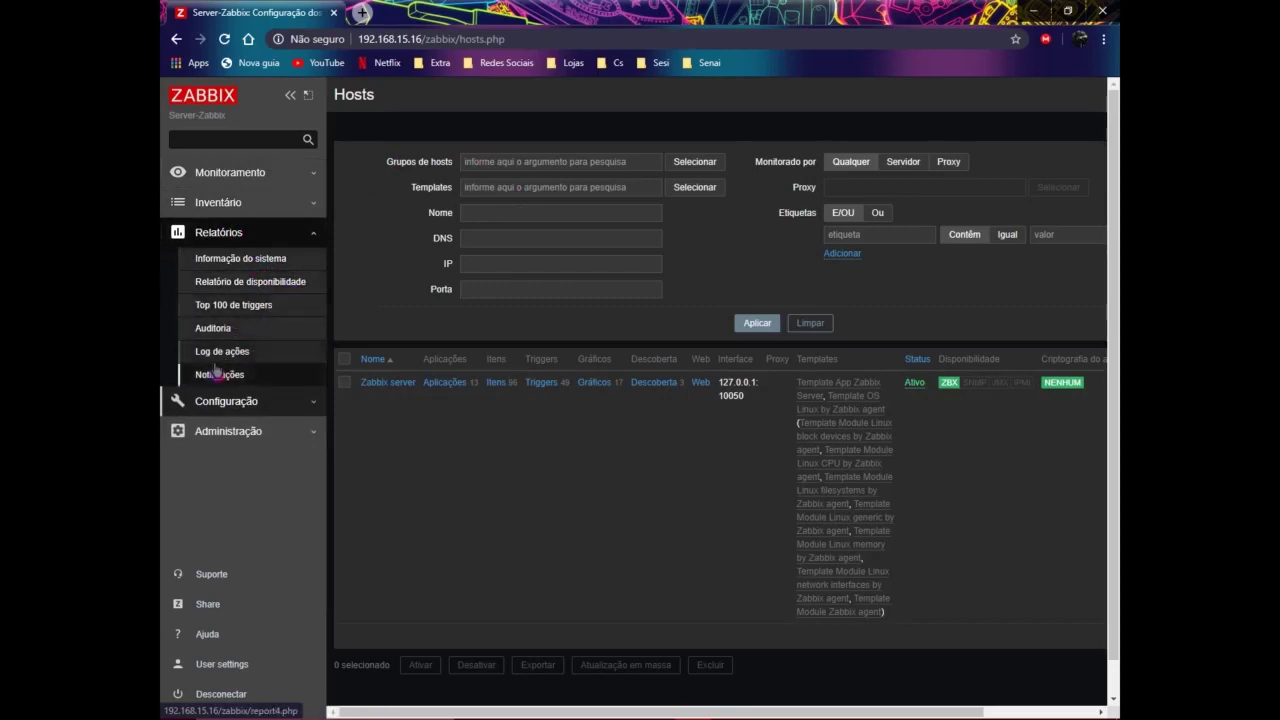
left_click(240, 206)
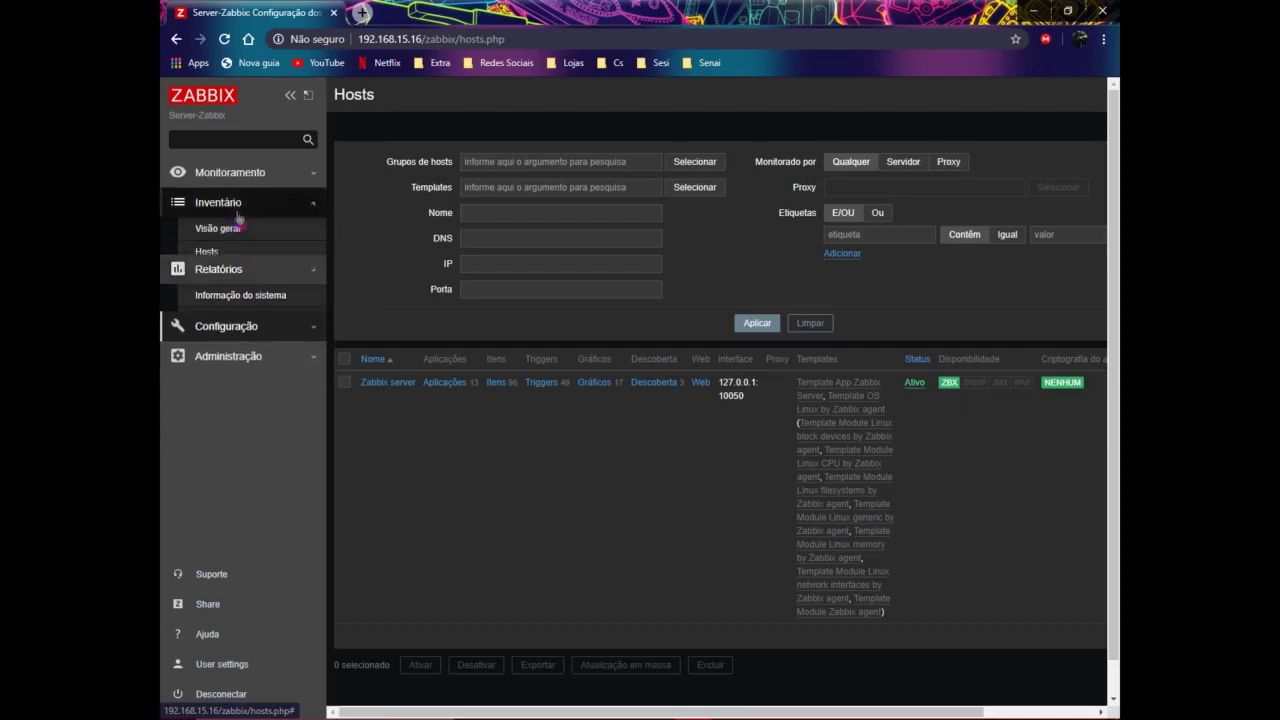
left_click(222, 232)
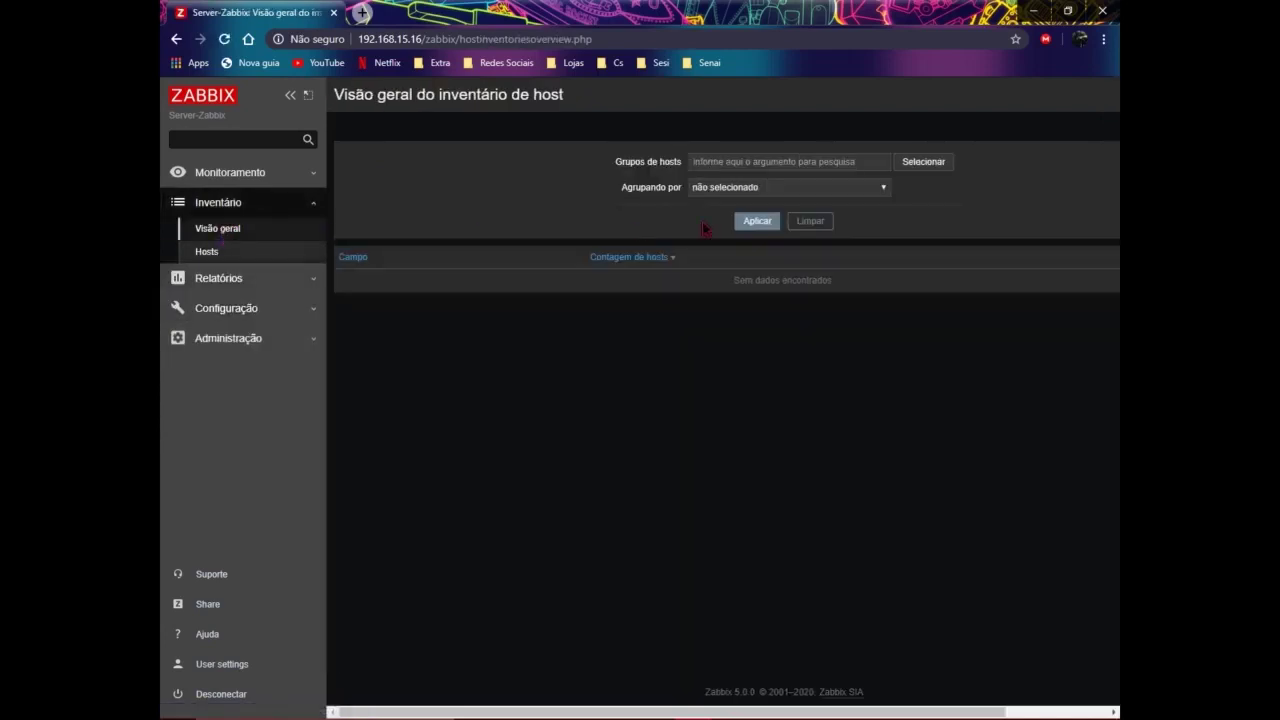
left_click(250, 176)
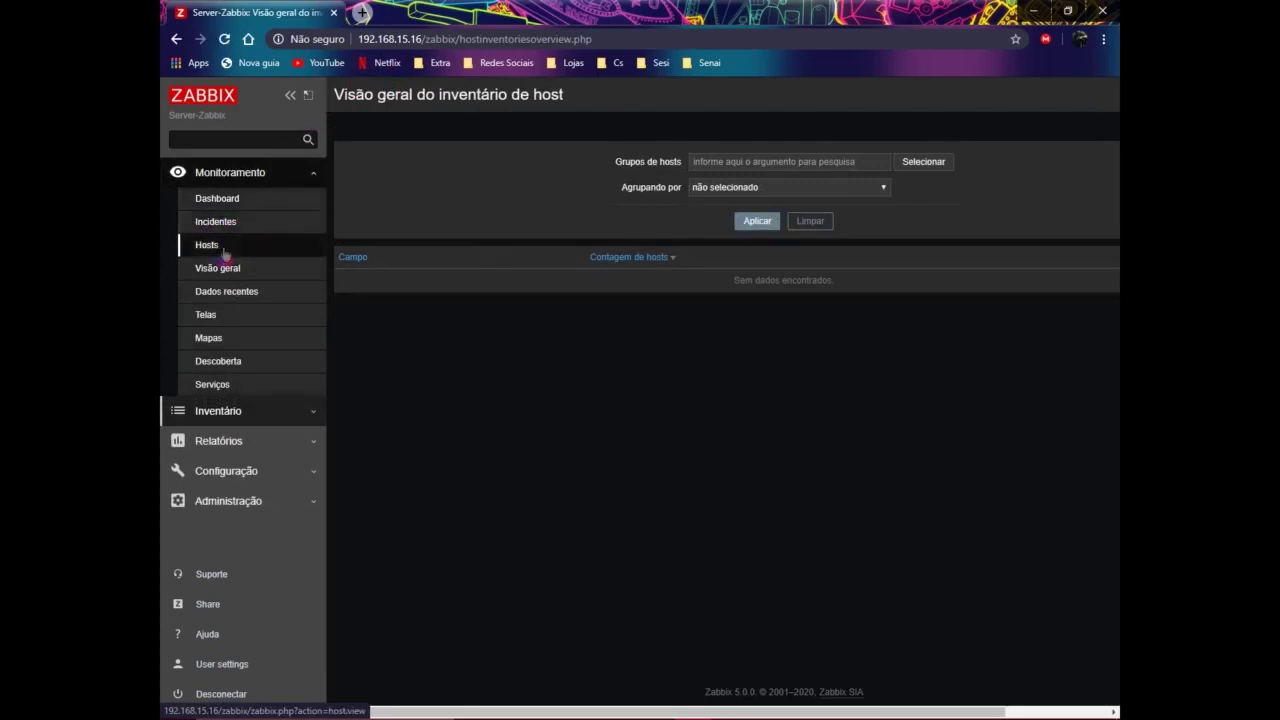
left_click(246, 296)
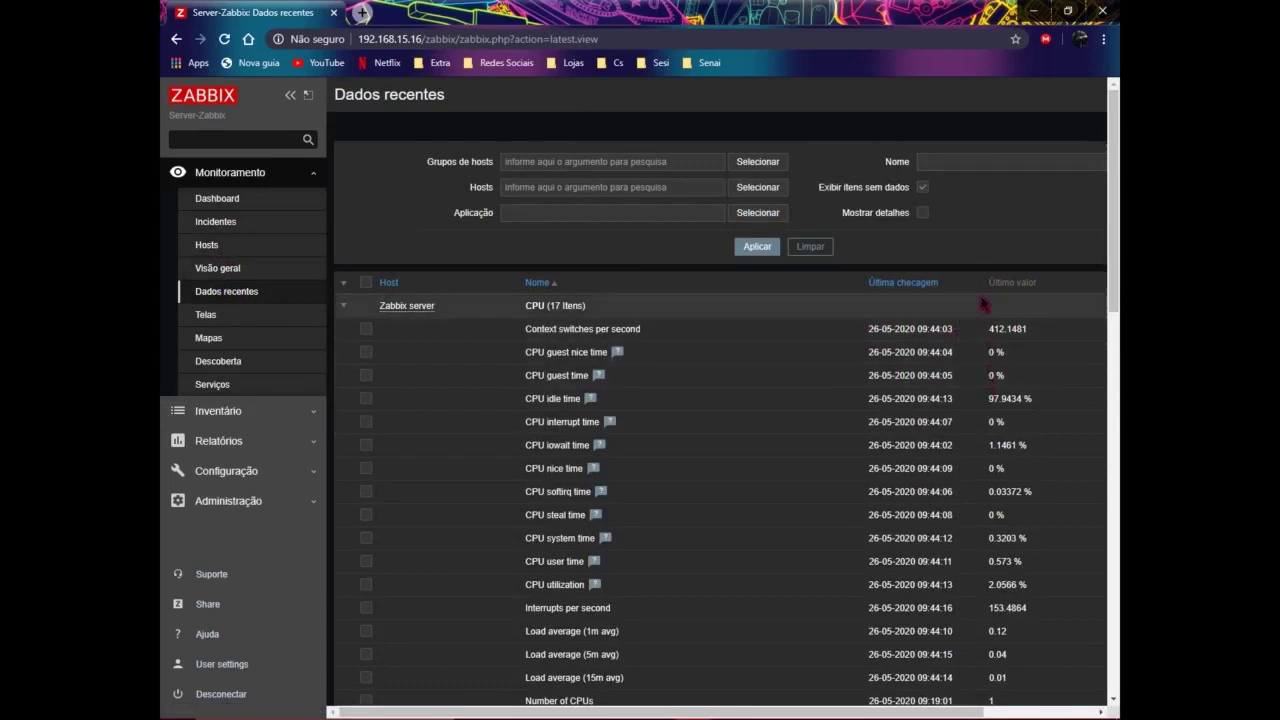
Step: Visit Mapas, Telas with the Zabbix server screen, Descoberta and Serviços, then the Dashboard
left_click(233, 336)
left_click(274, 318)
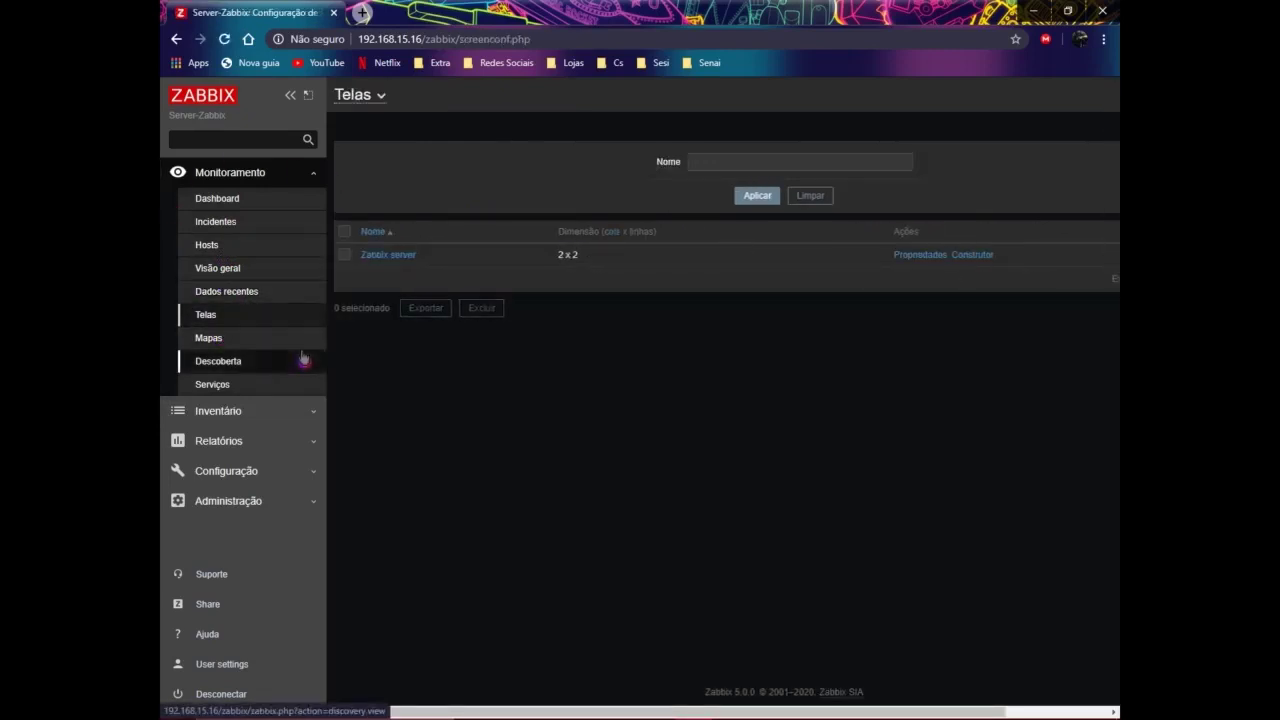
left_click(397, 257)
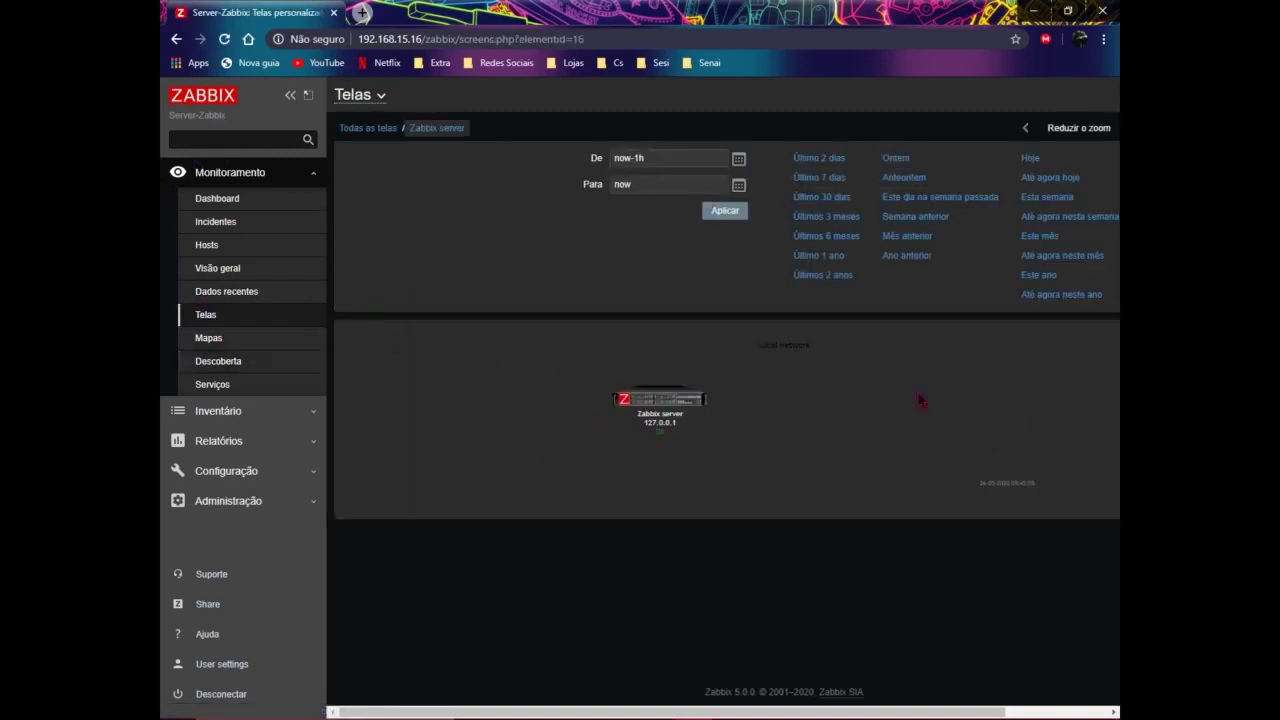
left_click(251, 363)
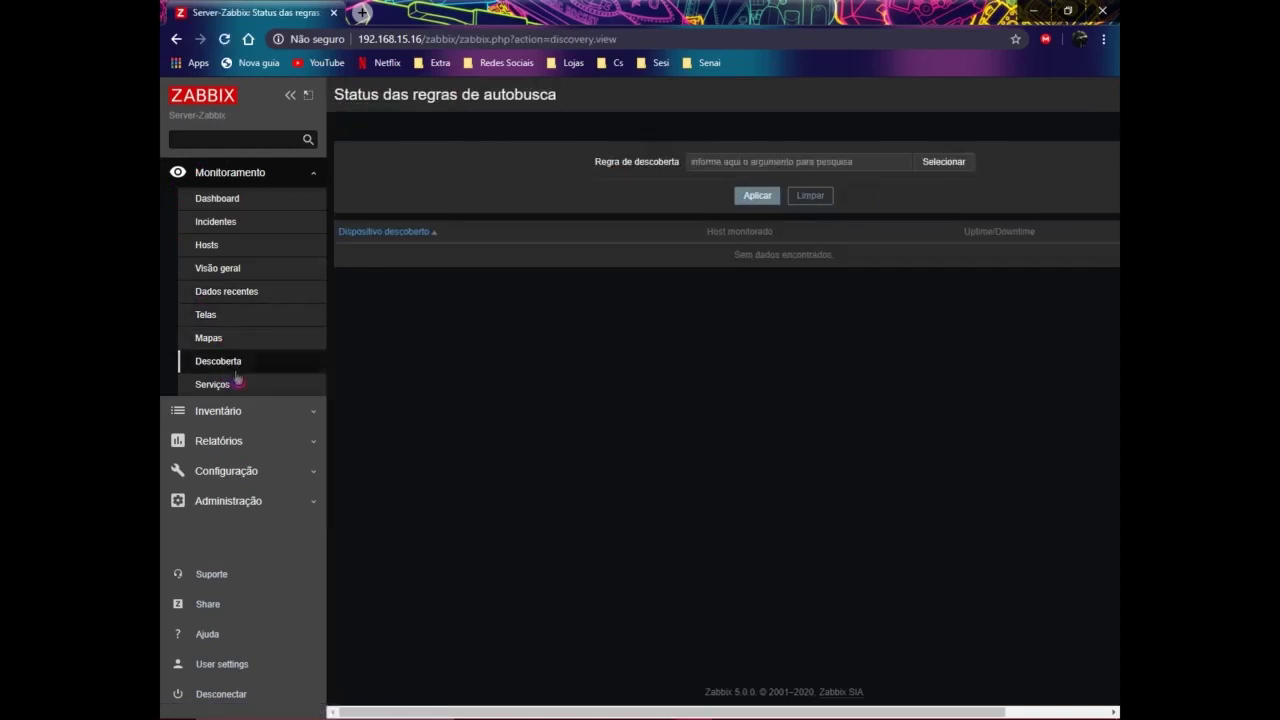
left_click(237, 382)
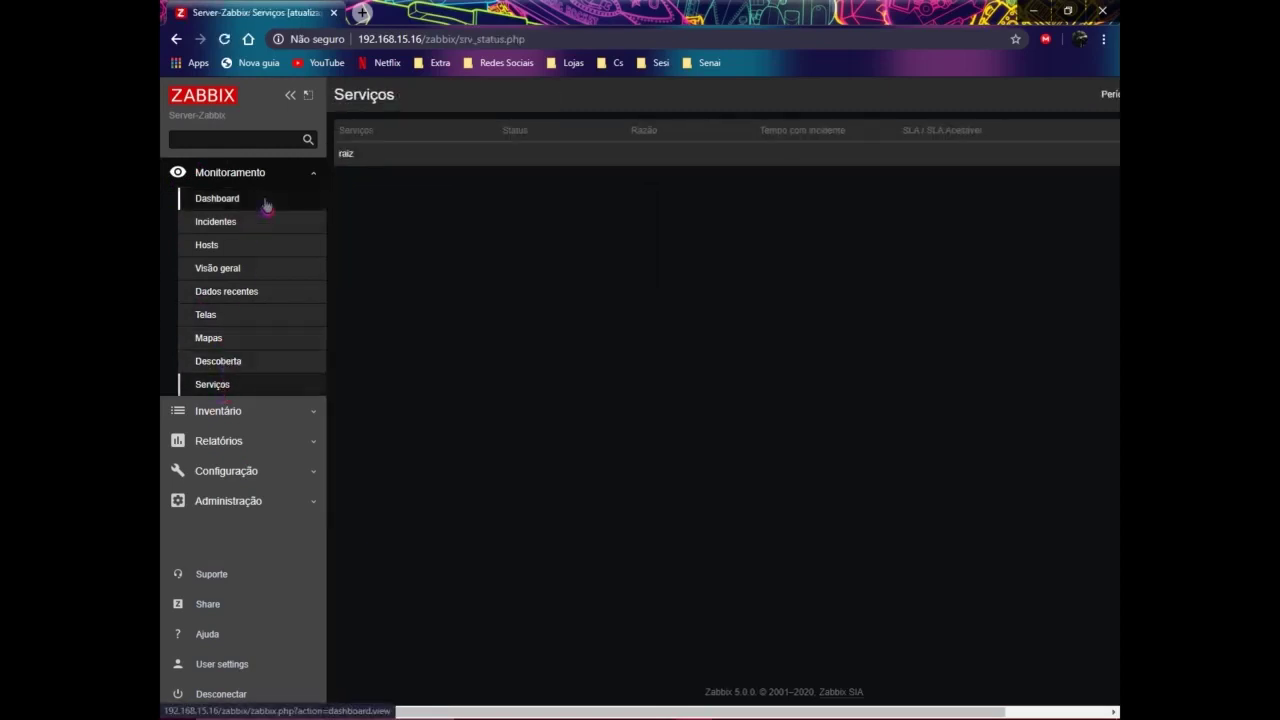
left_click(266, 203)
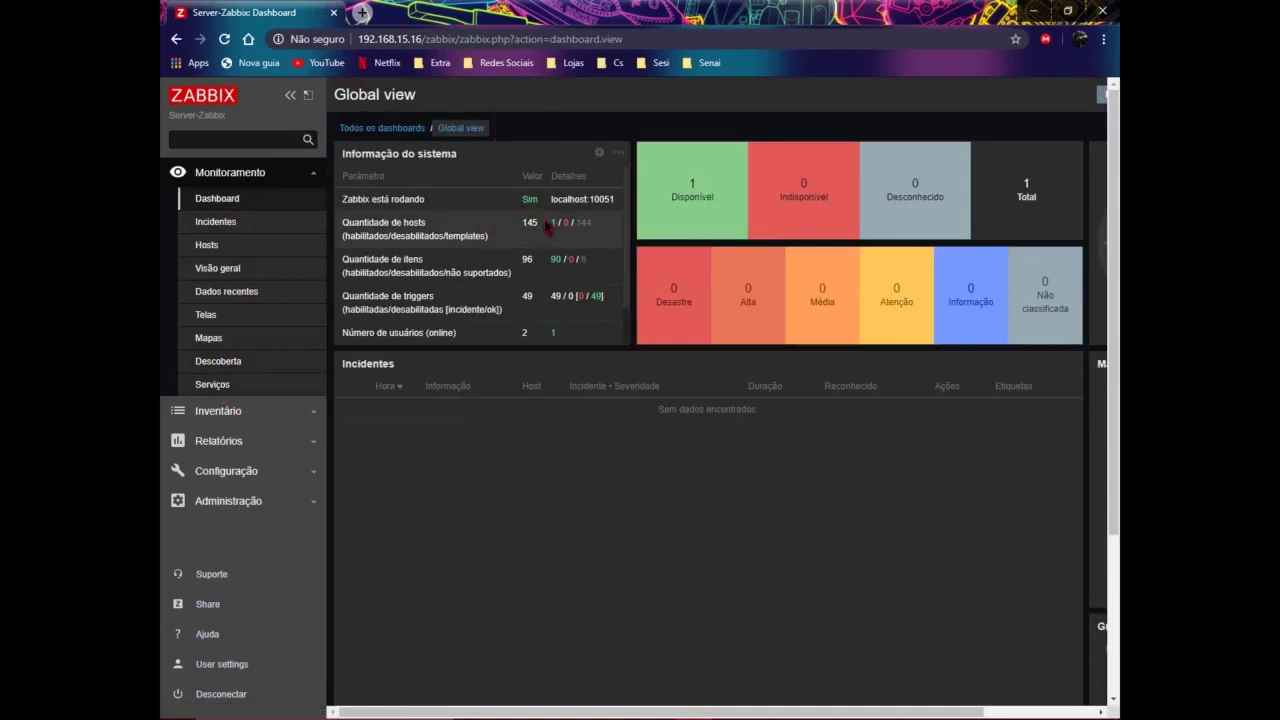
Step: Review Usuários and Grupos de usuários, then open Autenticação showing default authentication Interno
left_click(255, 503)
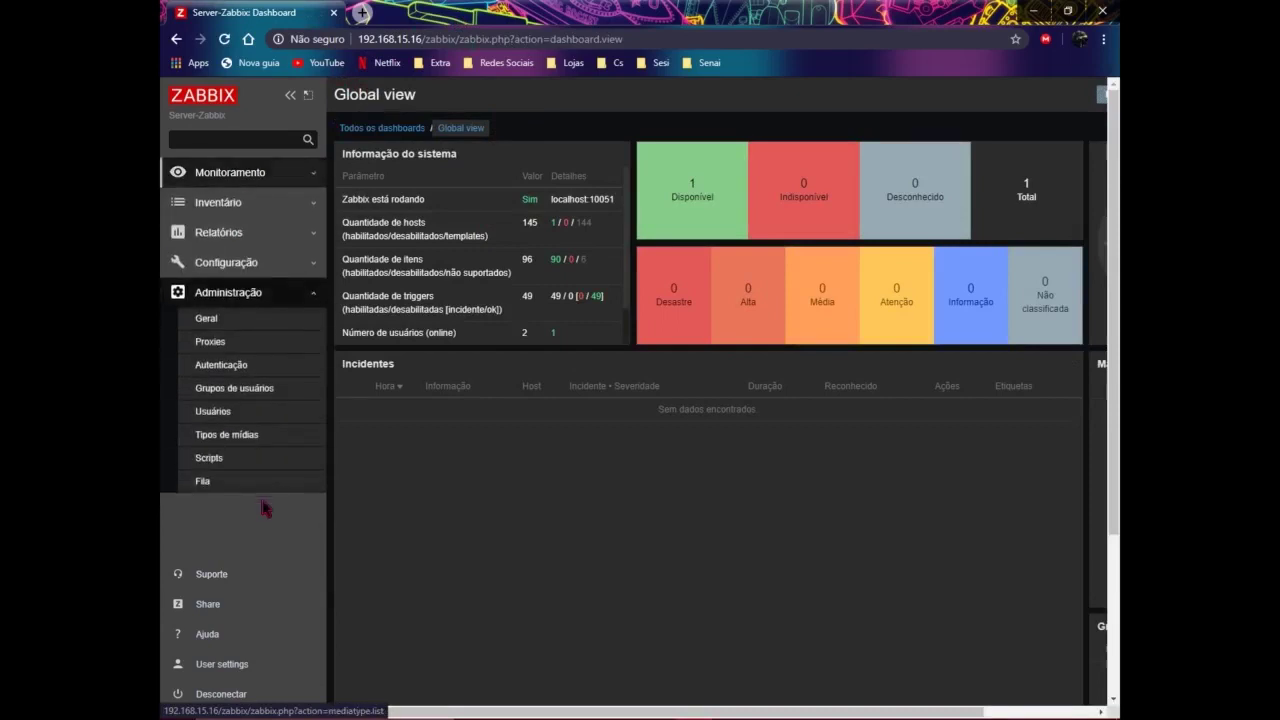
left_click(216, 412)
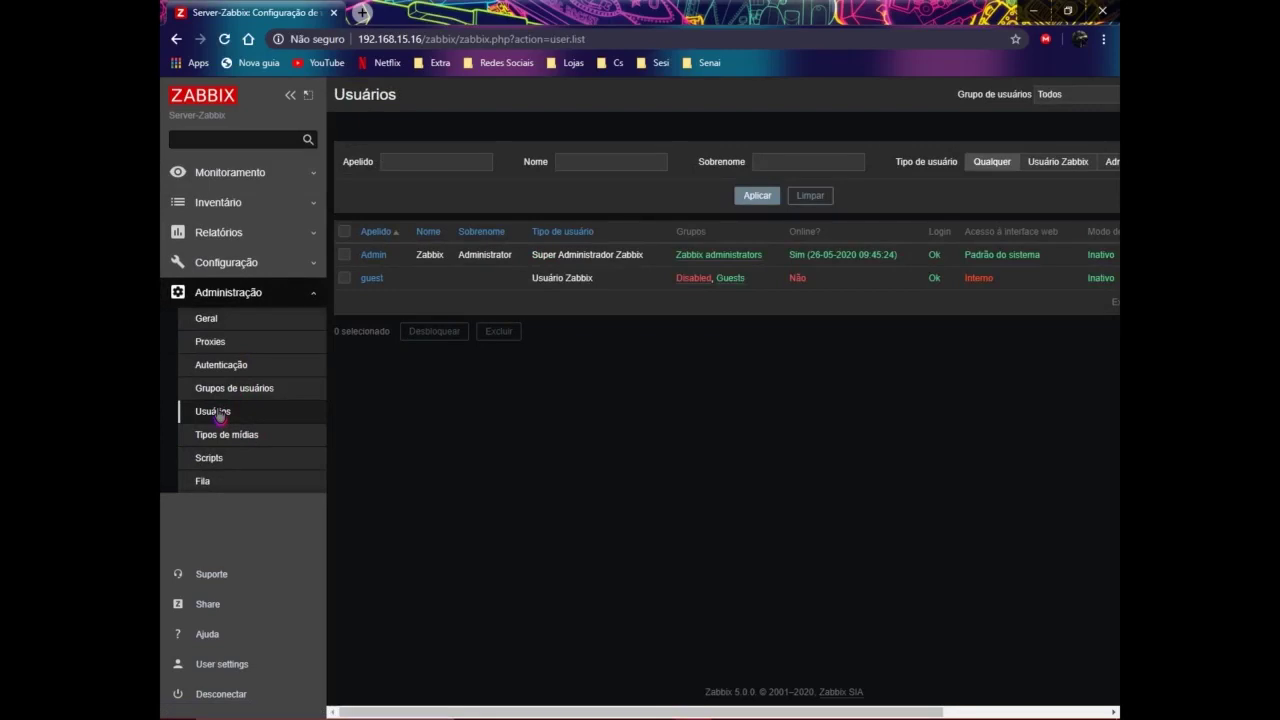
left_click(224, 390)
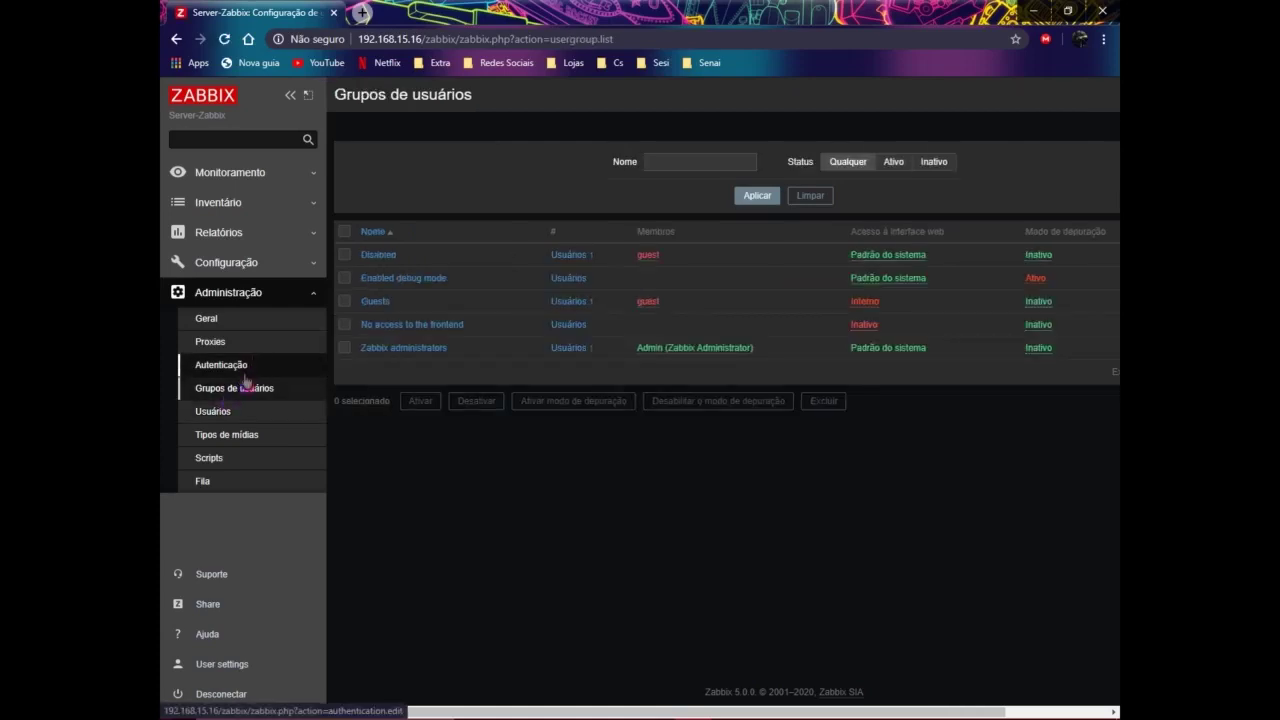
left_click(245, 375)
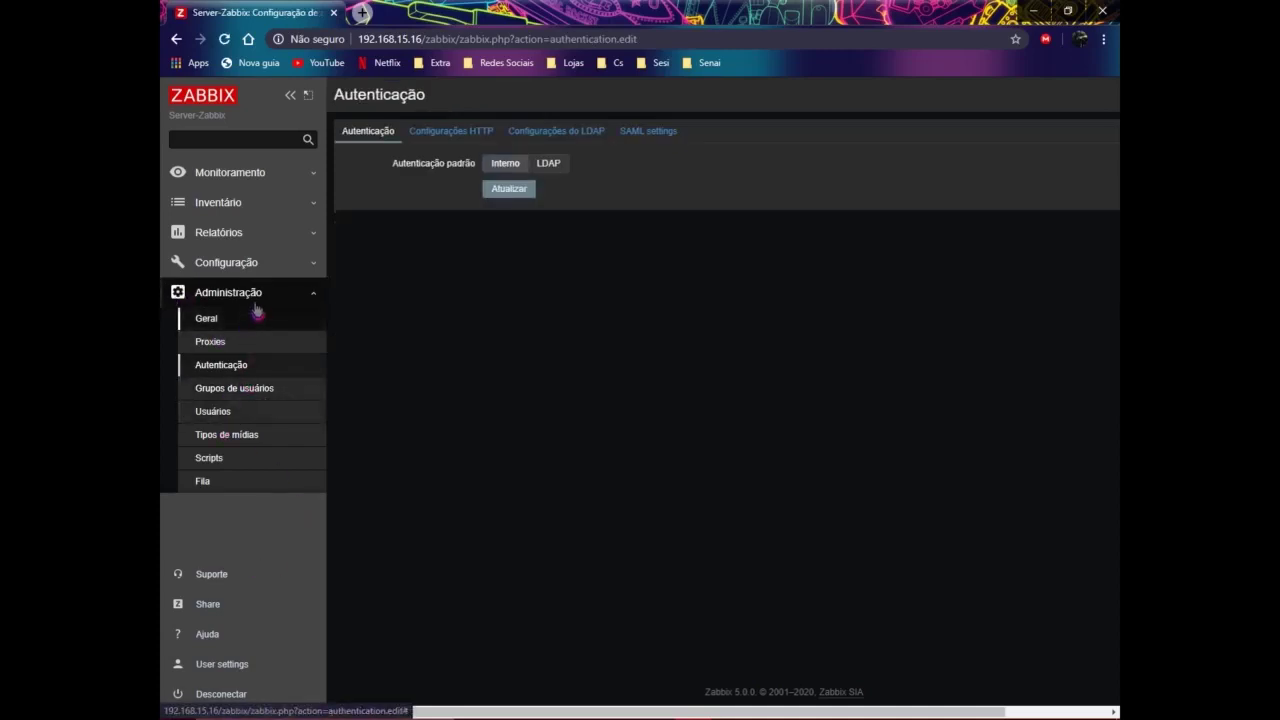
left_click(286, 266)
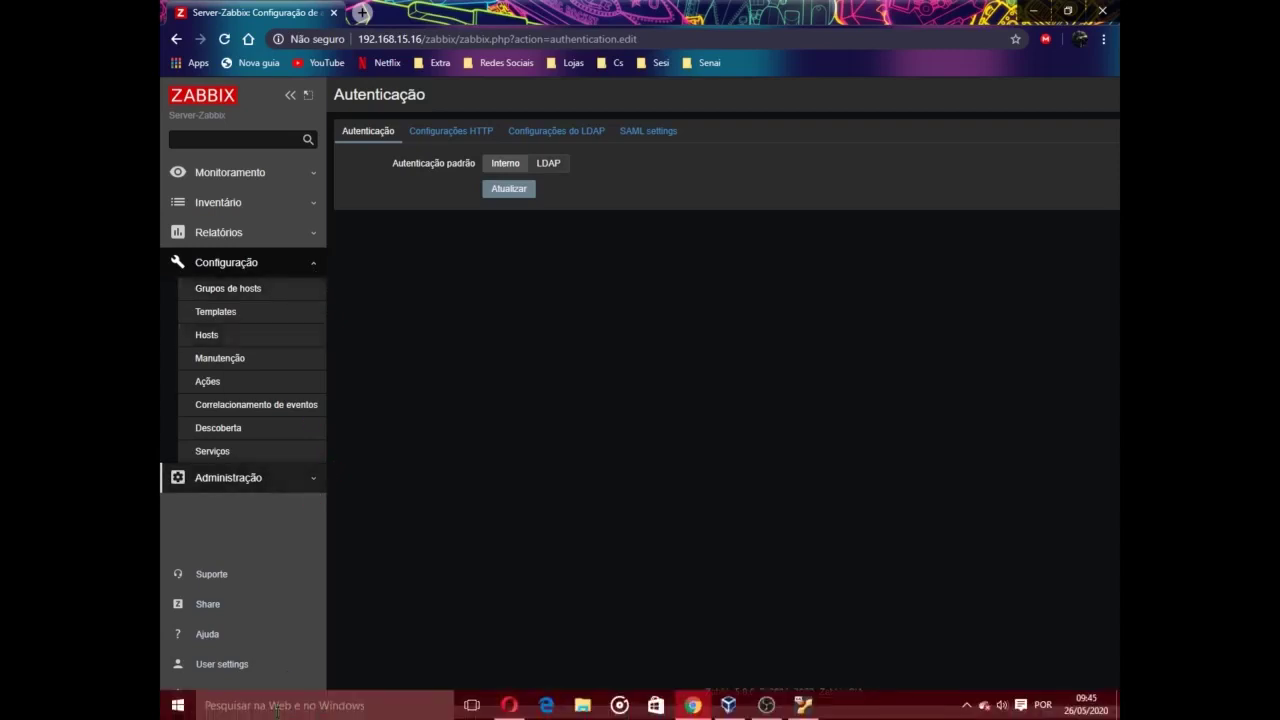
Step: Open Monitoramento > Dashboard and scroll the Global view right and back left
left_click(231, 175)
left_click(218, 198)
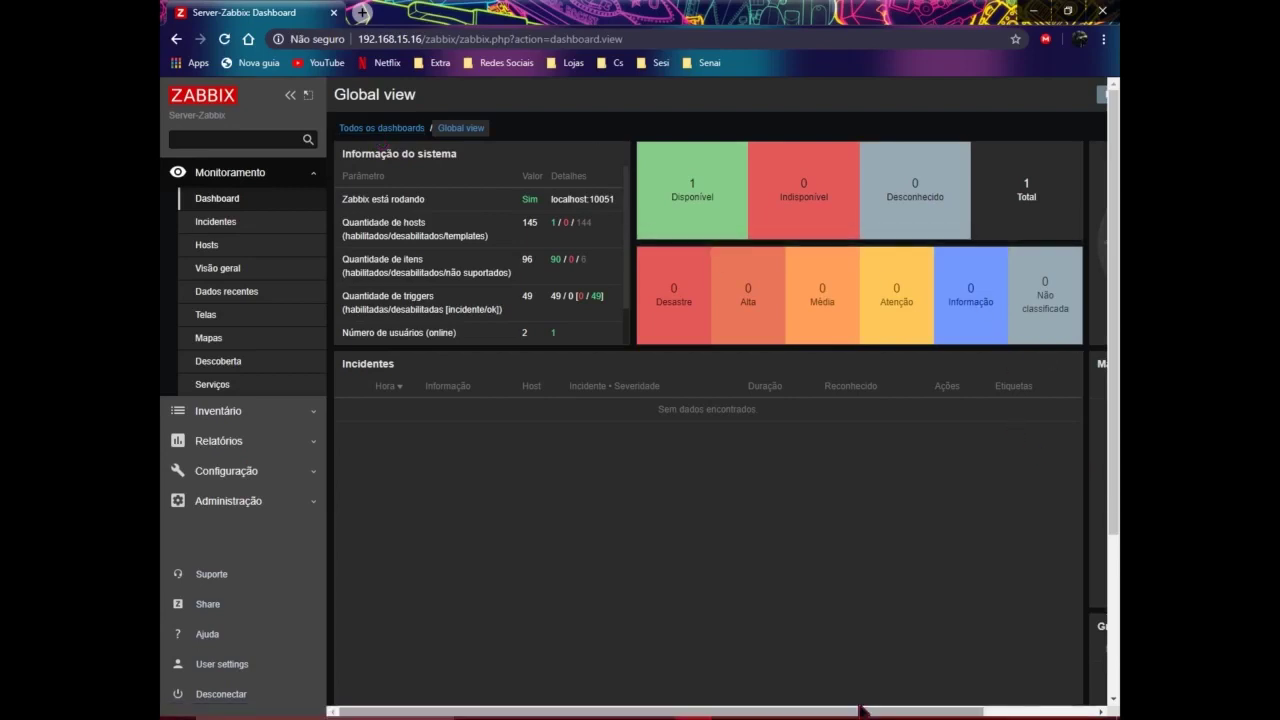
left_click_drag(951, 710, 1066, 710)
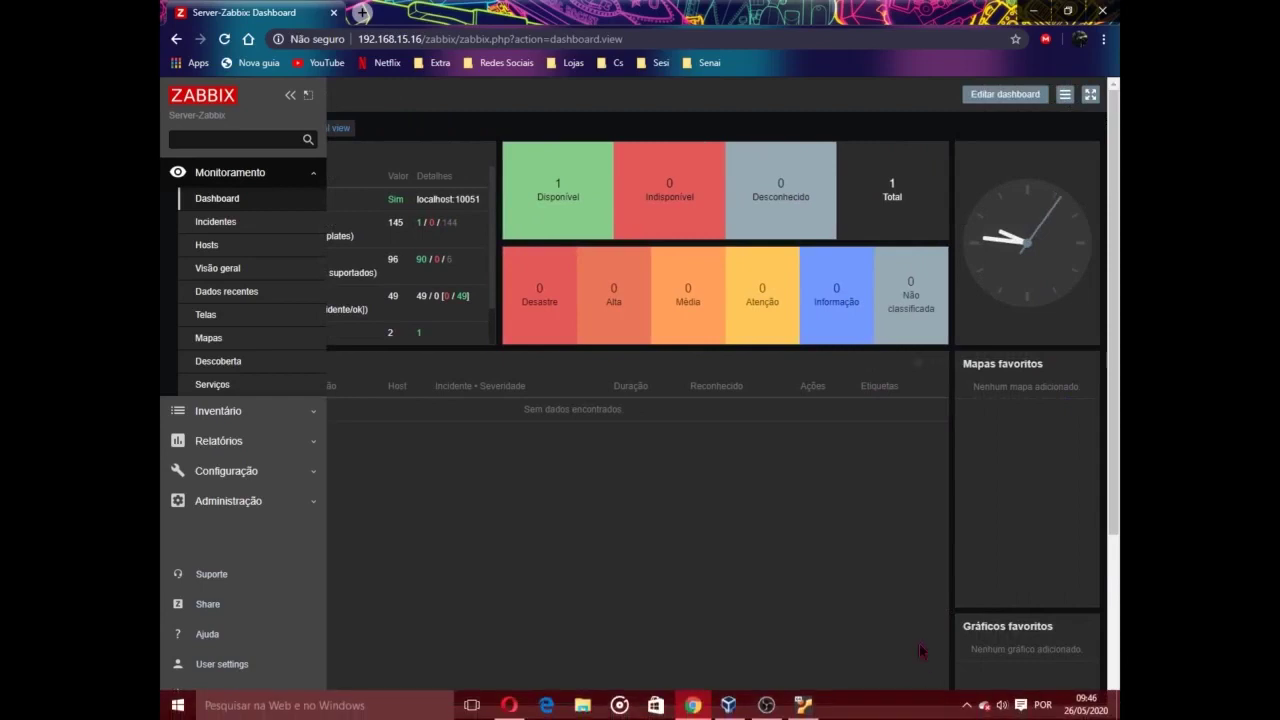
left_click_drag(868, 710, 720, 710)
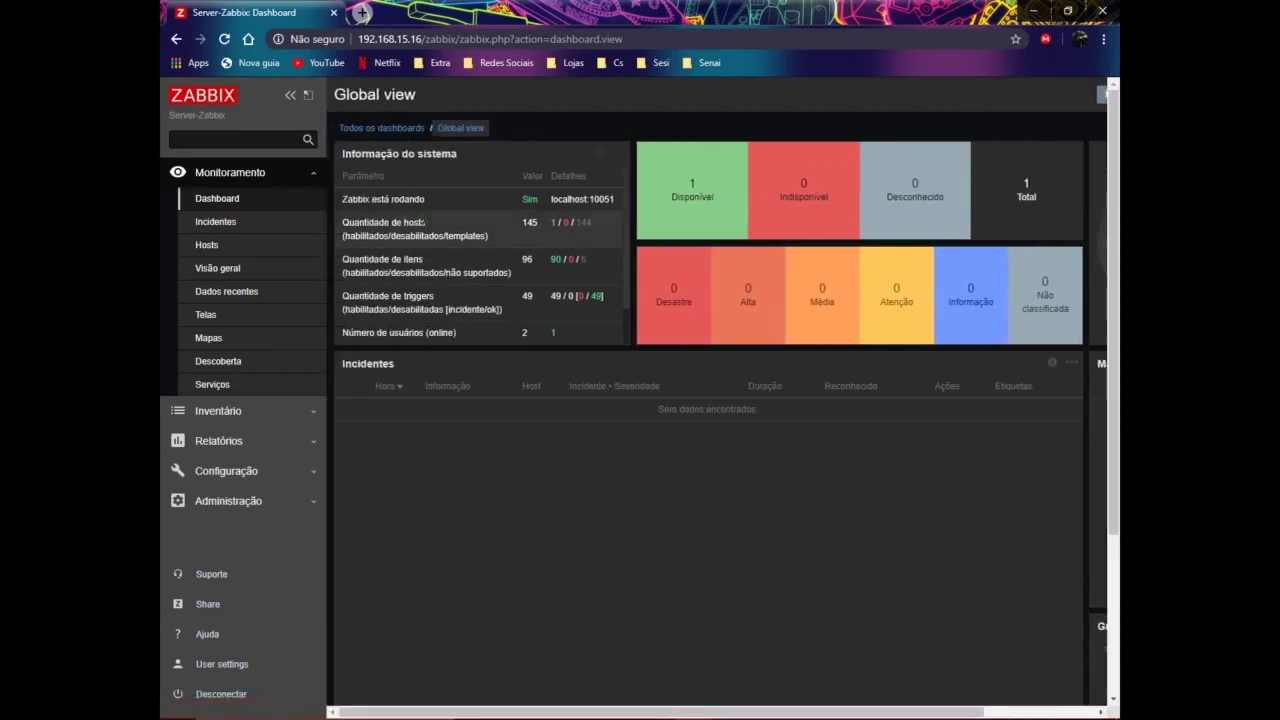